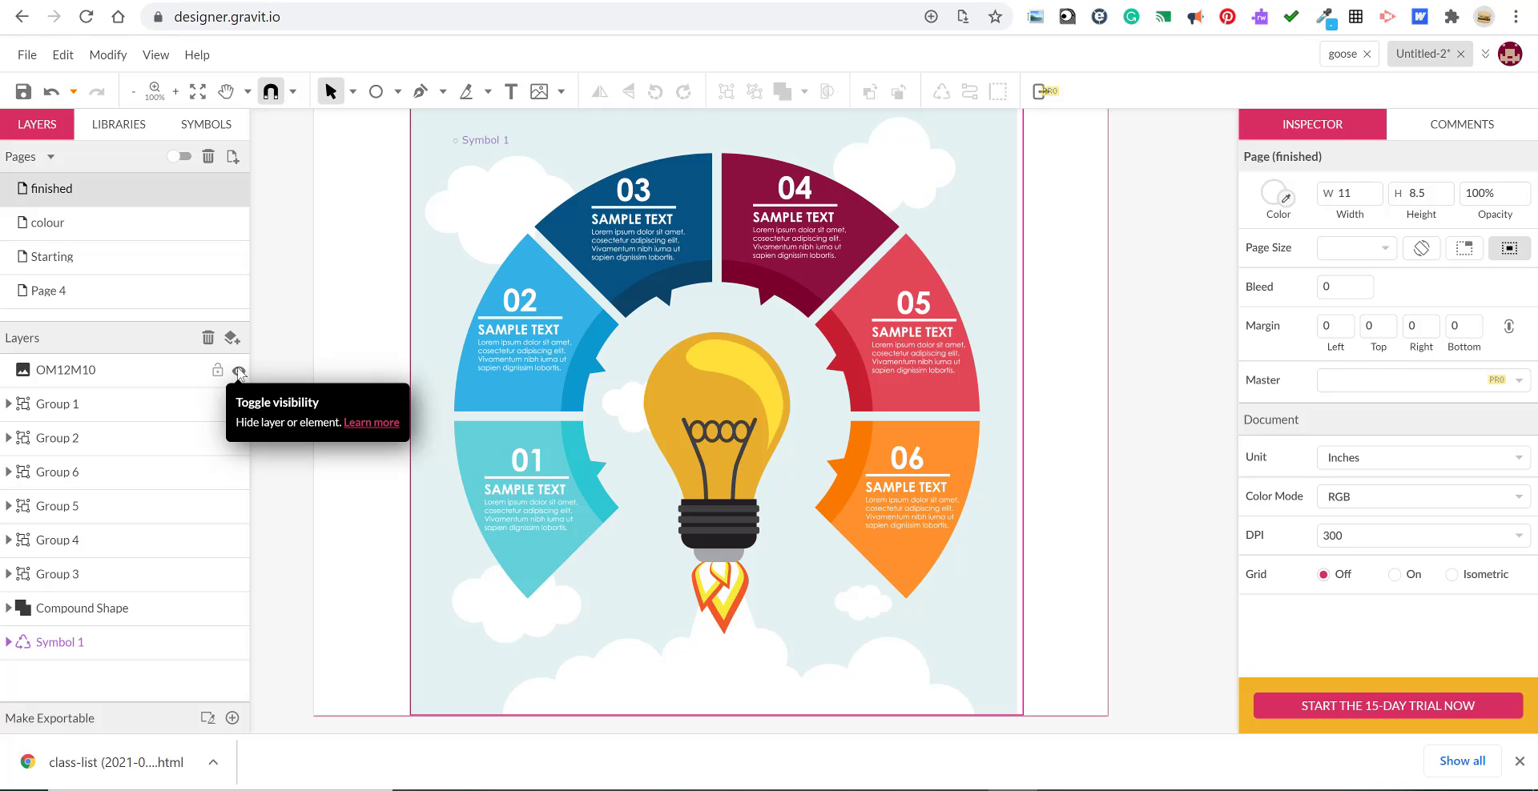
Compare the finished page's drawing with its OM12M10 reference image and view the colour page.
{"action": "left_click", "coordinate": [239, 372]}
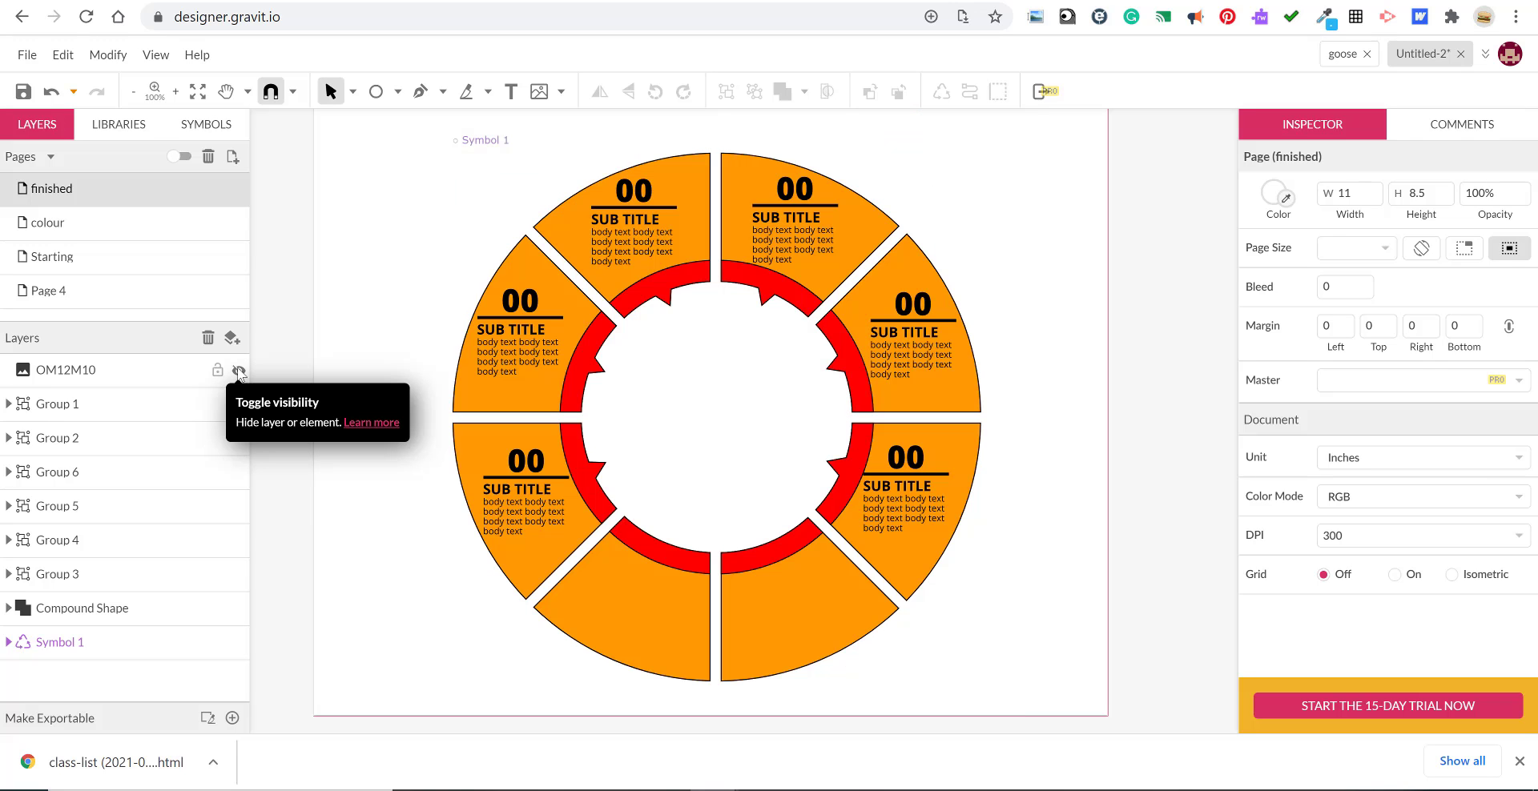
{"action": "left_click", "coordinate": [239, 372]}
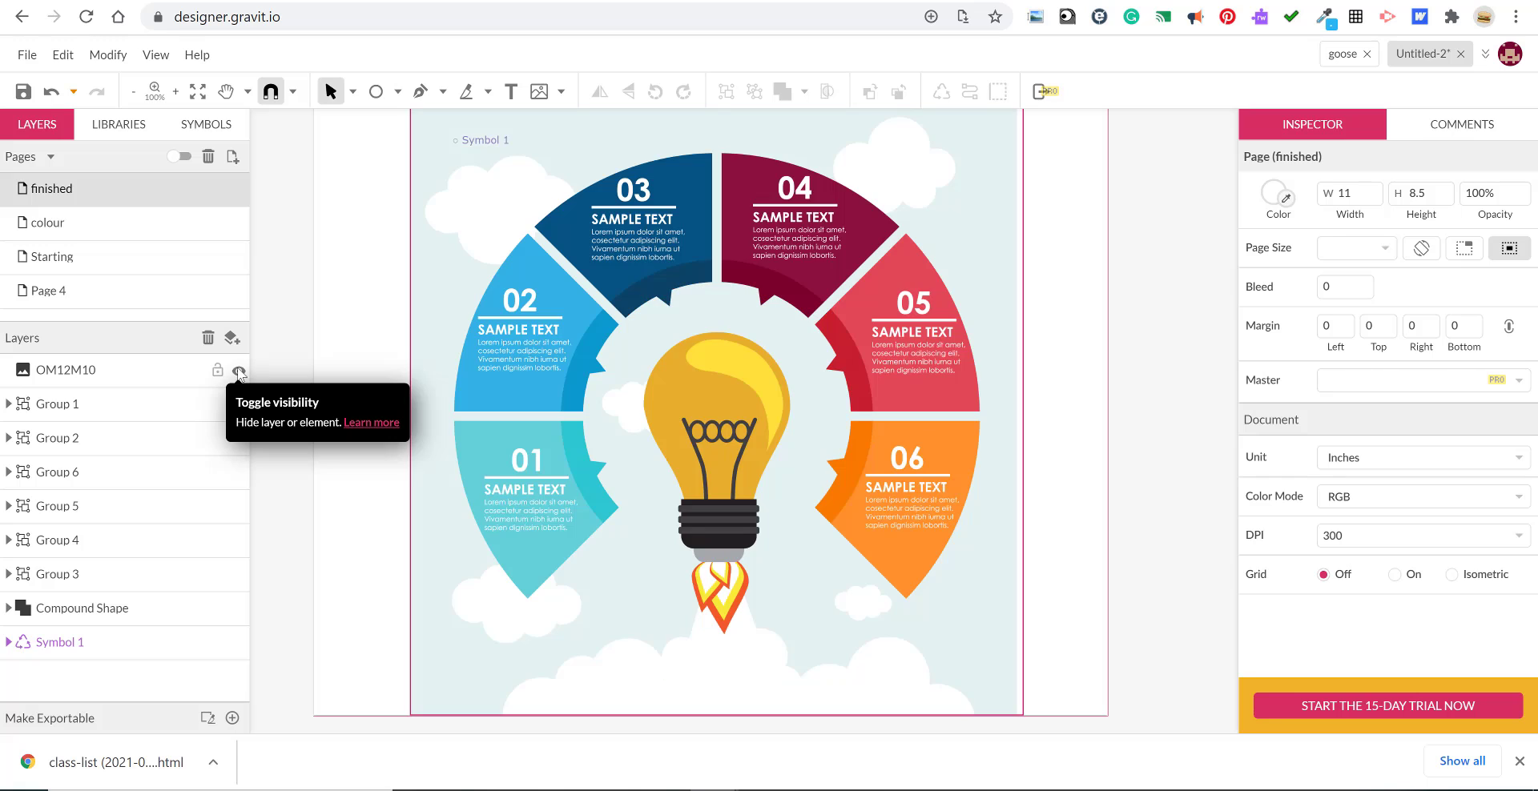
{"action": "left_click", "coordinate": [149, 229]}
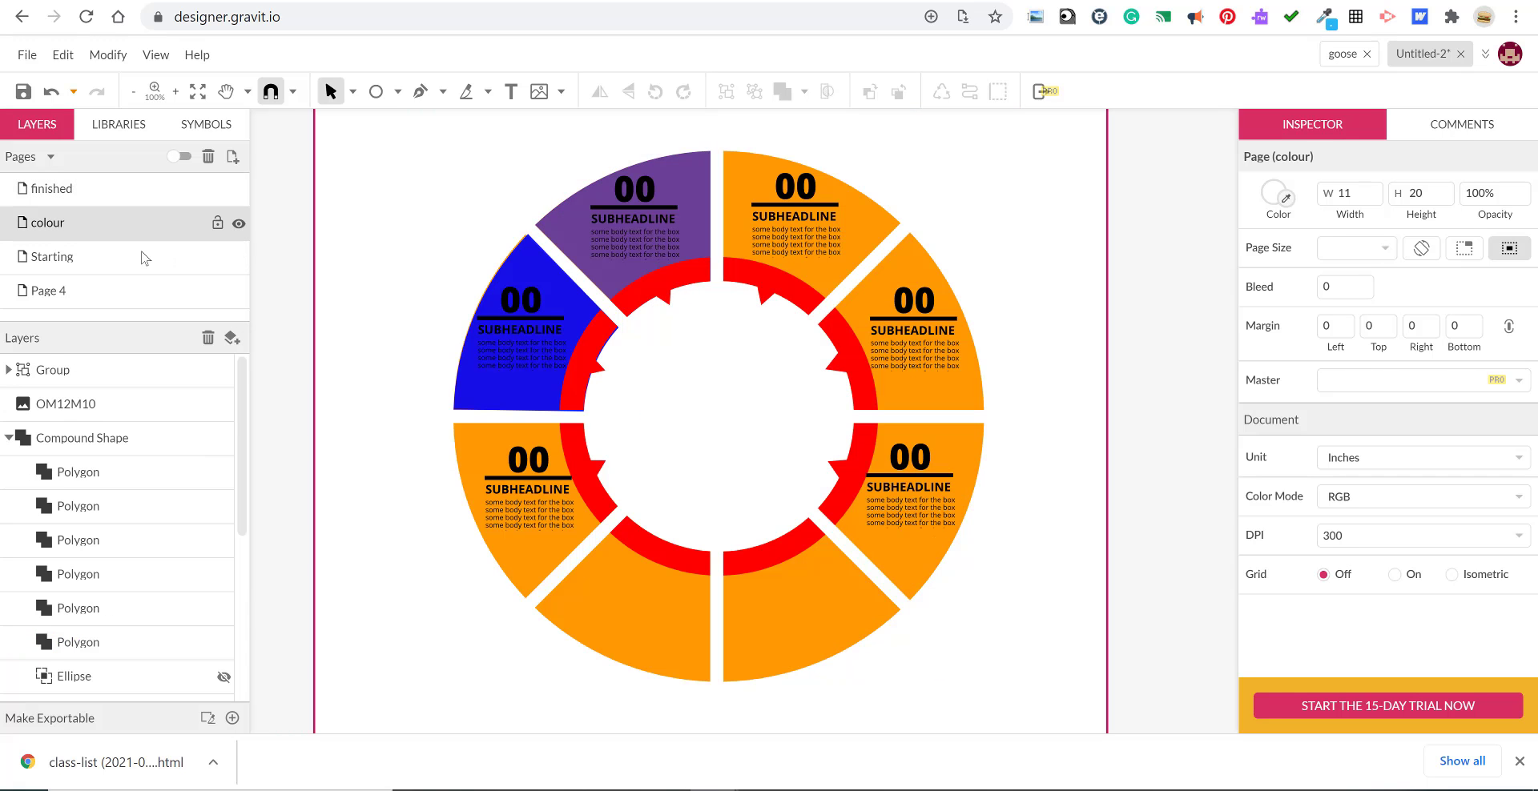
On the Starting page, fade the OM12M10 reference image to 21% opacity and lock its layer.
{"action": "left_click", "coordinate": [140, 258]}
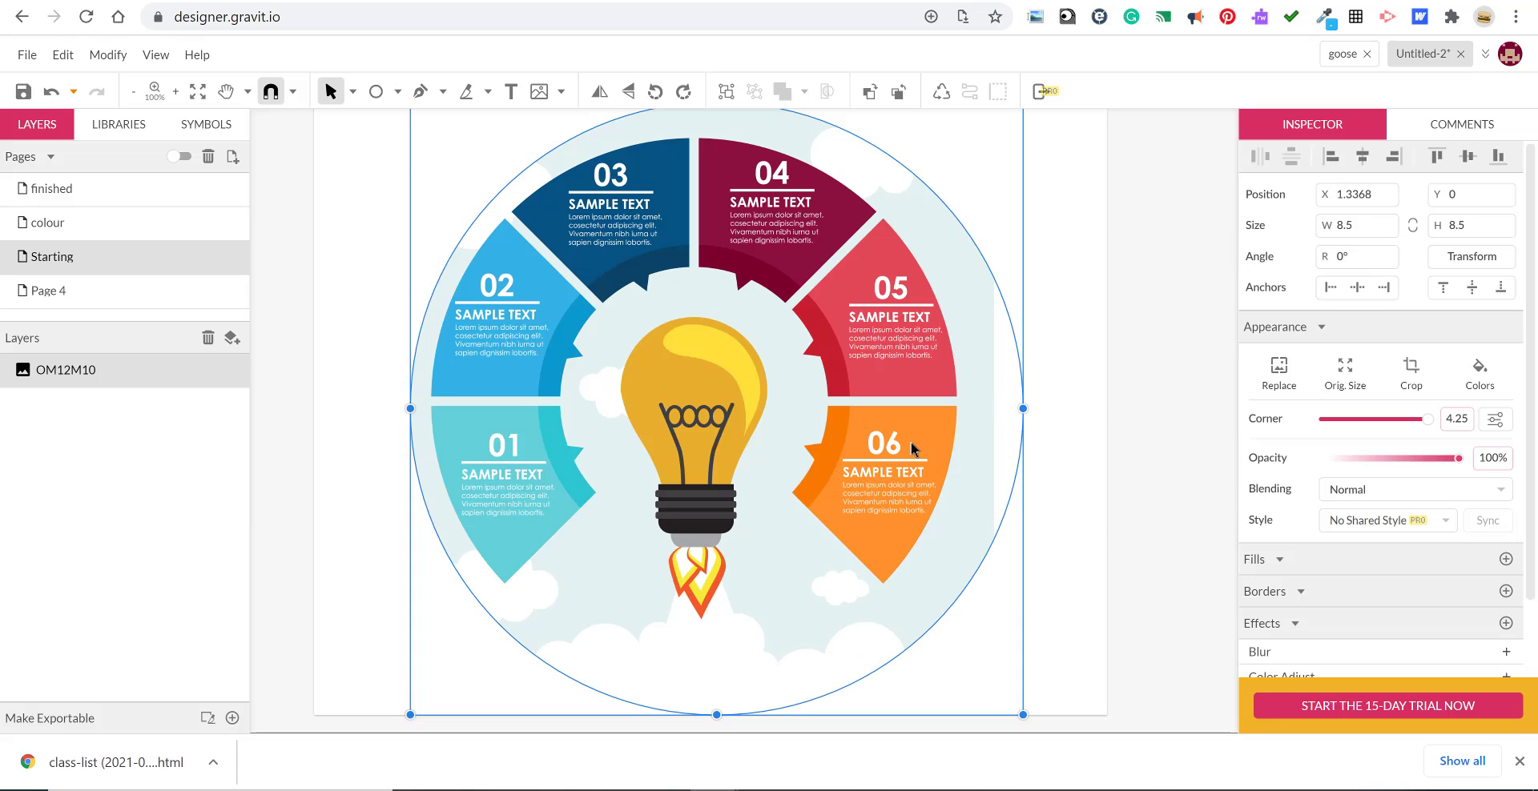
{"action": "left_click_drag", "start_coordinate": [1460, 462], "coordinate": [1355, 463]}
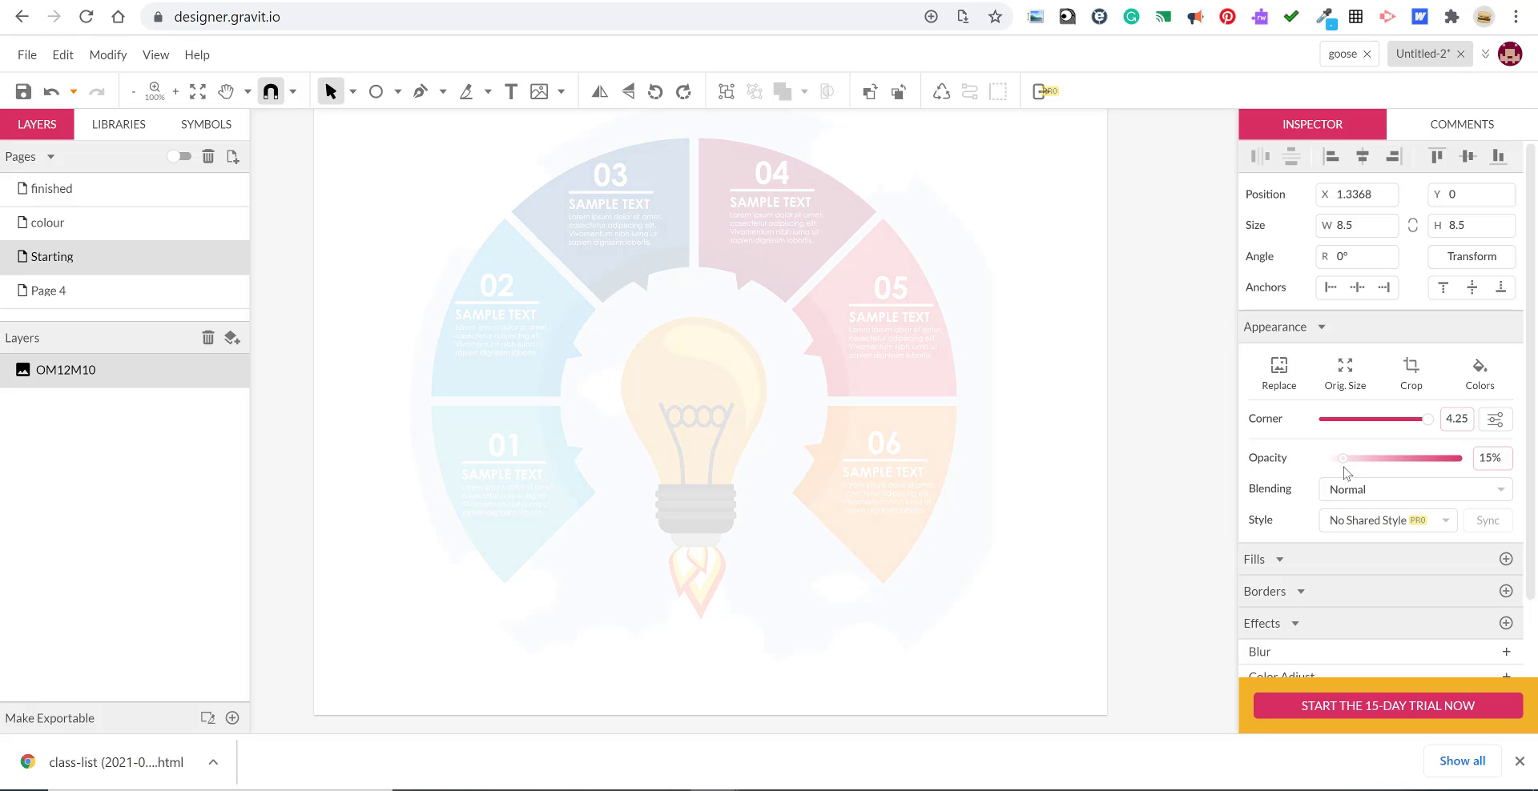
{"action": "left_click", "coordinate": [217, 370]}
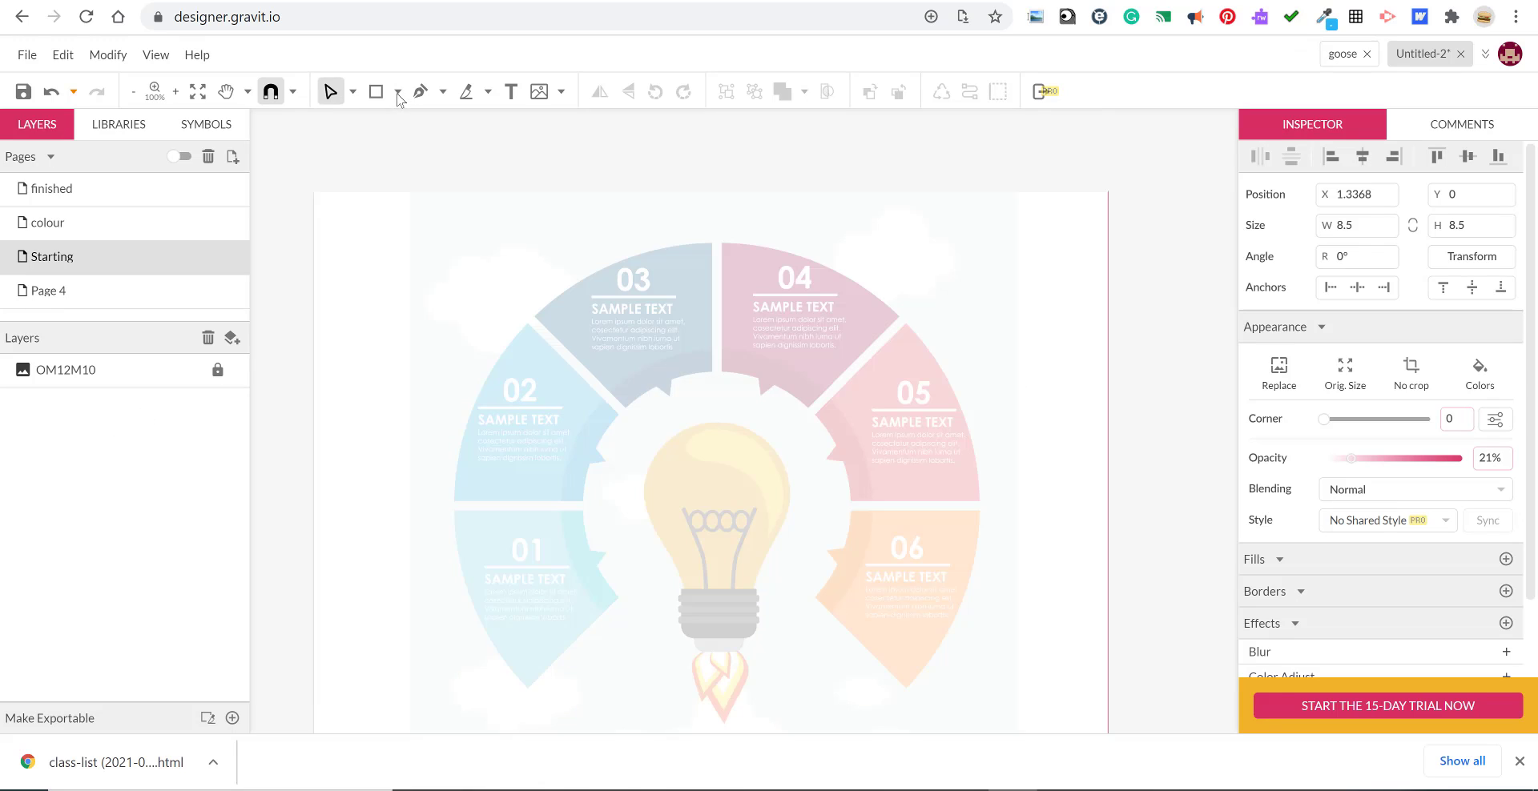
Draw a circle about 7.35 in across with the Ellipse tool, fitted to the outer edge of the infographic ring.
{"action": "left_click", "coordinate": [399, 95]}
{"action": "left_click", "coordinate": [424, 176]}
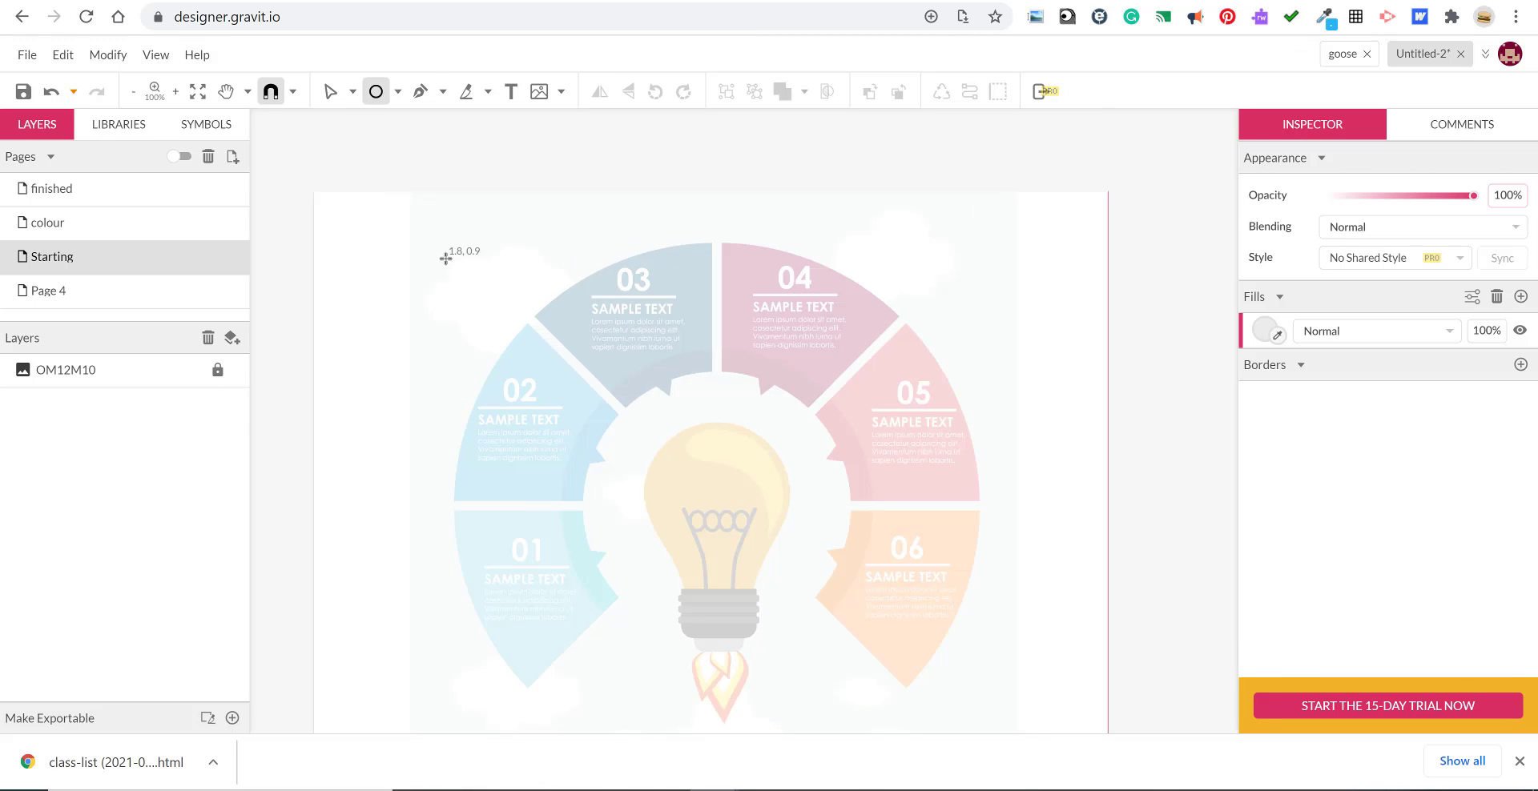
{"action": "left_click_drag", "start_coordinate": [445, 258], "coordinate": [982, 726]}
{"action": "left_click_drag", "start_coordinate": [124, 383], "coordinate": [130, 428]}
{"action": "left_click_drag", "start_coordinate": [700, 450], "coordinate": [704, 437]}
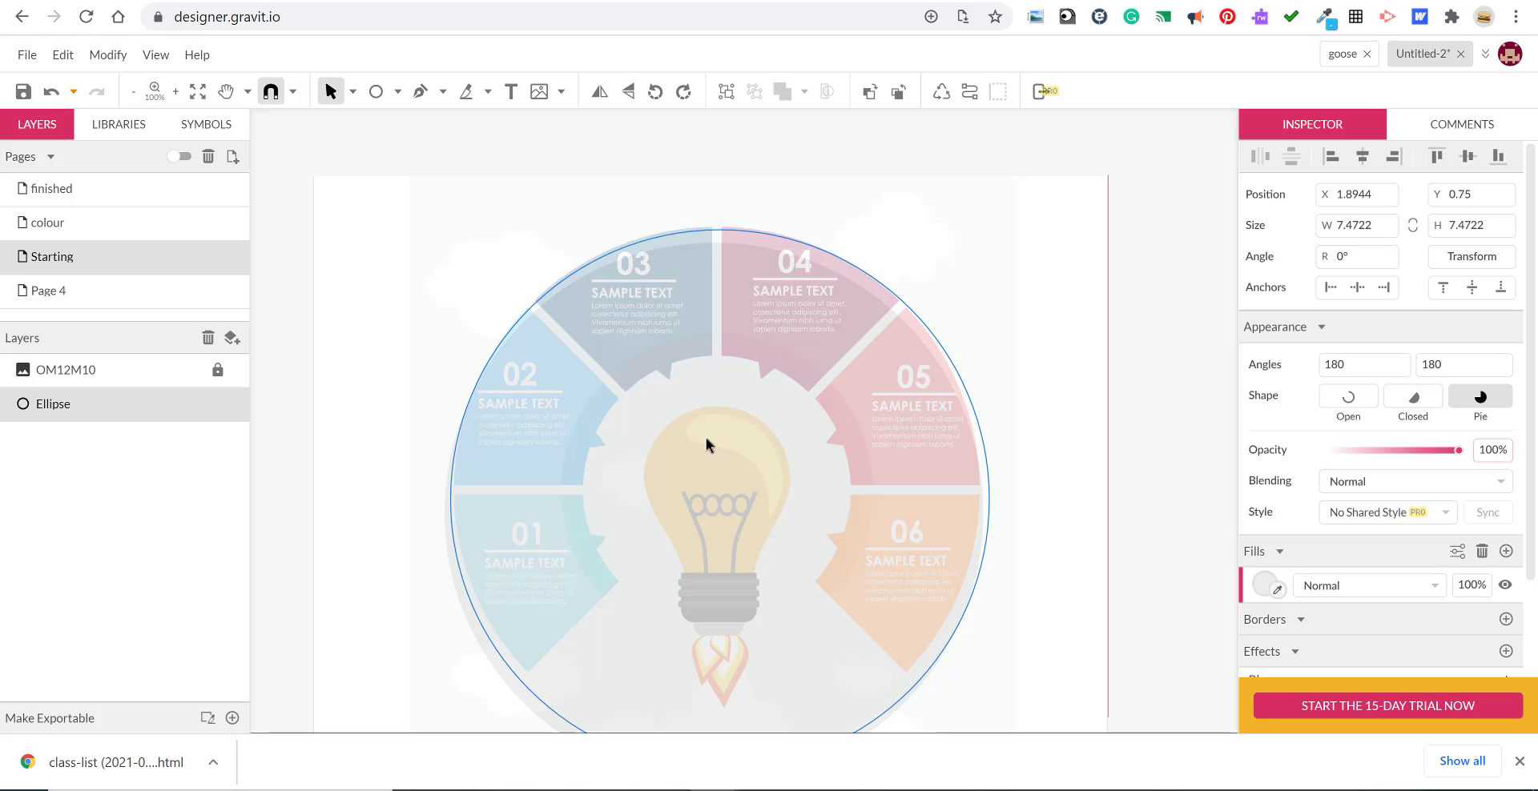
{"action": "scroll", "coordinate": [723, 468], "scroll_direction": "down", "scroll_amount": 5}
{"action": "left_click_drag", "start_coordinate": [989, 568], "coordinate": [978, 557]}
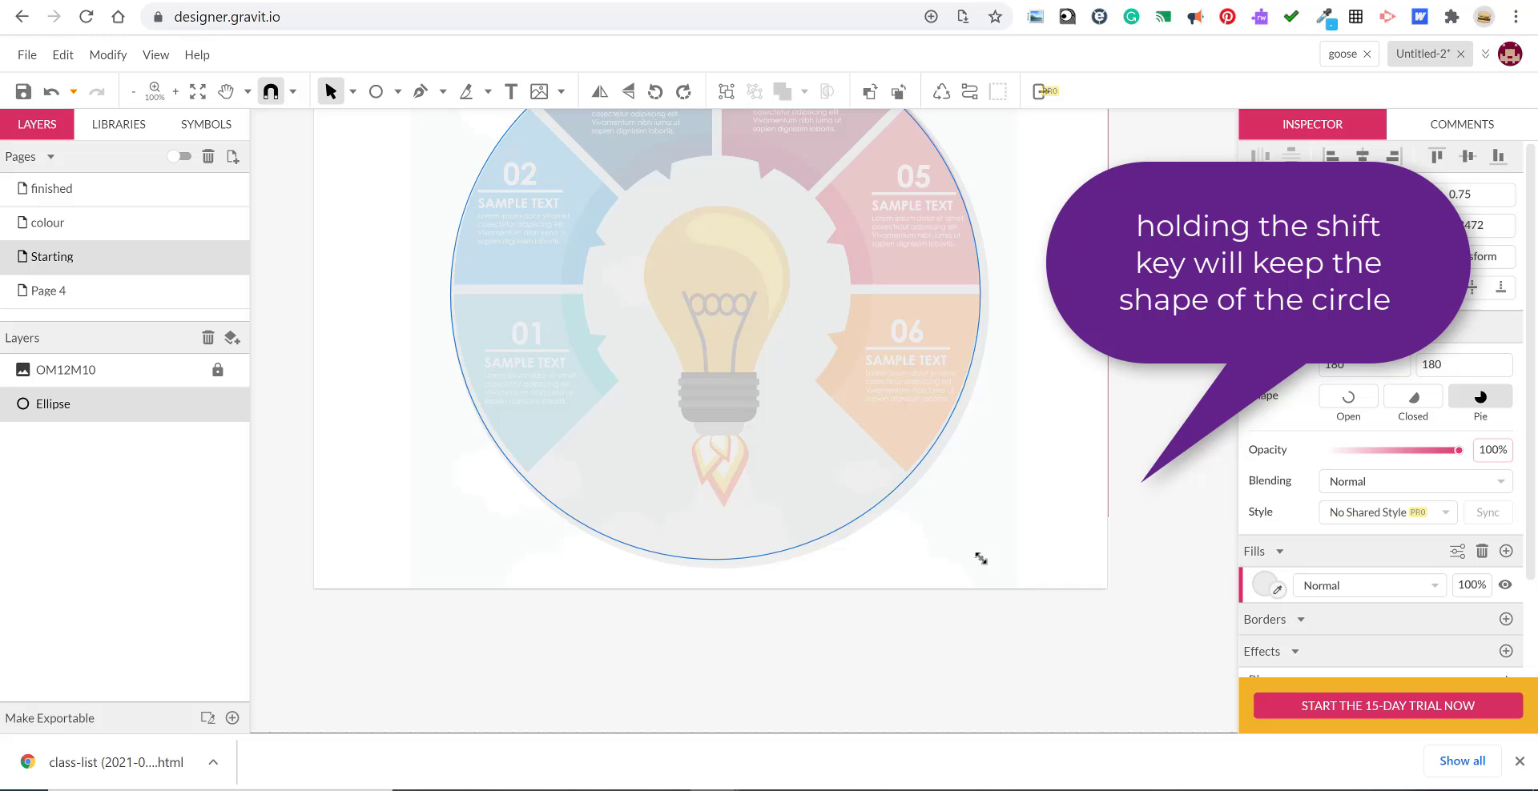
Duplicate the outer circle in place and shrink the copy to about 3.81 in for the ring's inner edge.
{"action": "scroll", "coordinate": [860, 478], "scroll_direction": "up", "scroll_amount": 5}
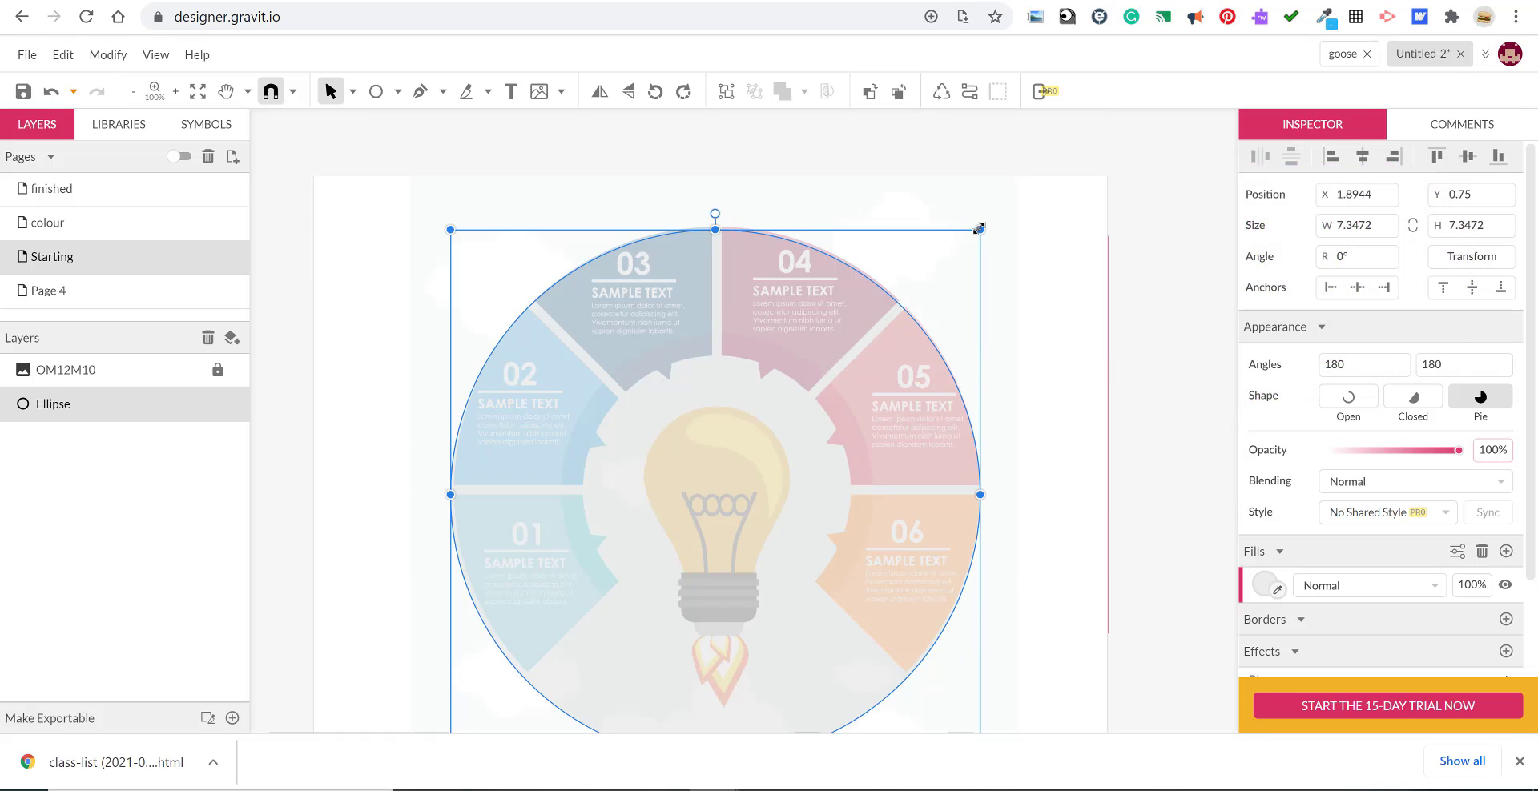
{"action": "left_click_drag", "start_coordinate": [979, 229], "coordinate": [838, 356]}
{"action": "key", "text": "ctrl+c"}
{"action": "key", "text": "ctrl+v"}
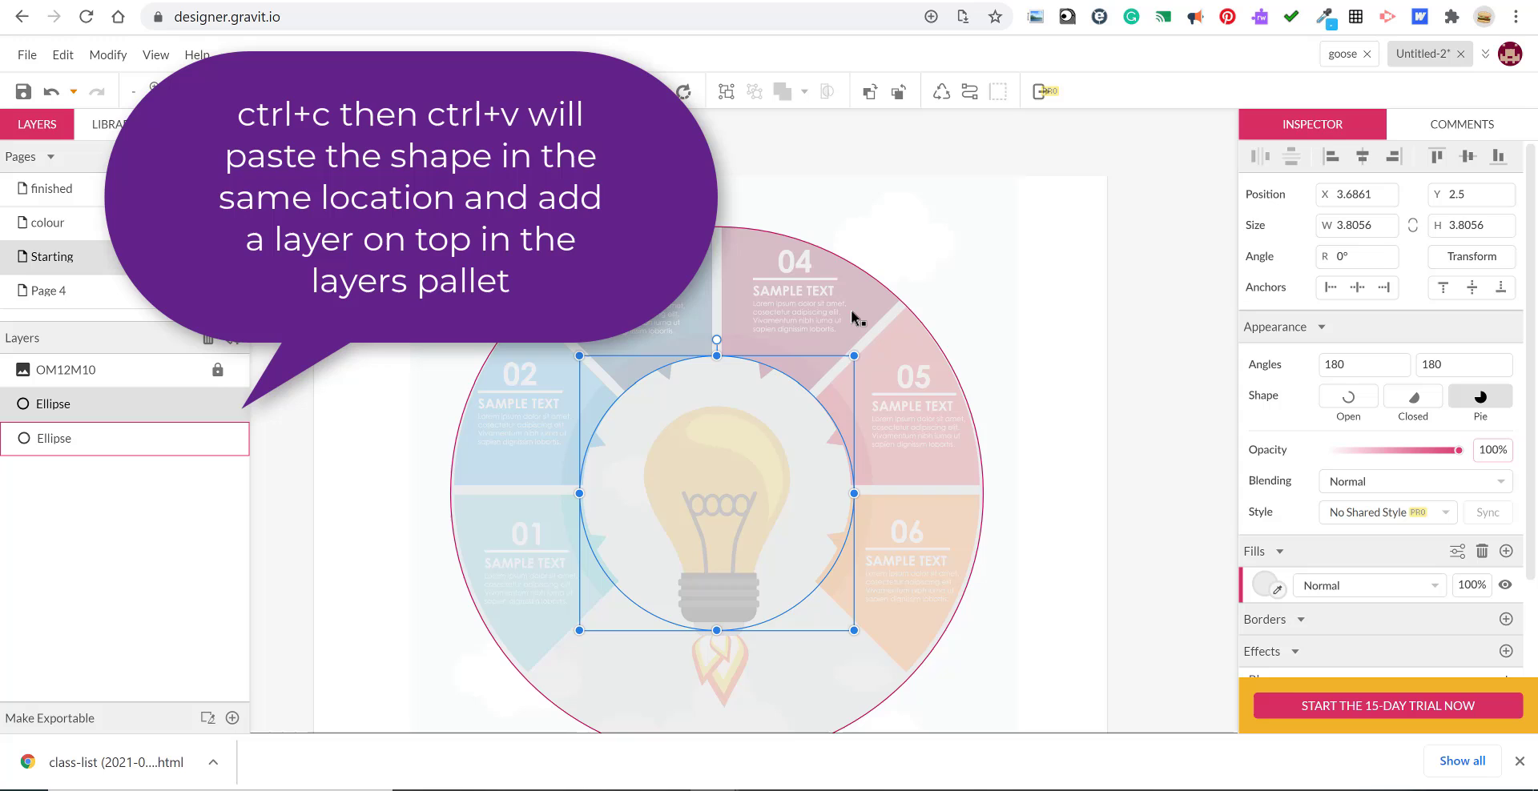
Duplicate the inner circle in place and enlarge the copy evenly from its centre to about 4.39 in.
{"action": "key", "text": "ctrl+c"}
{"action": "key", "text": "ctrl+v"}
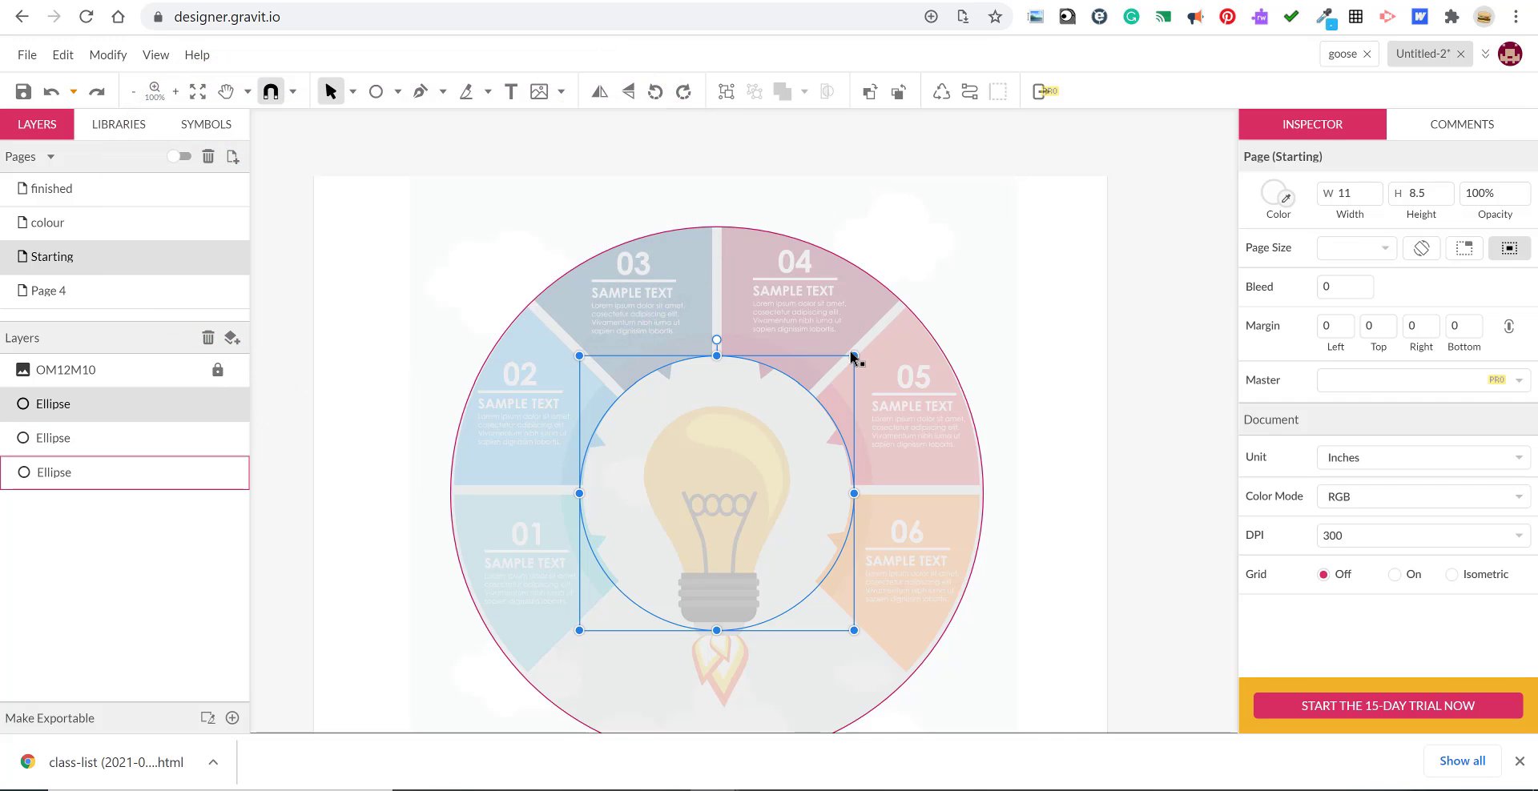
{"action": "left_click_drag", "start_coordinate": [852, 355], "coordinate": [872, 334]}
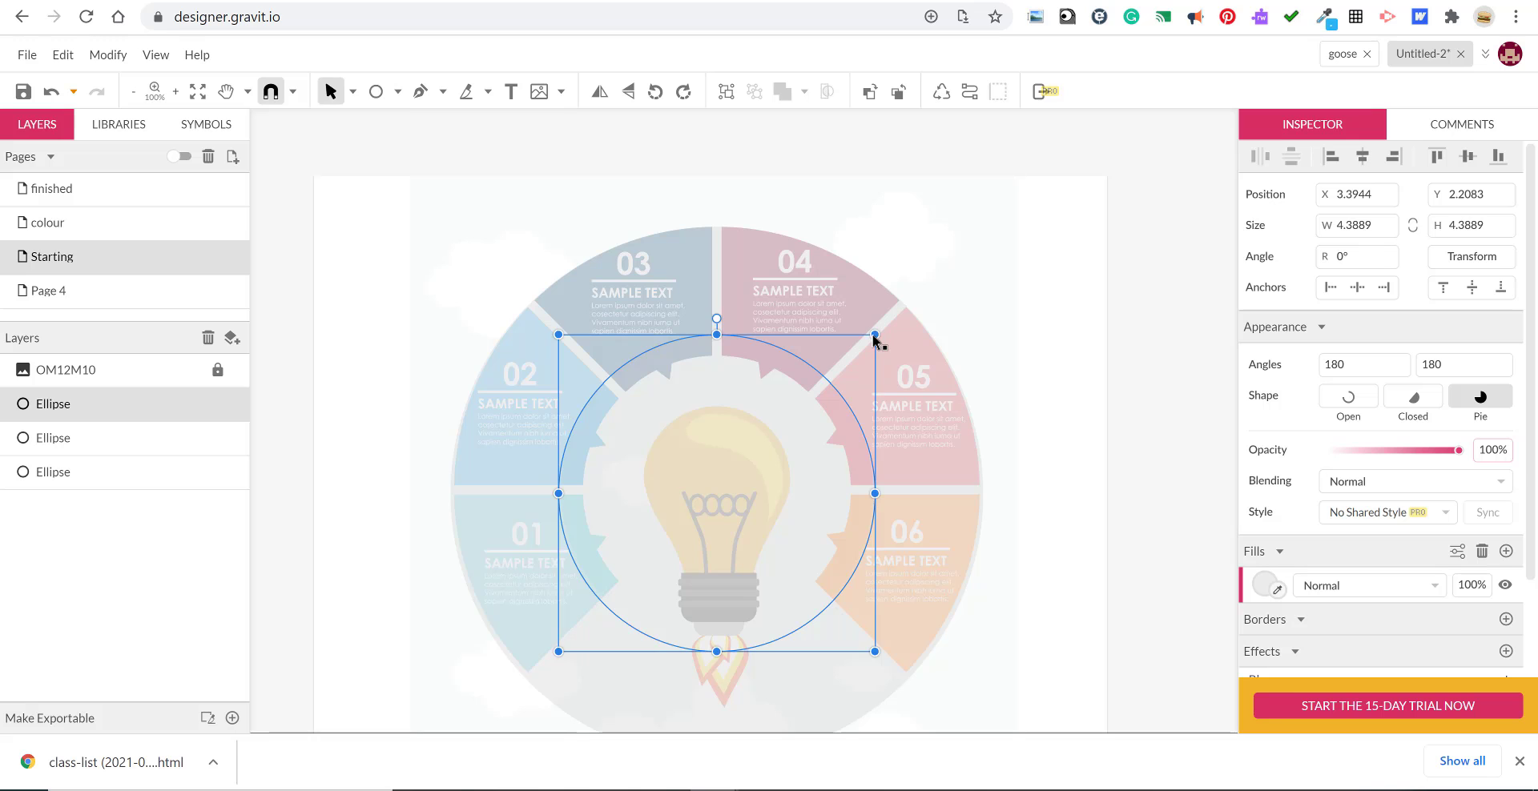
{"action": "left_click", "coordinate": [958, 261]}
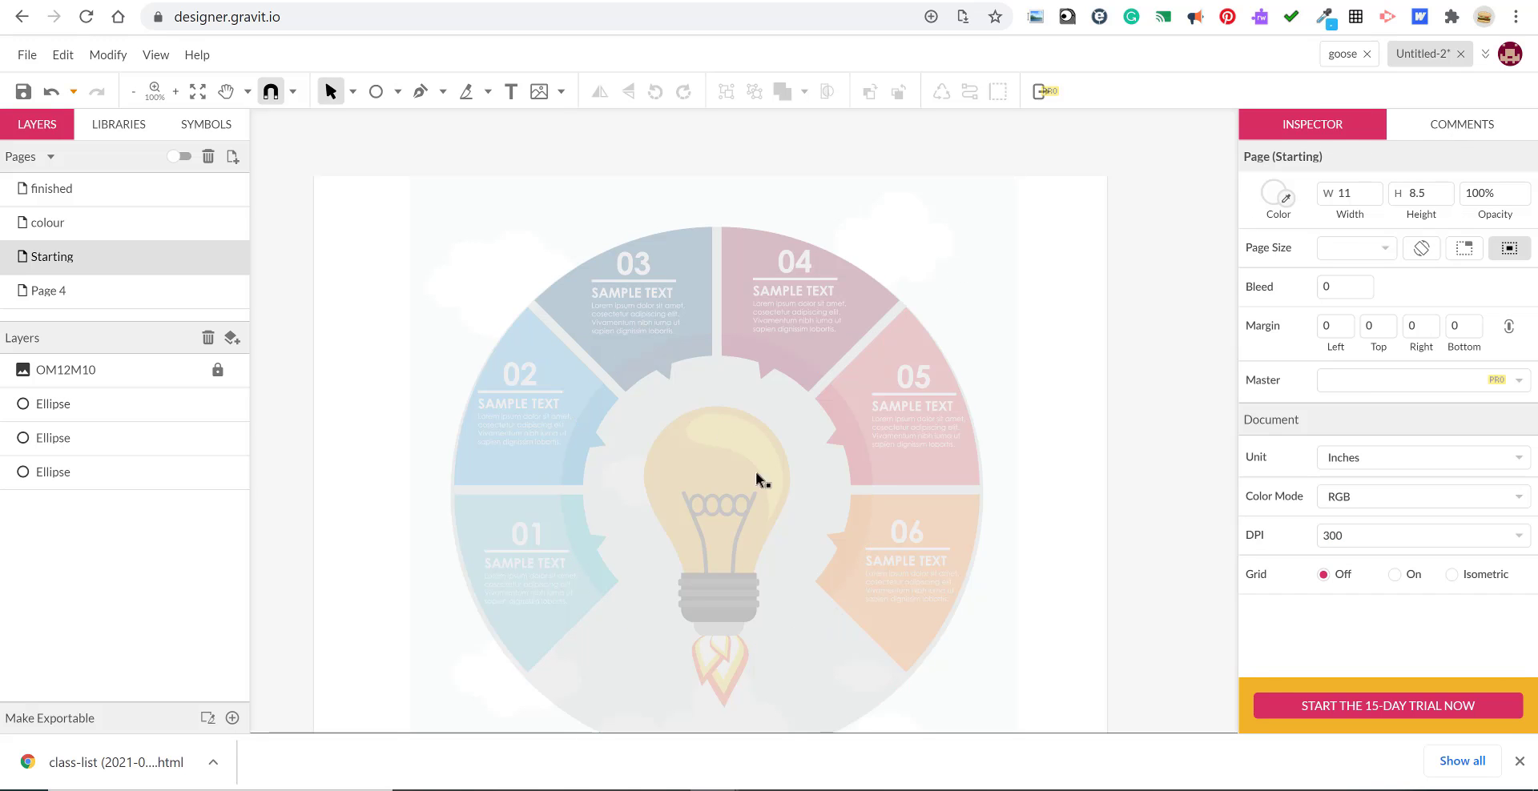
Subtract the smallest circle from the outer circle to form a ring, leaving out the mid-sized circle.
{"action": "key", "text": "ctrl+a"}
{"action": "left_click", "coordinate": [1065, 261]}
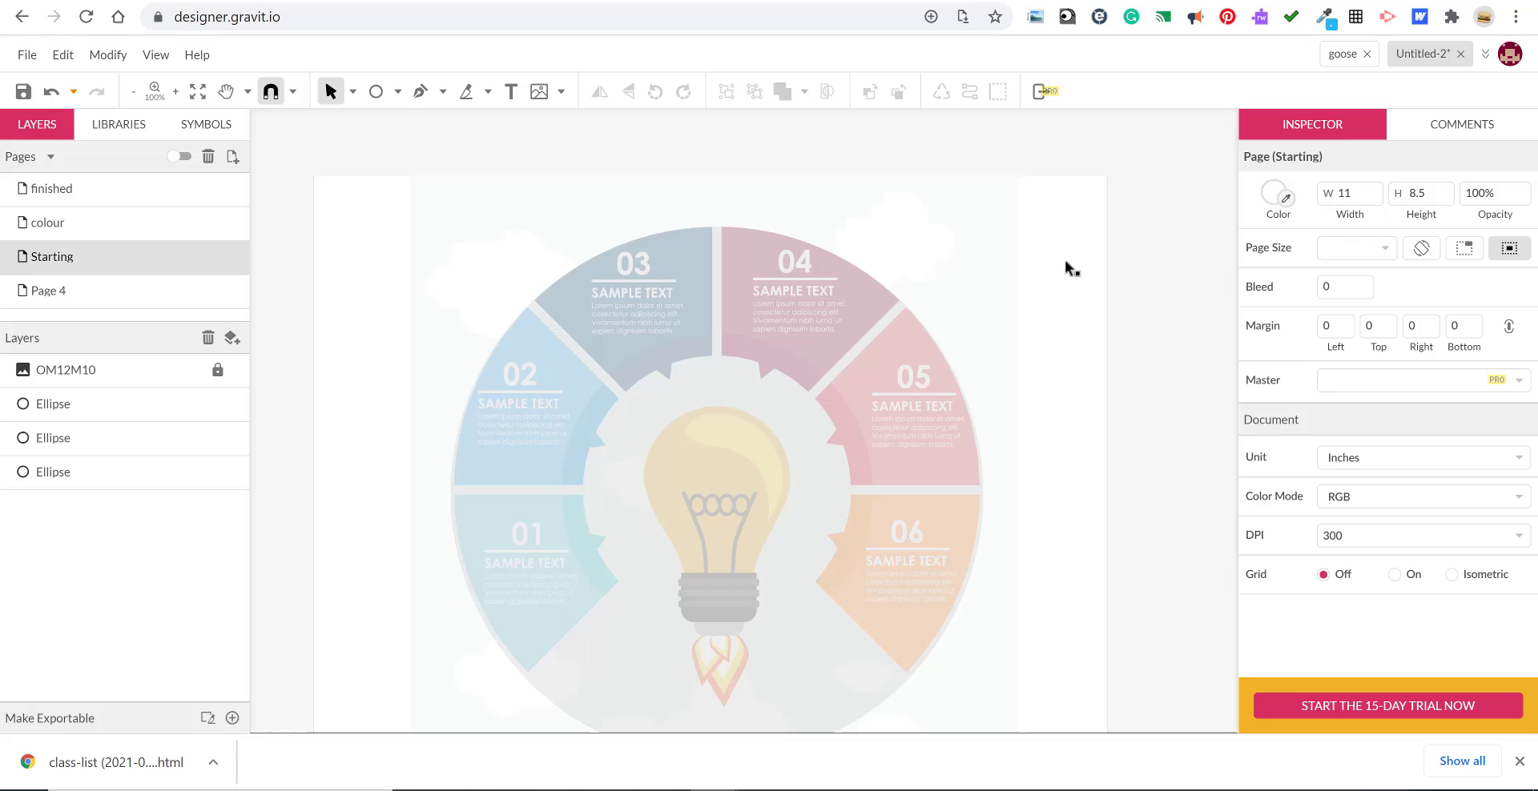
{"action": "left_click", "coordinate": [98, 471]}
{"action": "left_click", "coordinate": [123, 439], "text": "shift"}
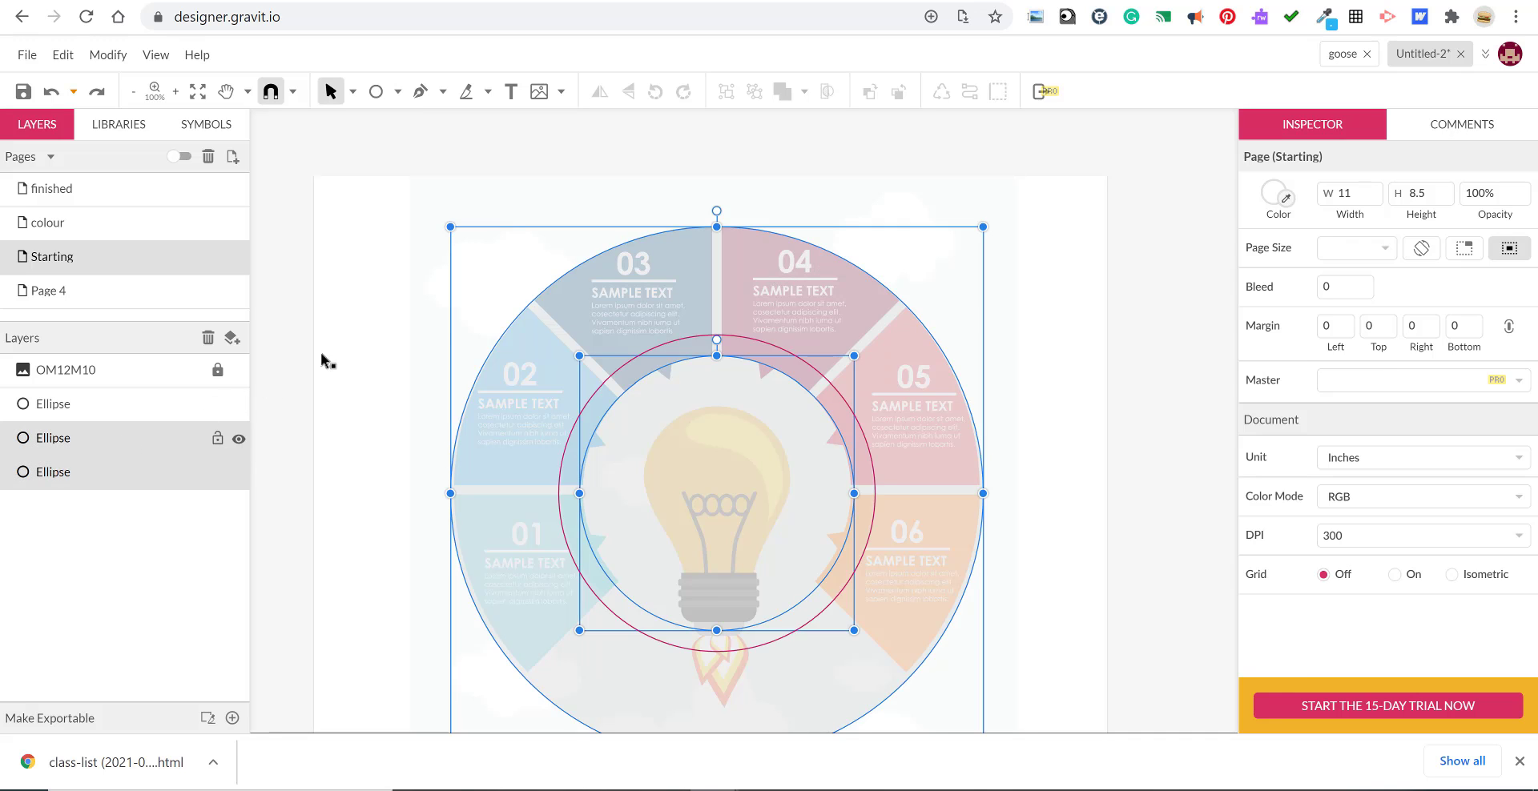
{"action": "left_click", "coordinate": [804, 92]}
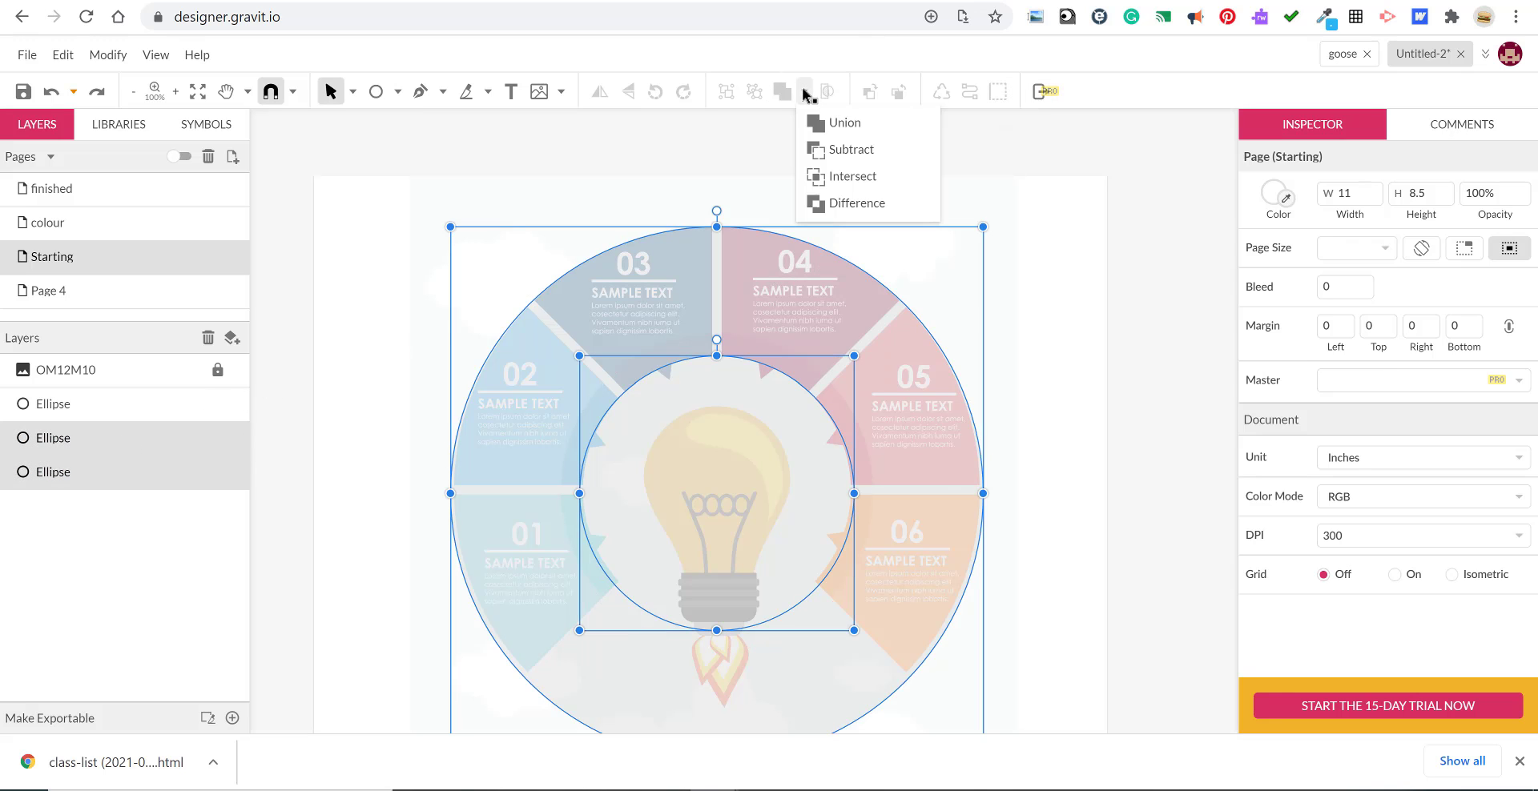
{"action": "left_click", "coordinate": [842, 155]}
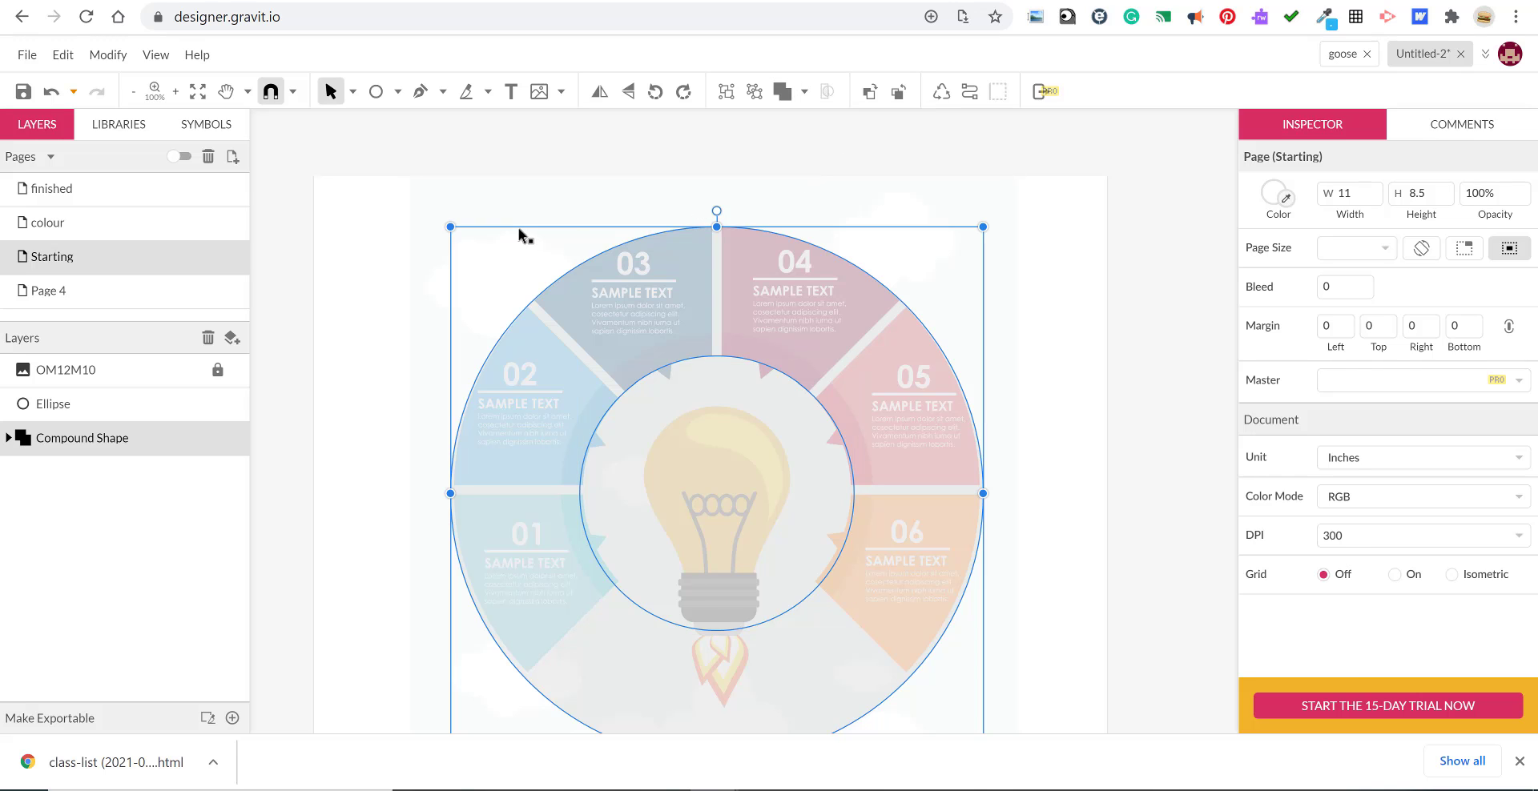
Draw a thin vertical rectangle about 0.14 by 8.14 in through the centre of the ring.
{"action": "left_click", "coordinate": [399, 93]}
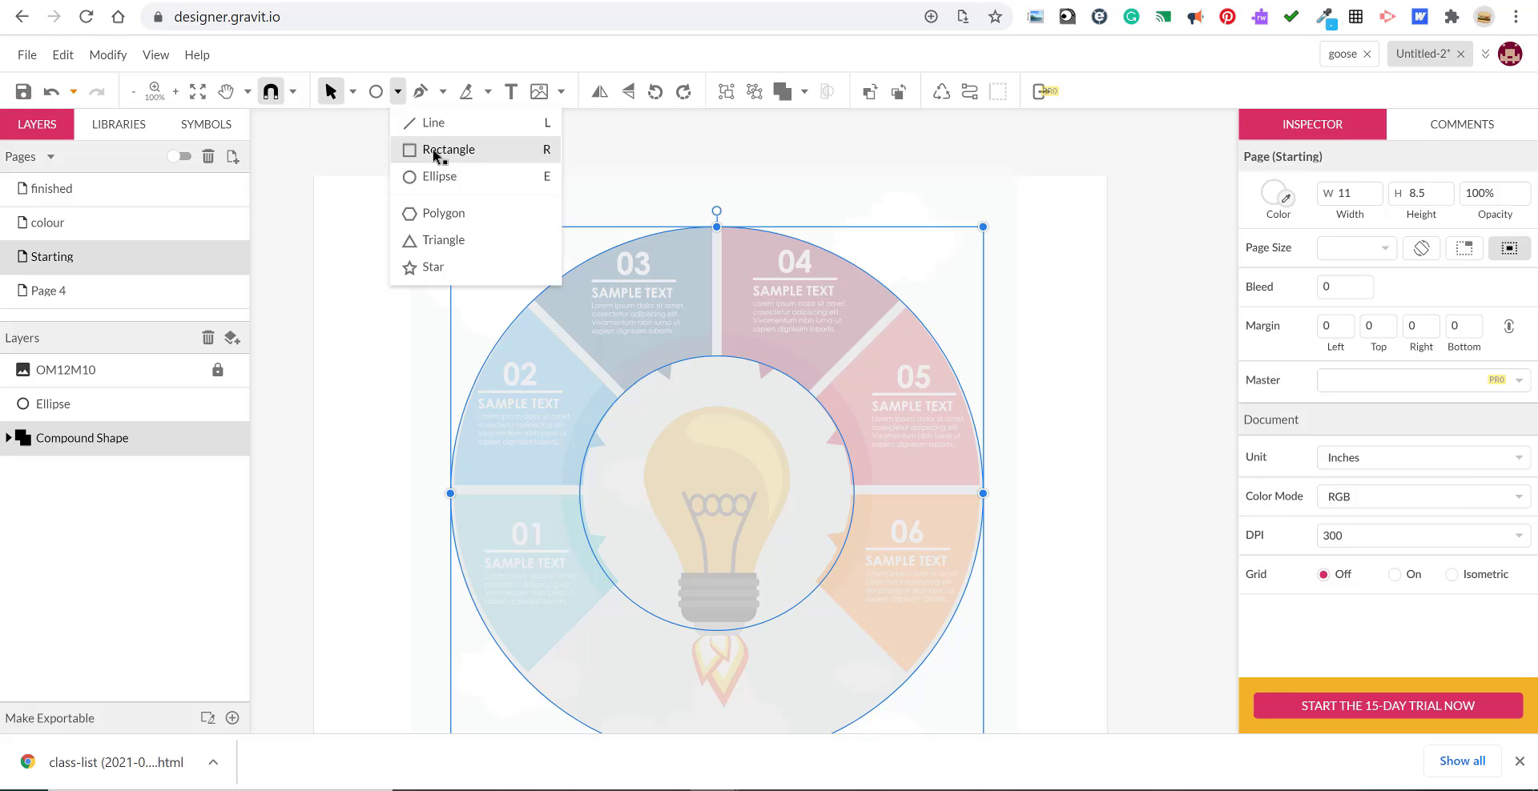
{"action": "left_click", "coordinate": [433, 149]}
{"action": "left_click_drag", "start_coordinate": [713, 204], "coordinate": [721, 583]}
{"action": "scroll", "coordinate": [780, 521], "scroll_direction": "up", "scroll_amount": 3}
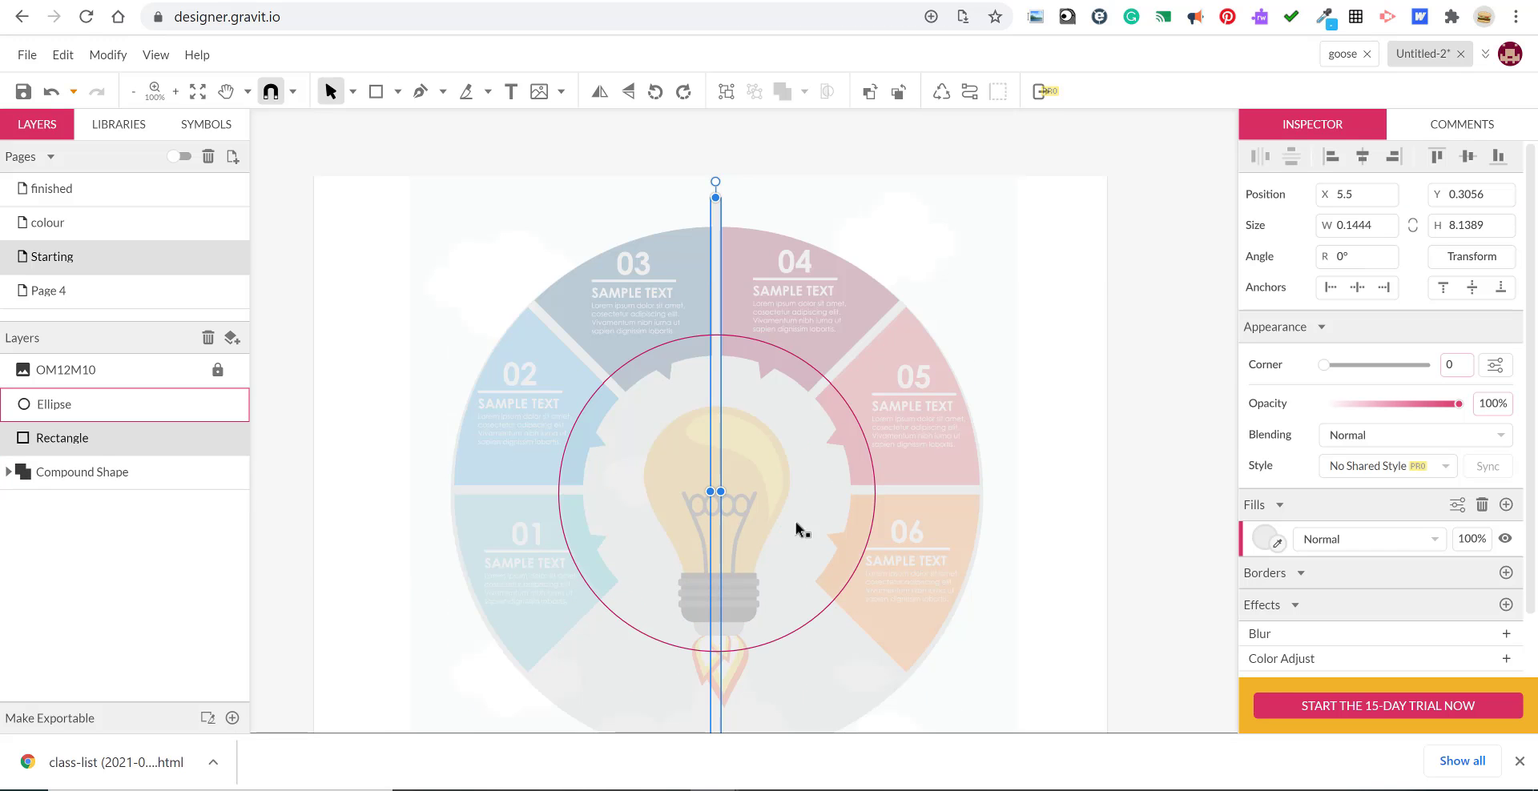
Duplicate the vertical bar, rotate the copy to -90°, and nudge it up onto the horizontal gap of the reference.
{"action": "key", "text": "ctrl+d"}
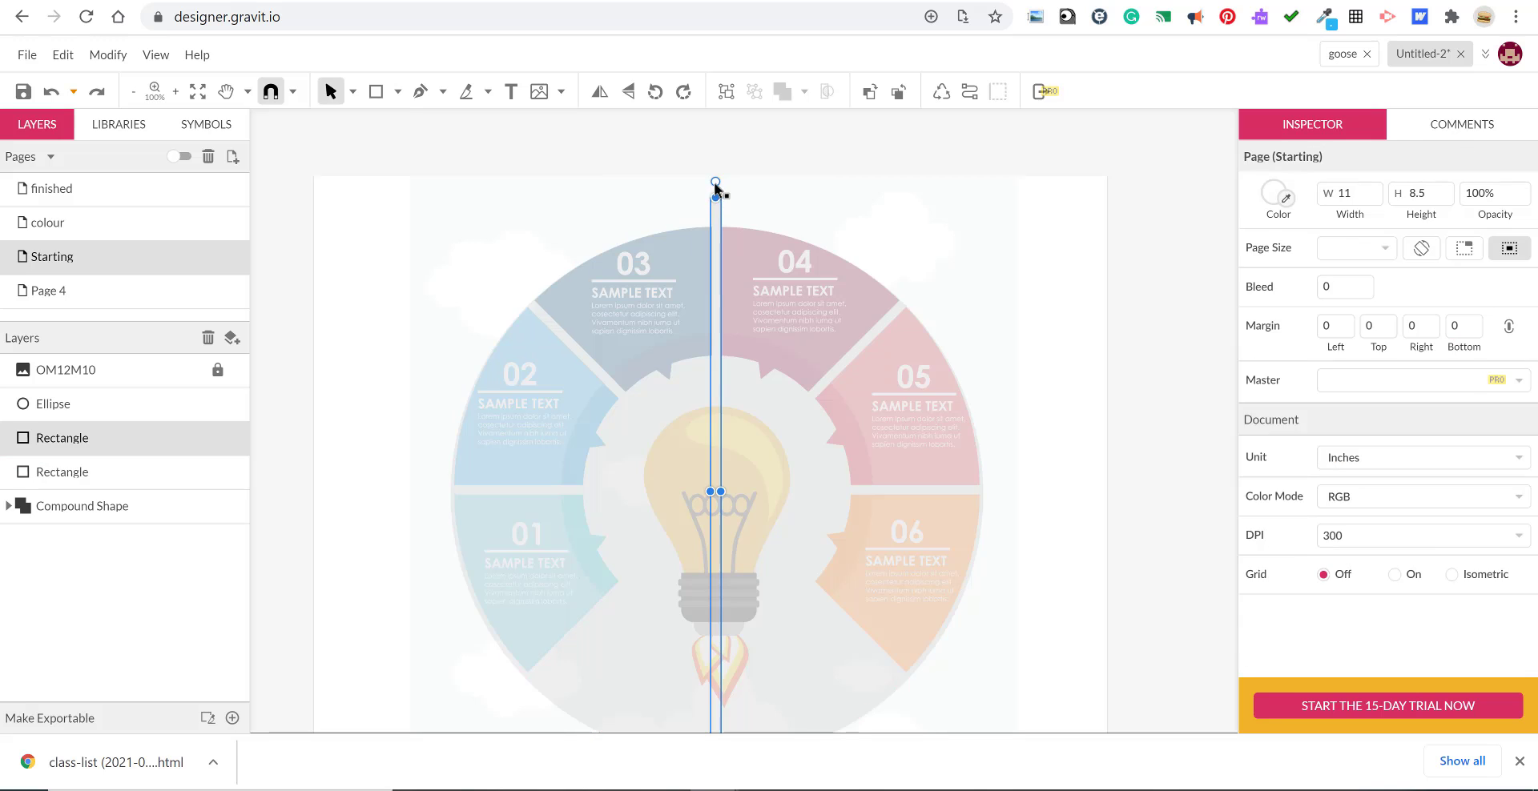
{"action": "left_click_drag", "start_coordinate": [715, 183], "coordinate": [1044, 507]}
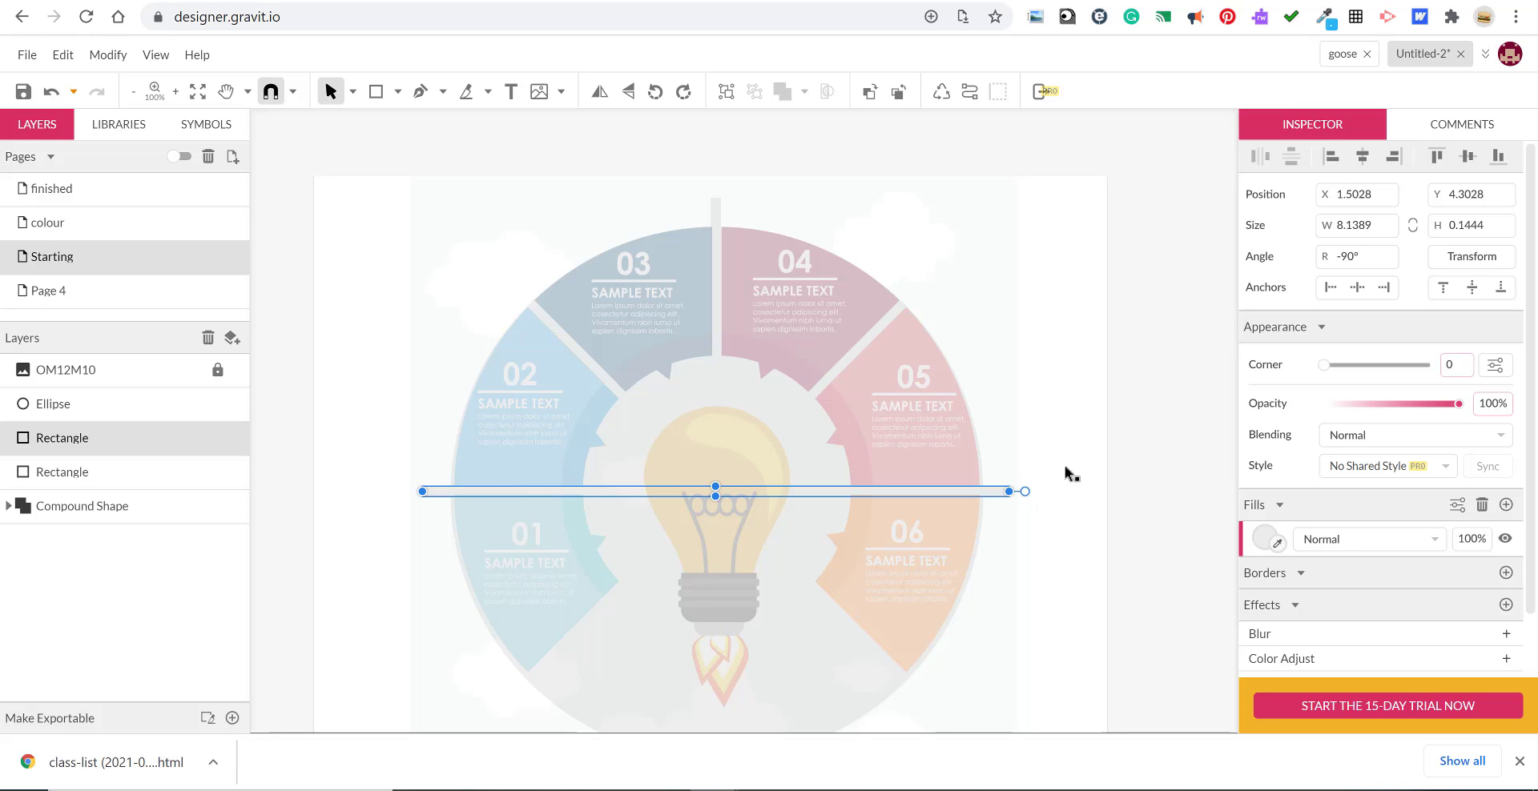
{"action": "key", "text": "Up"}
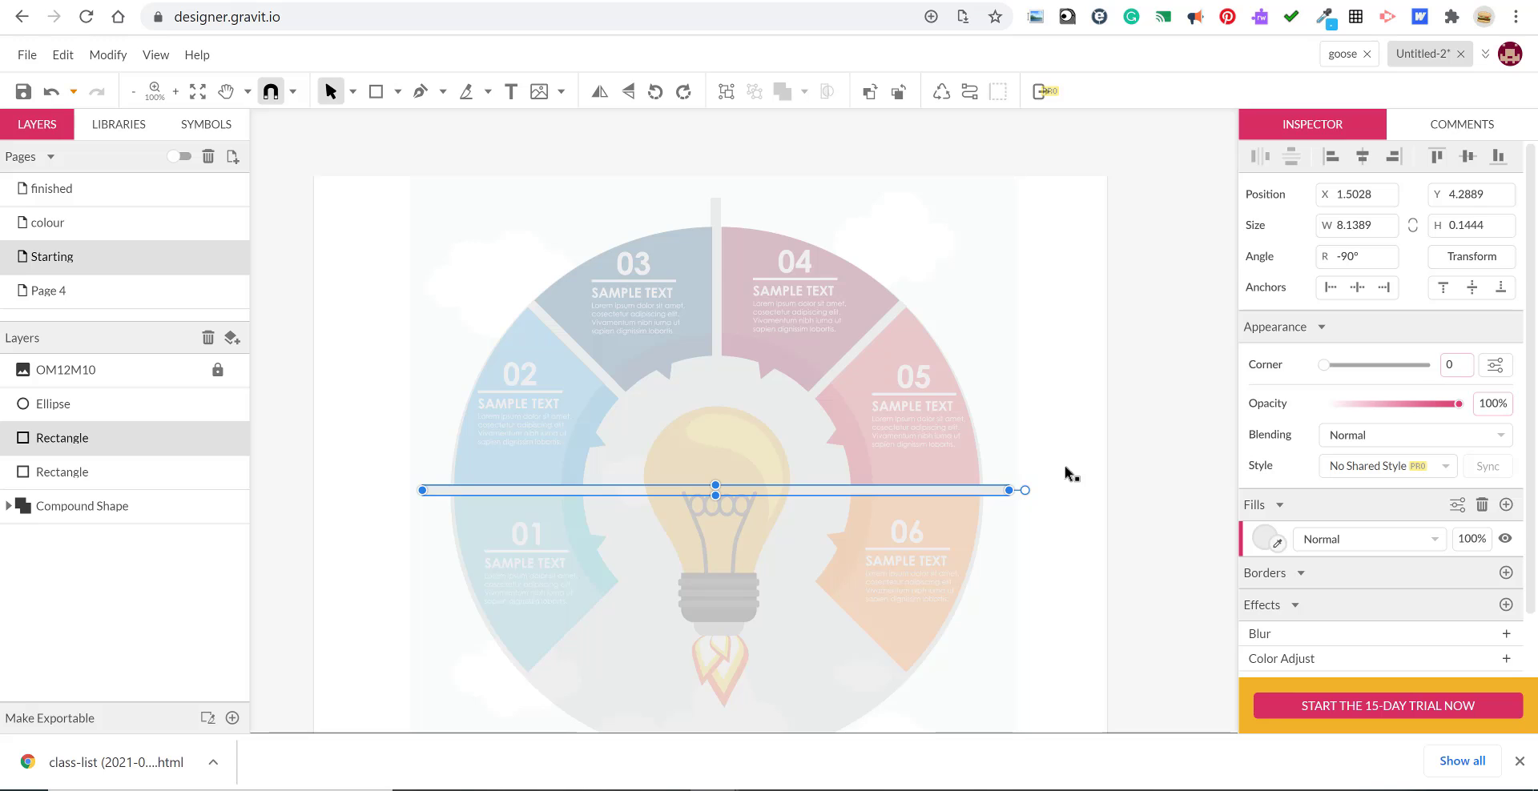
Make two more copies of the horizontal bar and rotate them onto the diagonal gaps, one at -45° and one on the opposite diagonal.
{"action": "key", "text": "ctrl+d"}
{"action": "left_click_drag", "start_coordinate": [1025, 490], "coordinate": [923, 289]}
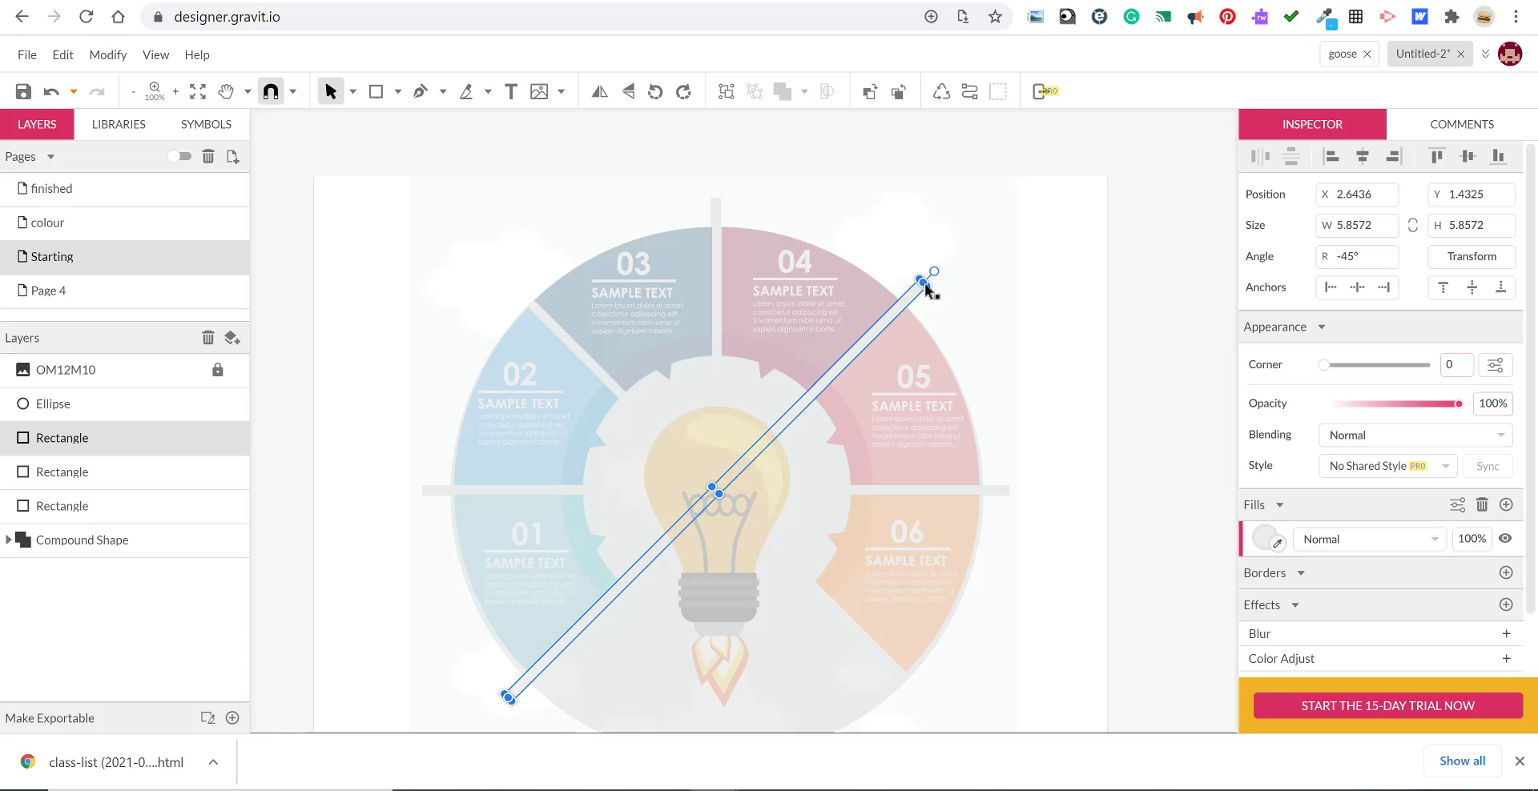
{"action": "left_click", "coordinate": [999, 492]}
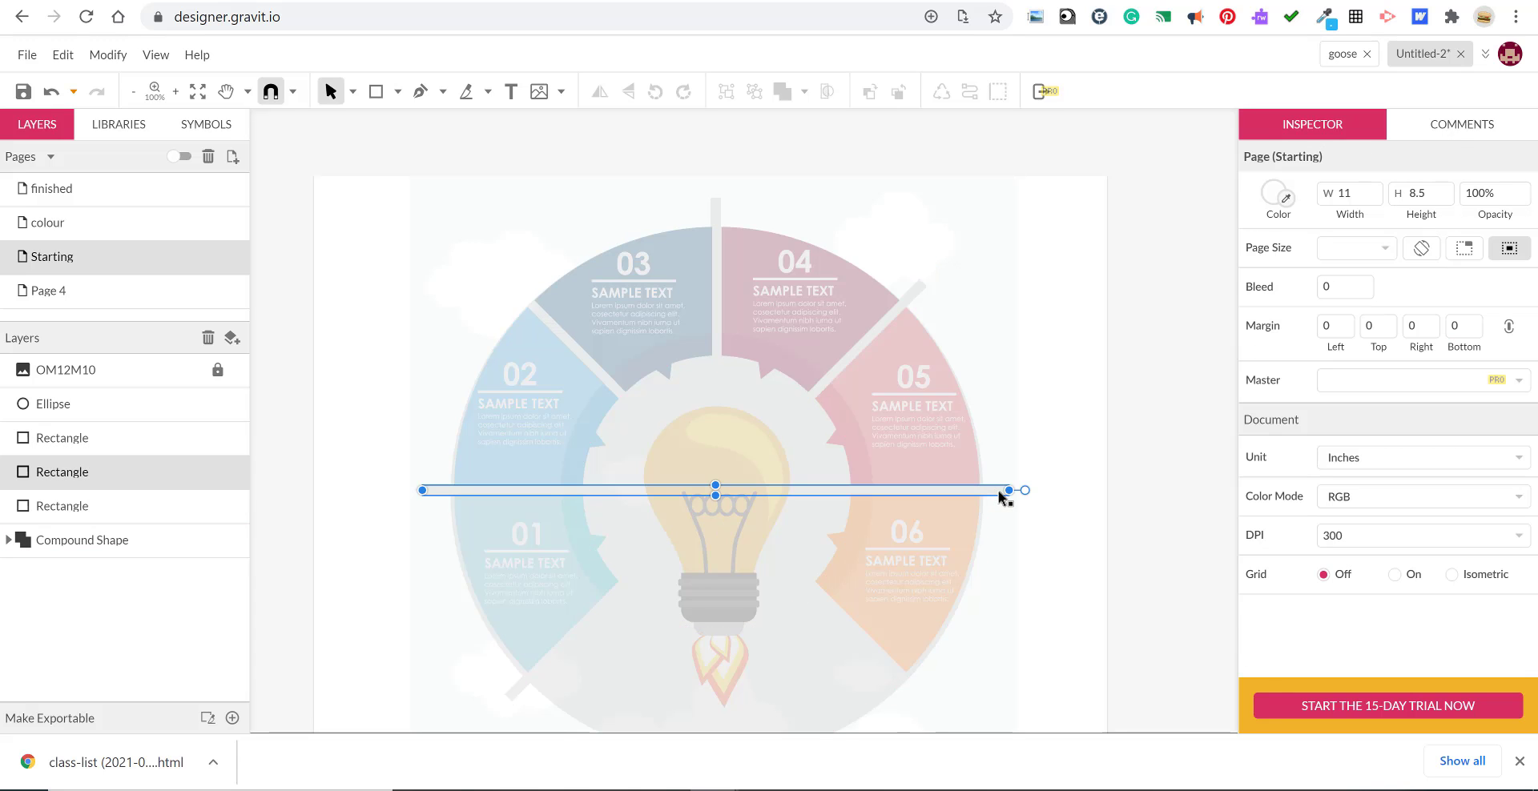
{"action": "key", "text": "ctrl+d"}
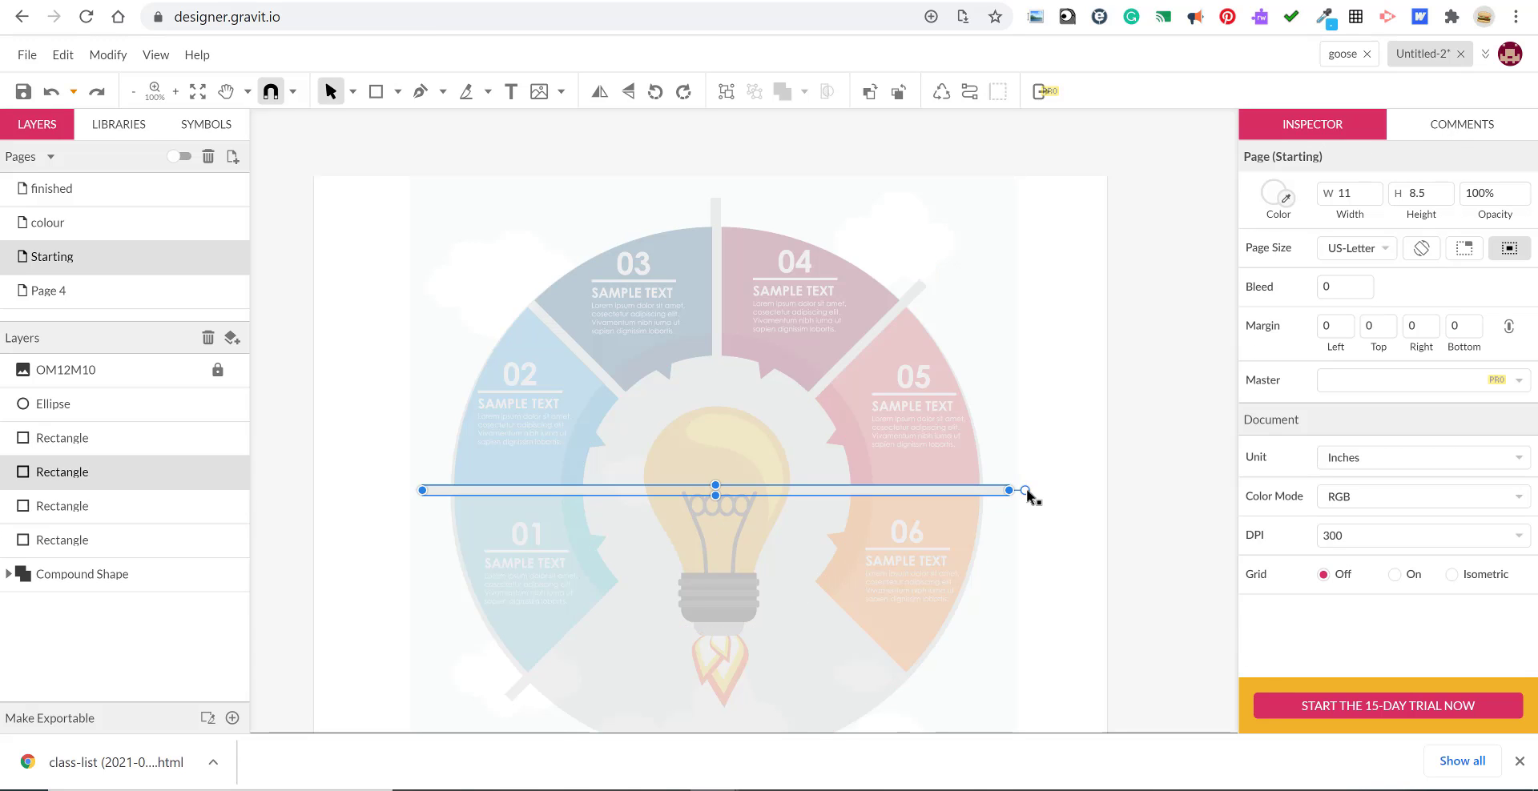
{"action": "left_click_drag", "start_coordinate": [1026, 488], "coordinate": [535, 288]}
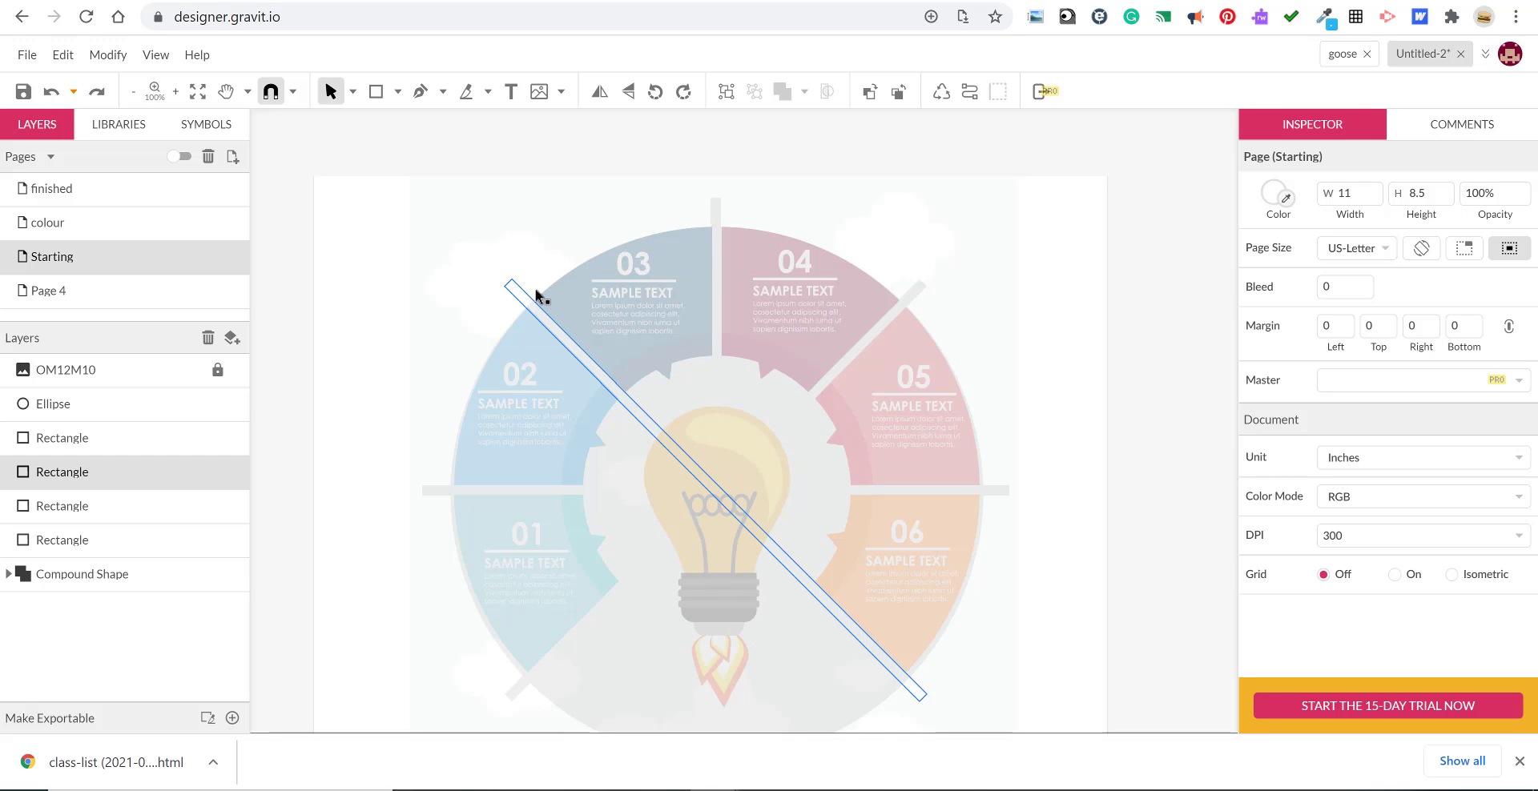
Unite the four crossing rectangles into one compound shape.
{"action": "left_click", "coordinate": [108, 437]}
{"action": "left_click", "coordinate": [107, 531], "text": "shift"}
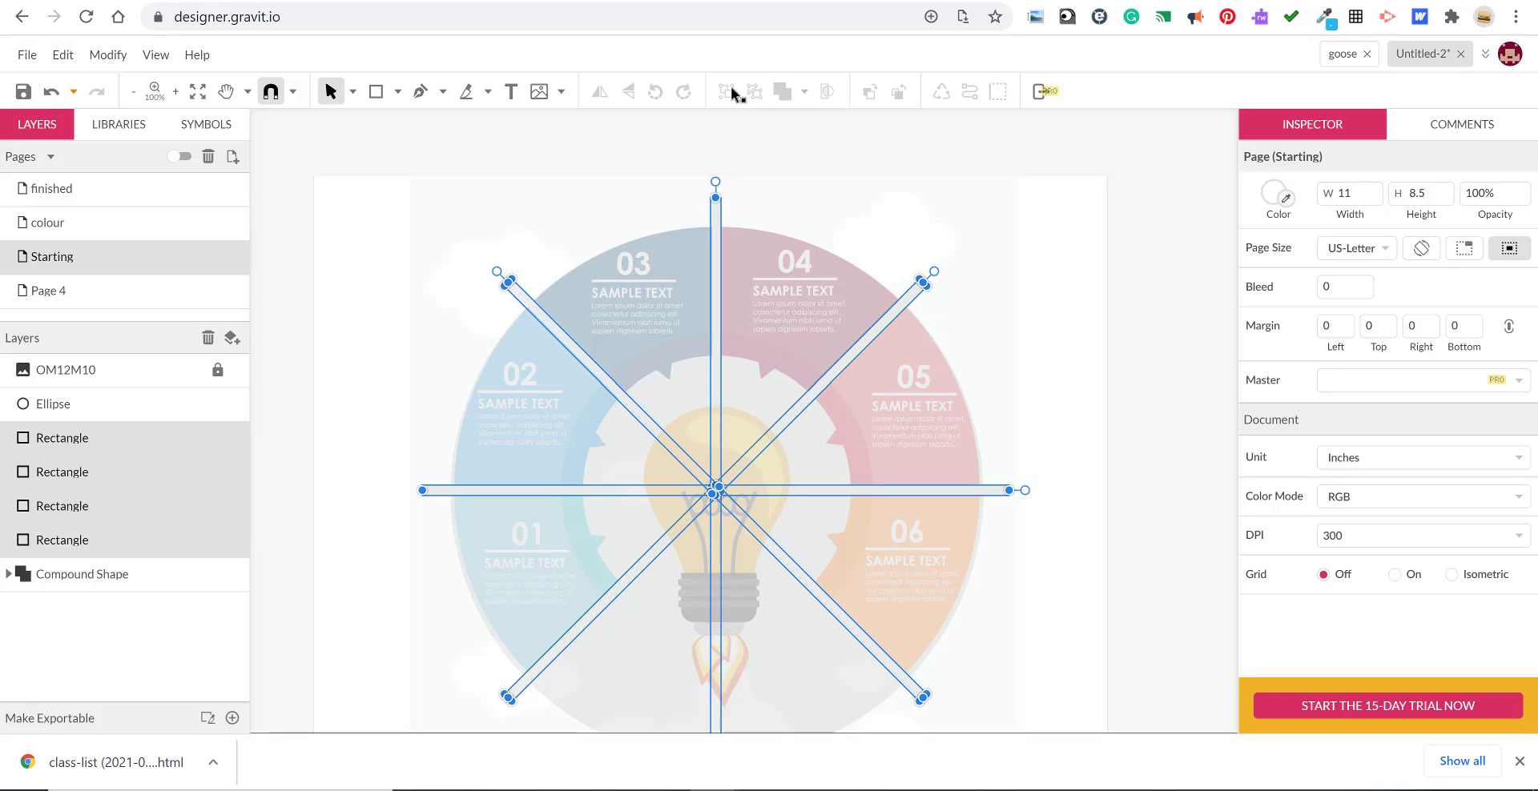
{"action": "left_click", "coordinate": [783, 92]}
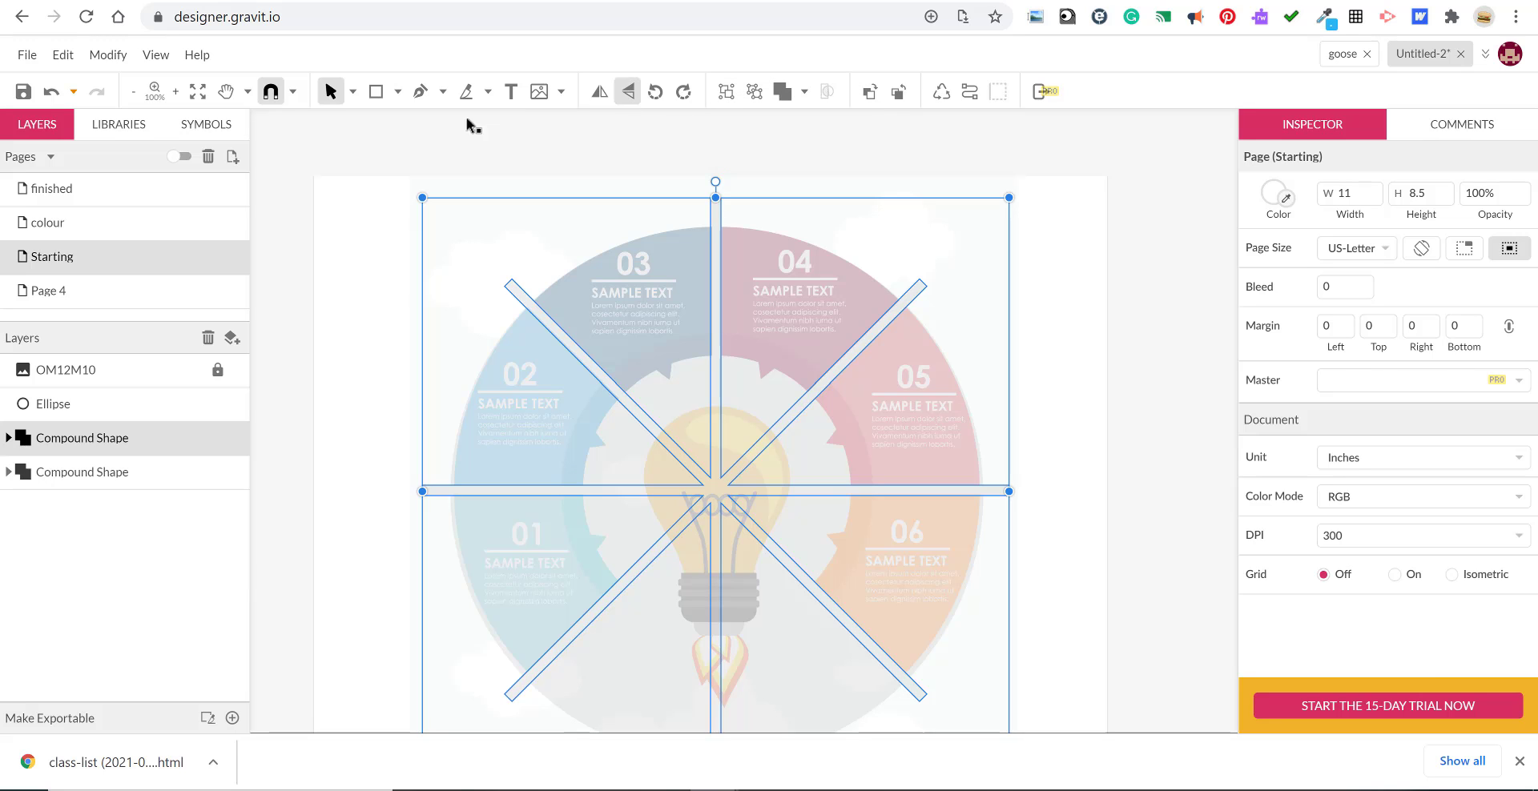
Subtract the united bars from the ring to split it into segments, and check the result with the reference image temporarily hidden.
{"action": "left_click", "coordinate": [152, 473], "text": "shift"}
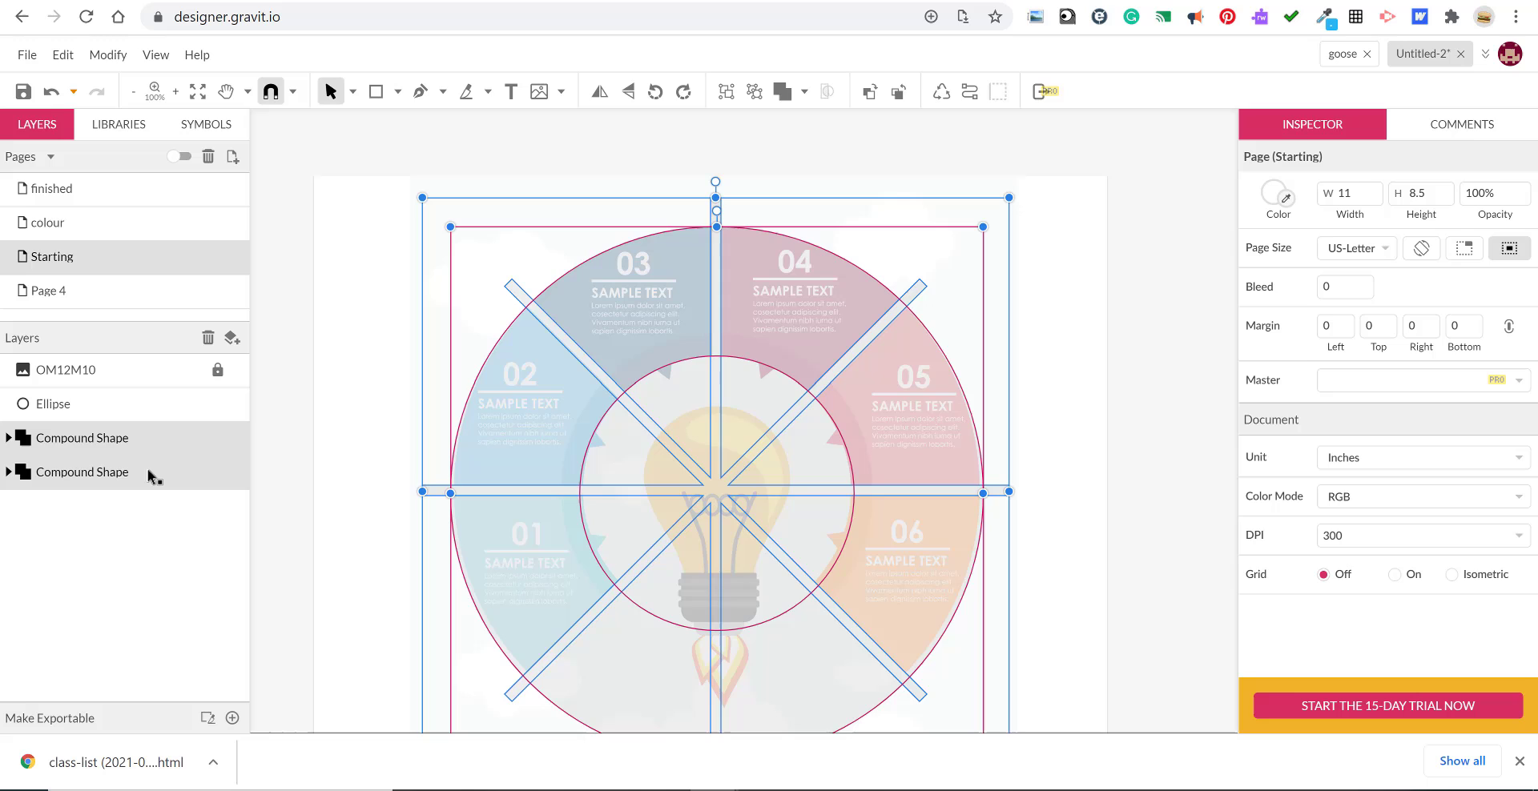
{"action": "left_click", "coordinate": [805, 92]}
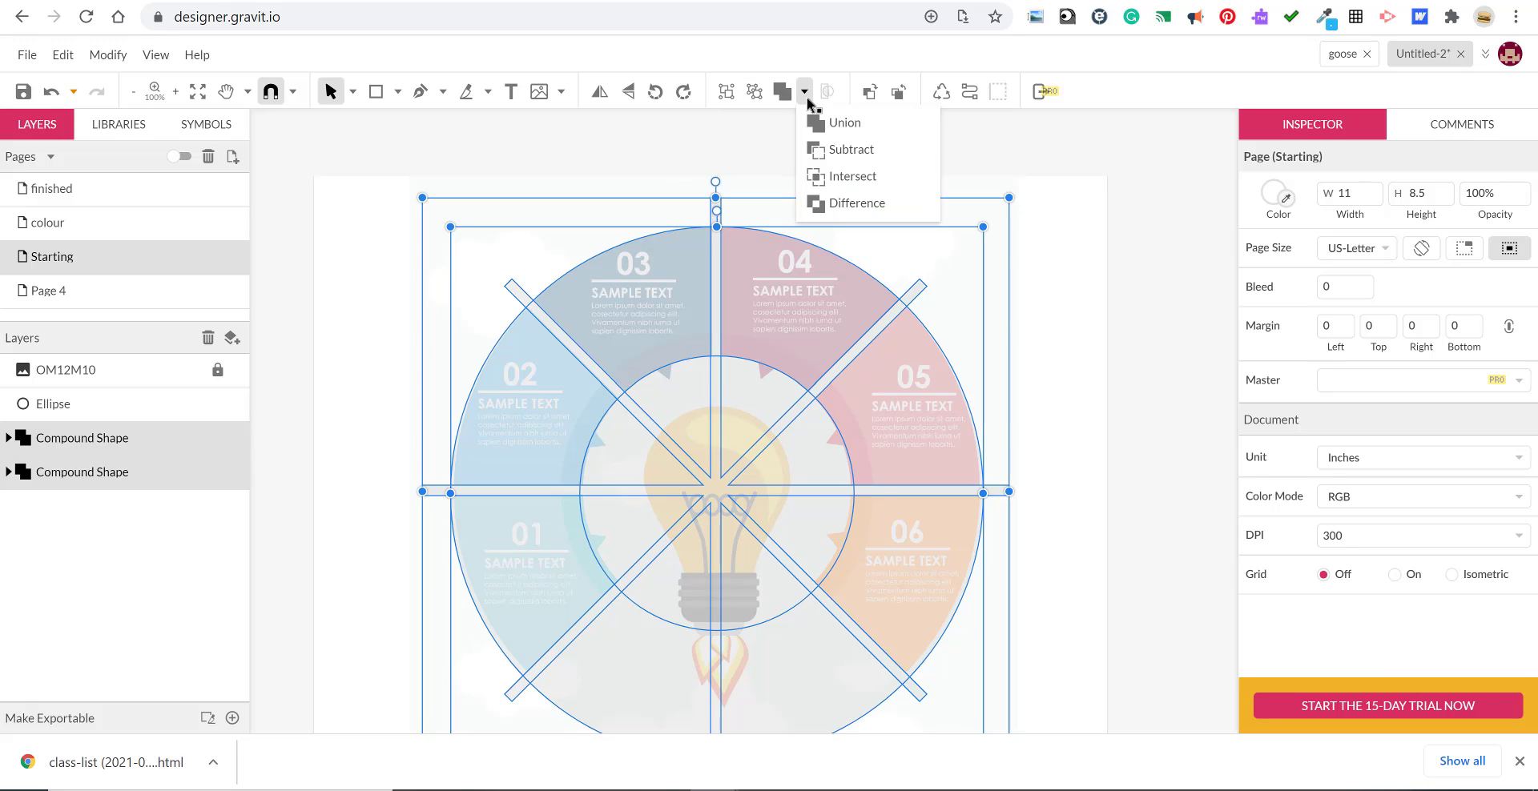
{"action": "left_click", "coordinate": [833, 150]}
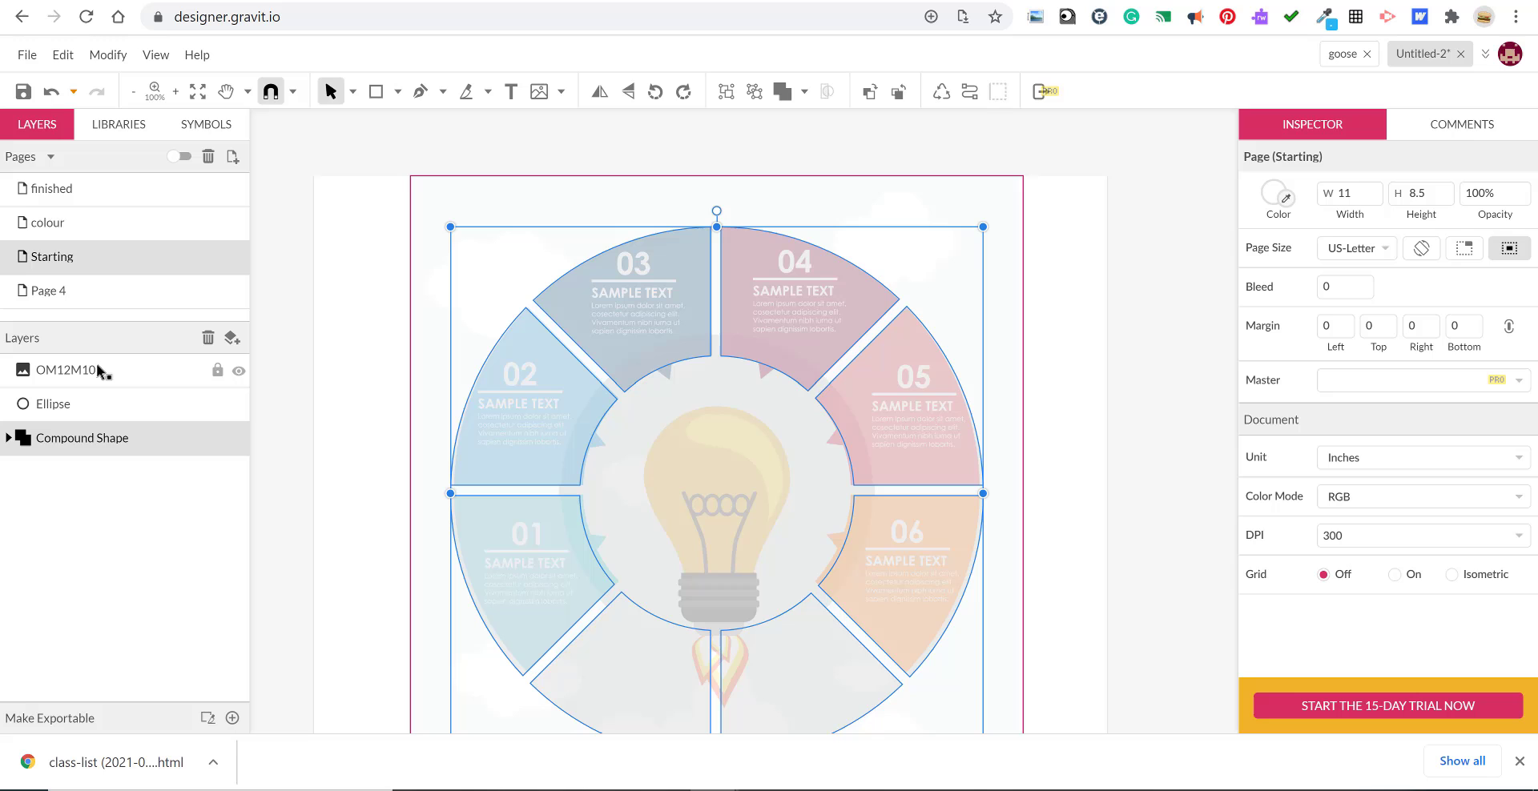
{"action": "left_click", "coordinate": [238, 371]}
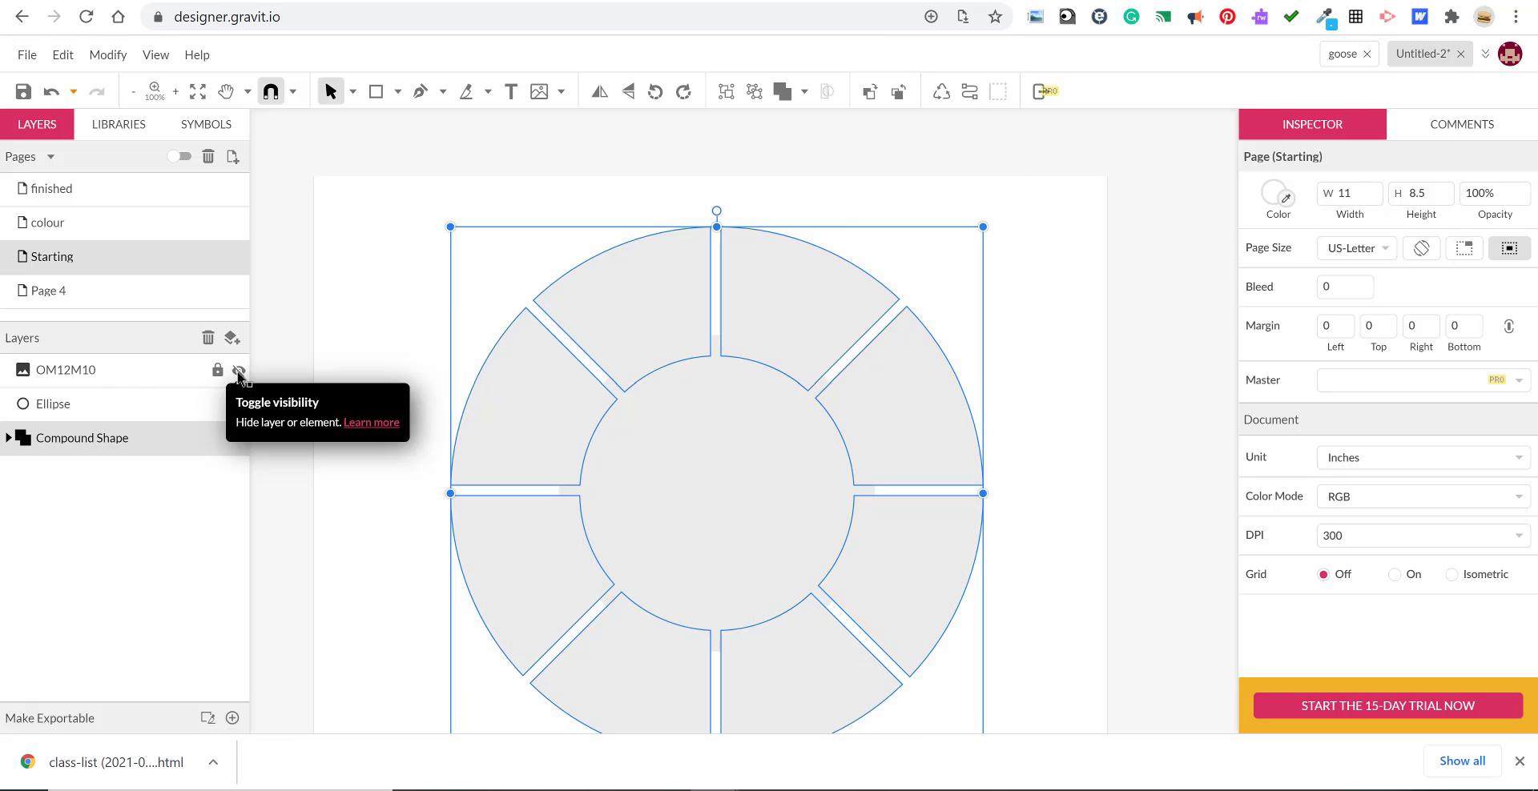
{"action": "left_click", "coordinate": [239, 370]}
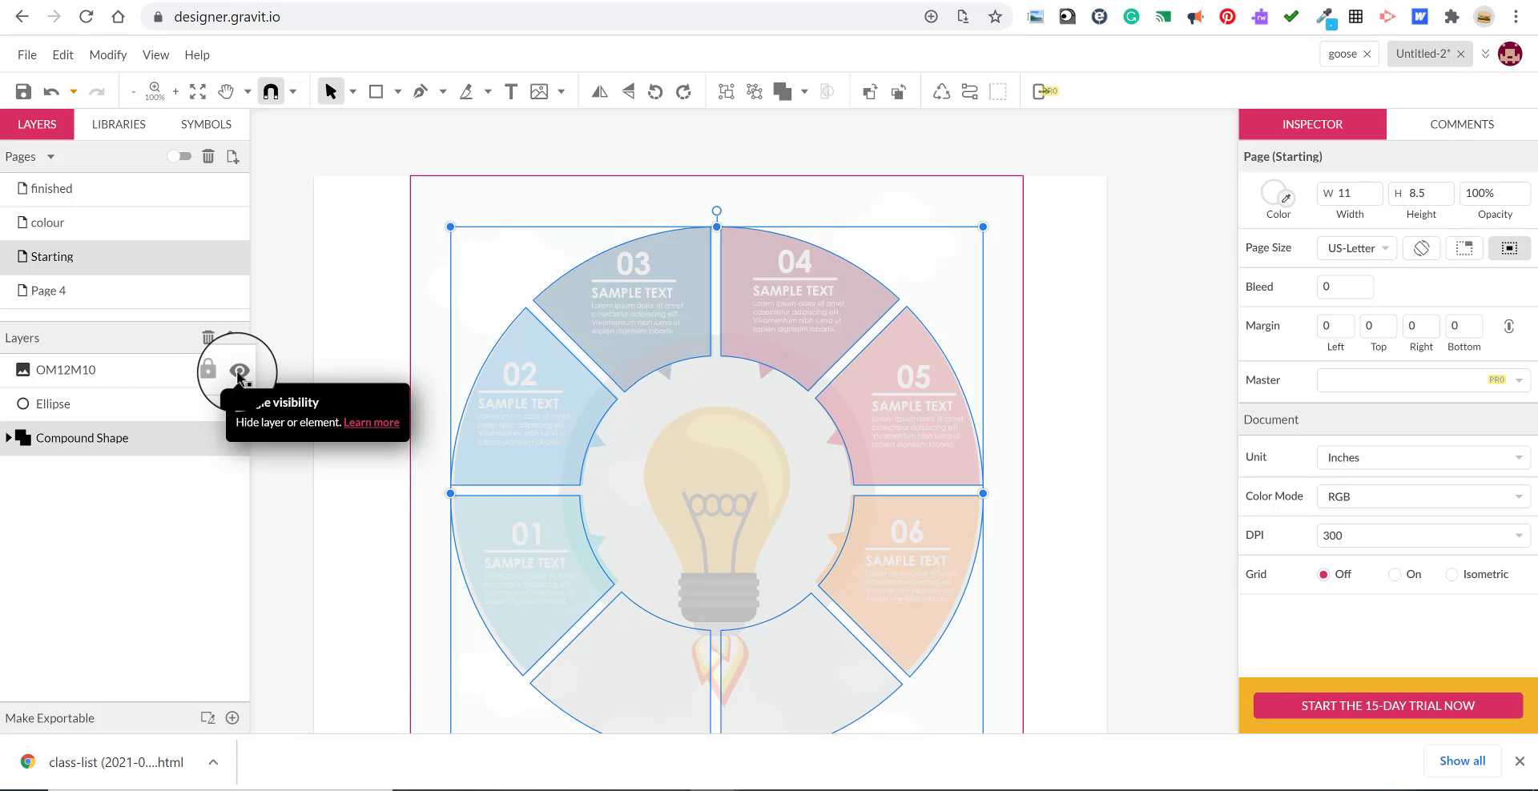
Duplicate the segmented ring and intersect the copy with the inner ellipse to form a thin inner segmented band.
{"action": "left_click", "coordinate": [95, 408]}
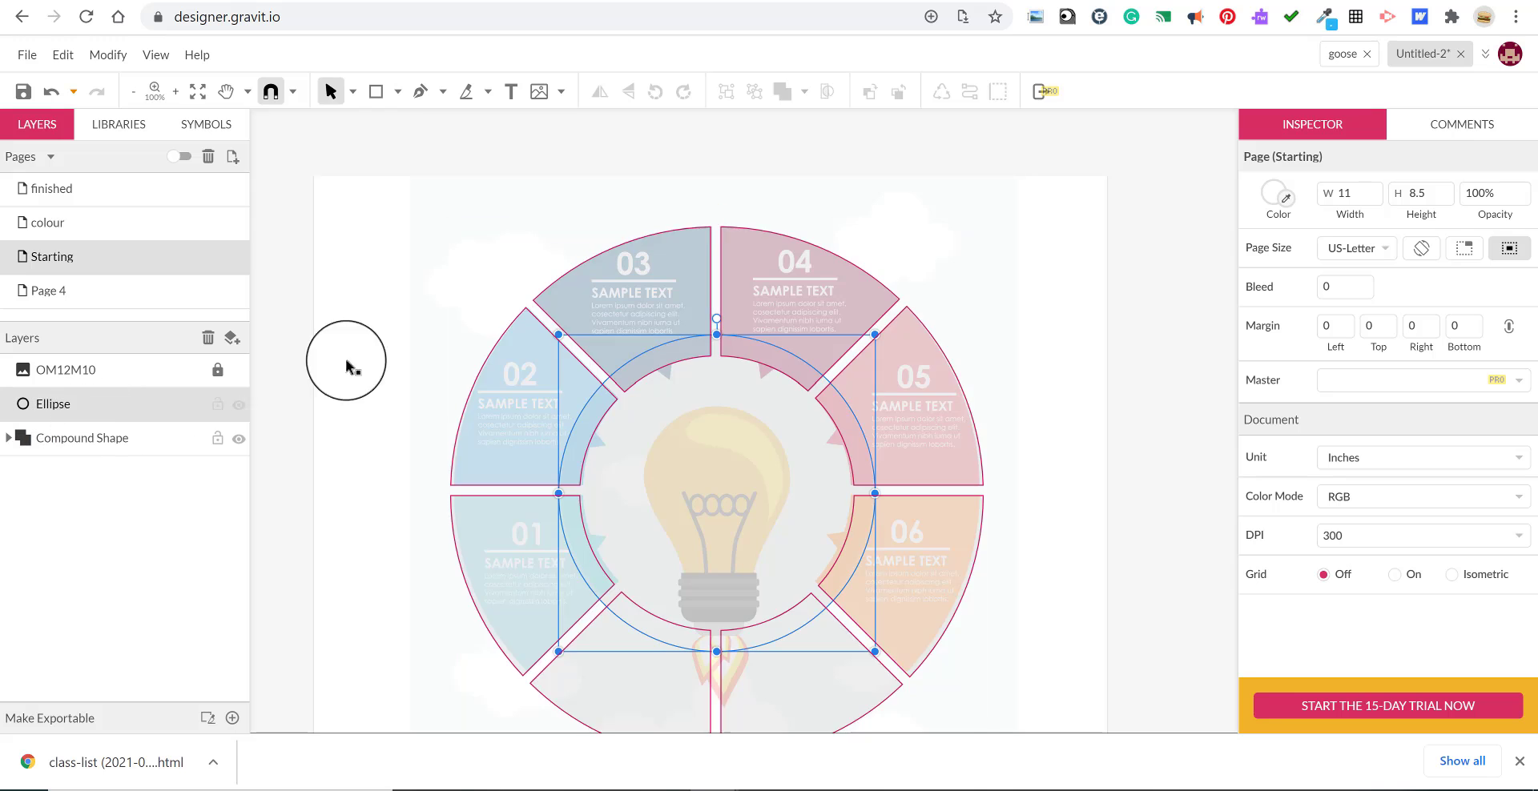
{"action": "left_click", "coordinate": [121, 441]}
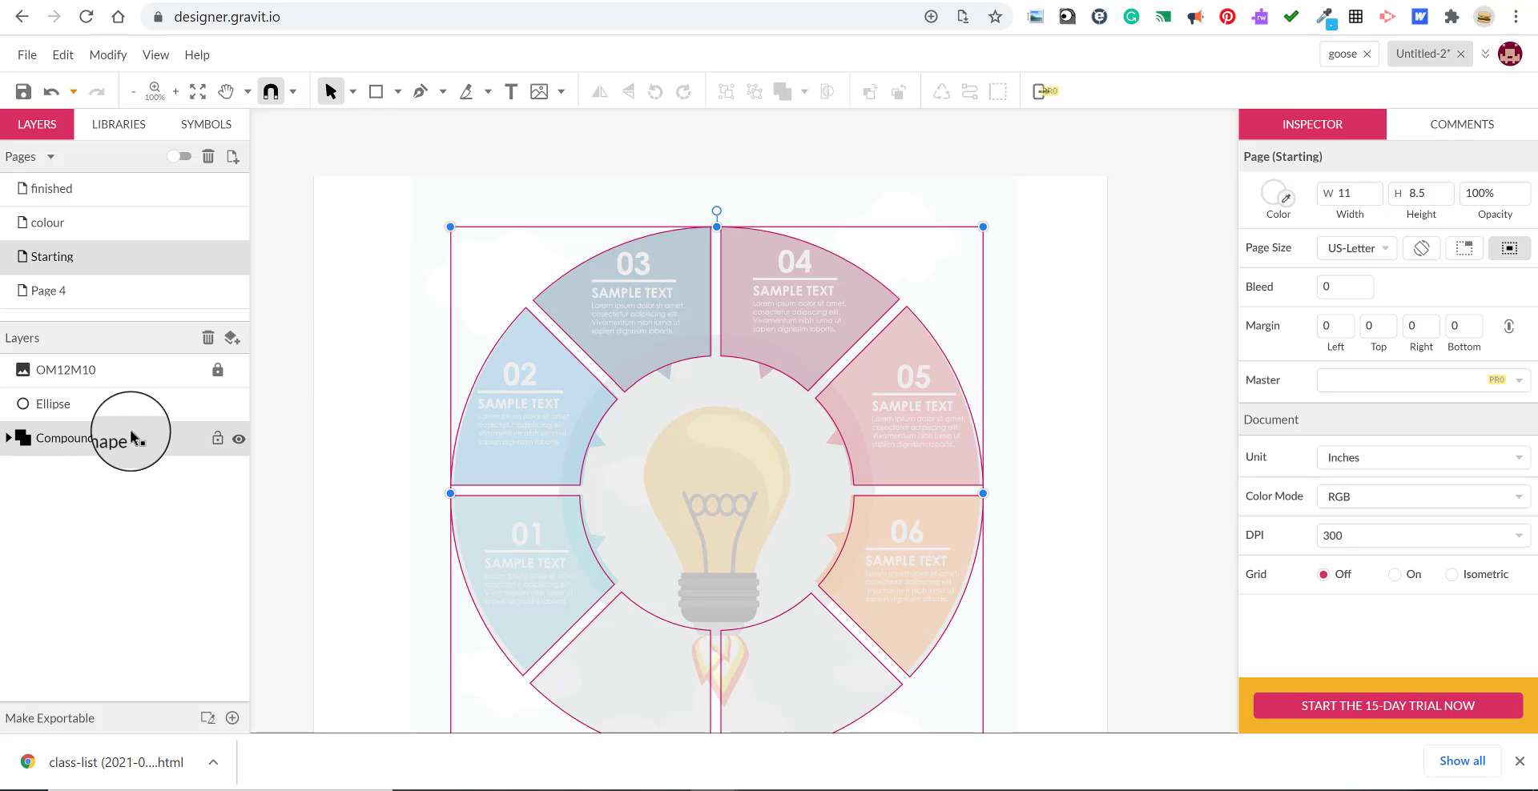
{"action": "key", "text": "ctrl+z"}
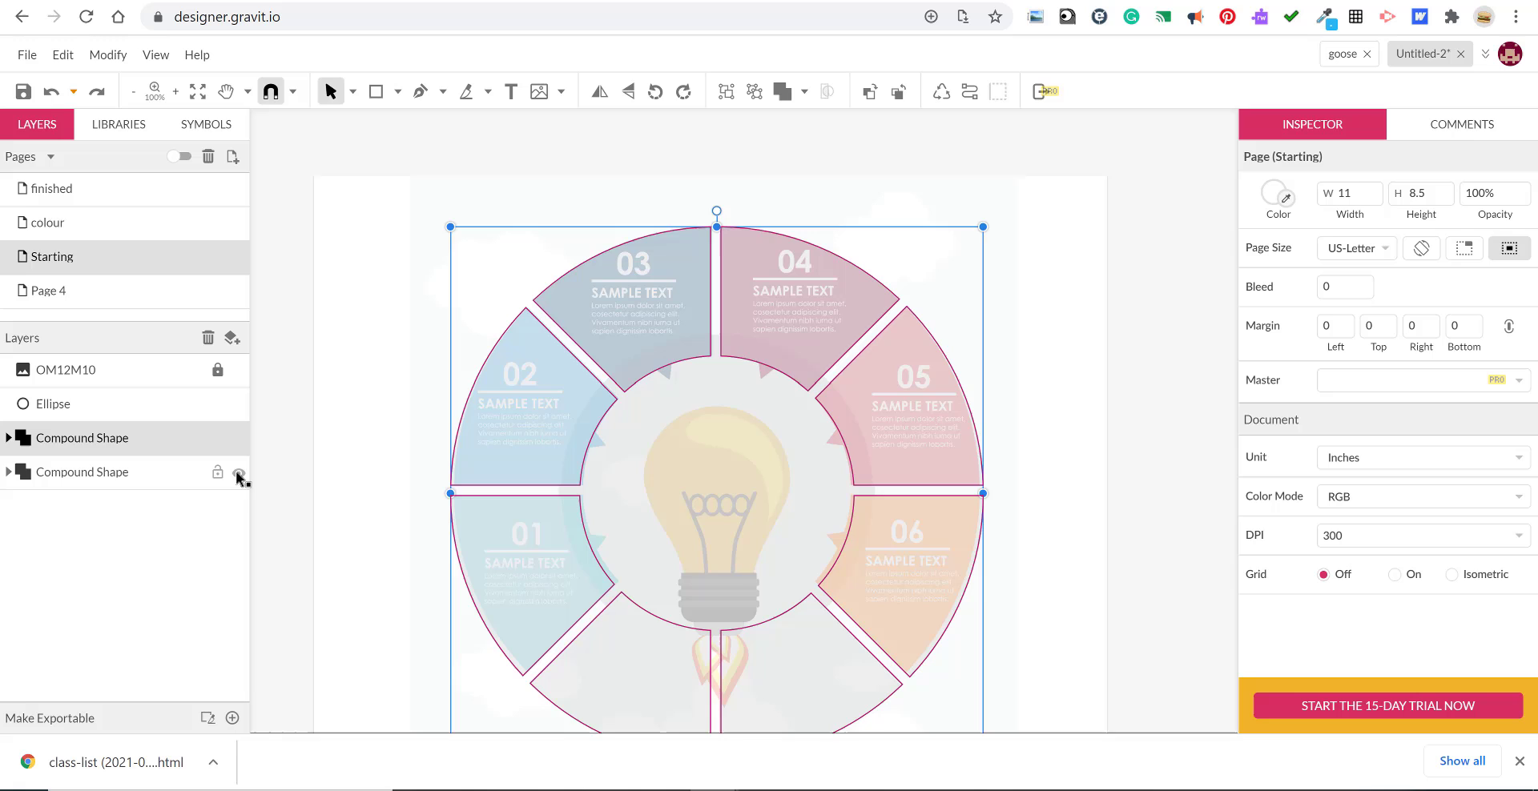
{"action": "left_click", "coordinate": [138, 406], "text": "shift"}
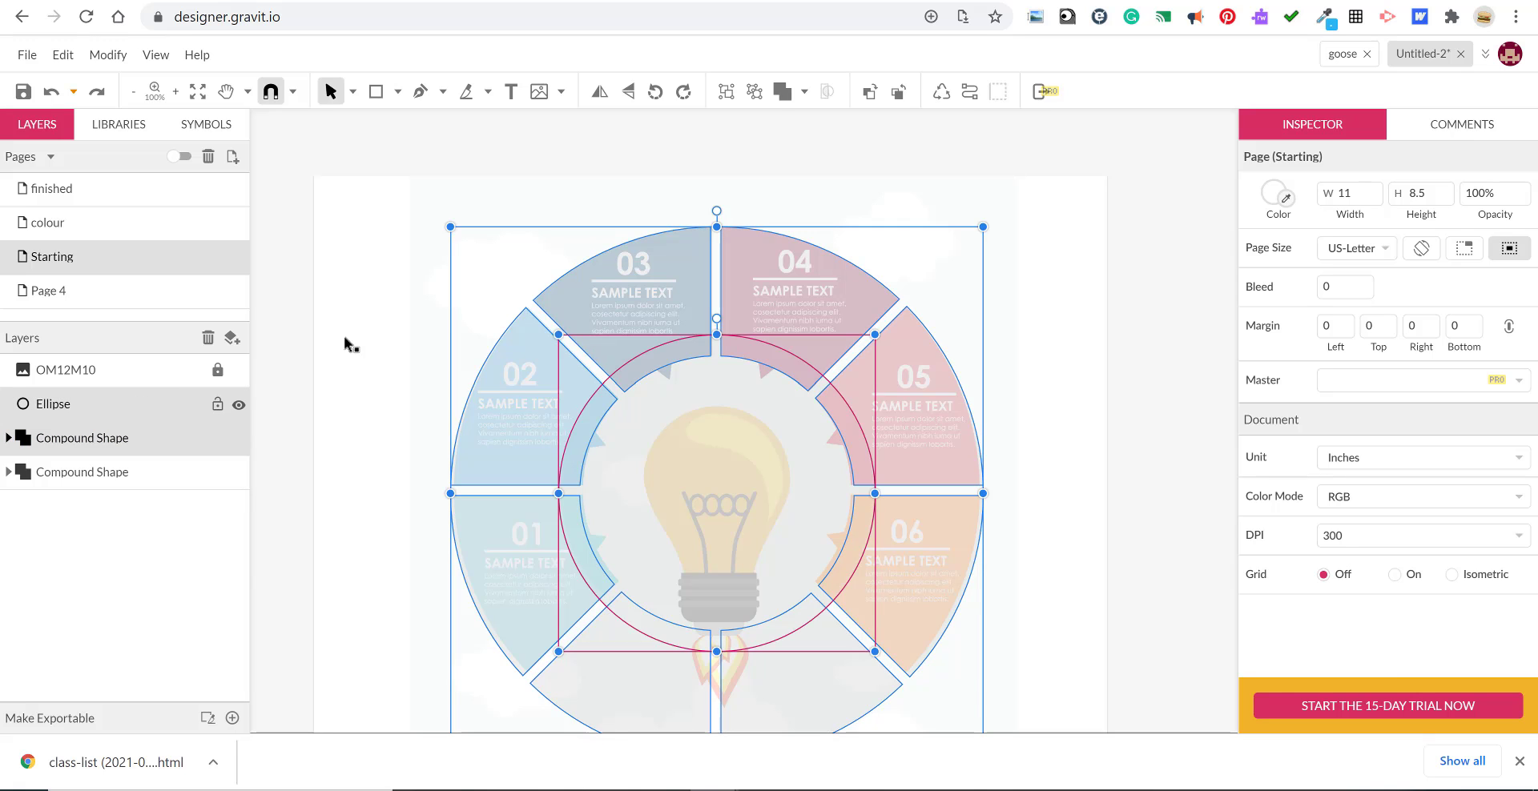
{"action": "left_click", "coordinate": [805, 92]}
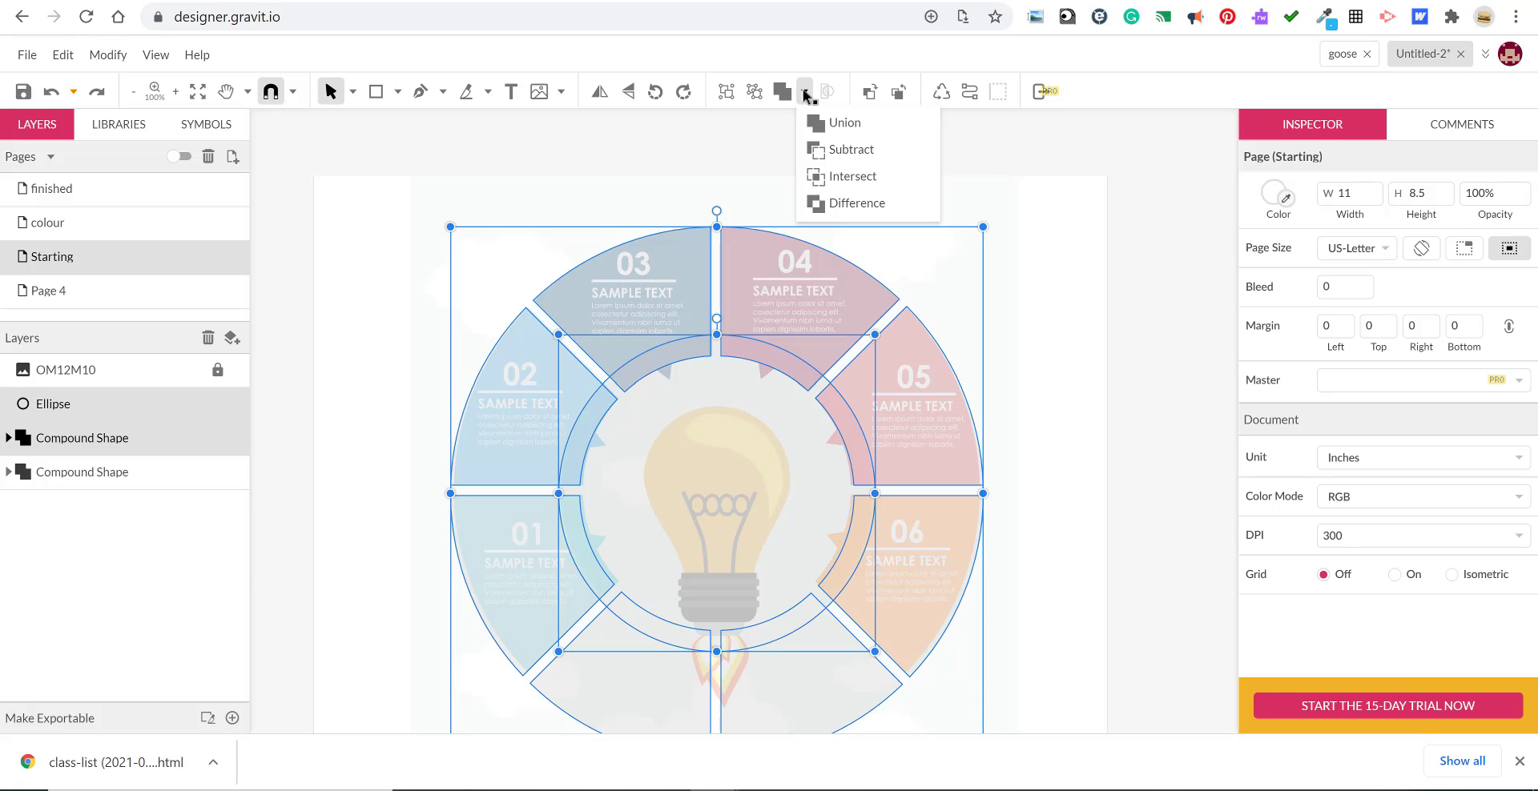
{"action": "left_click", "coordinate": [839, 178]}
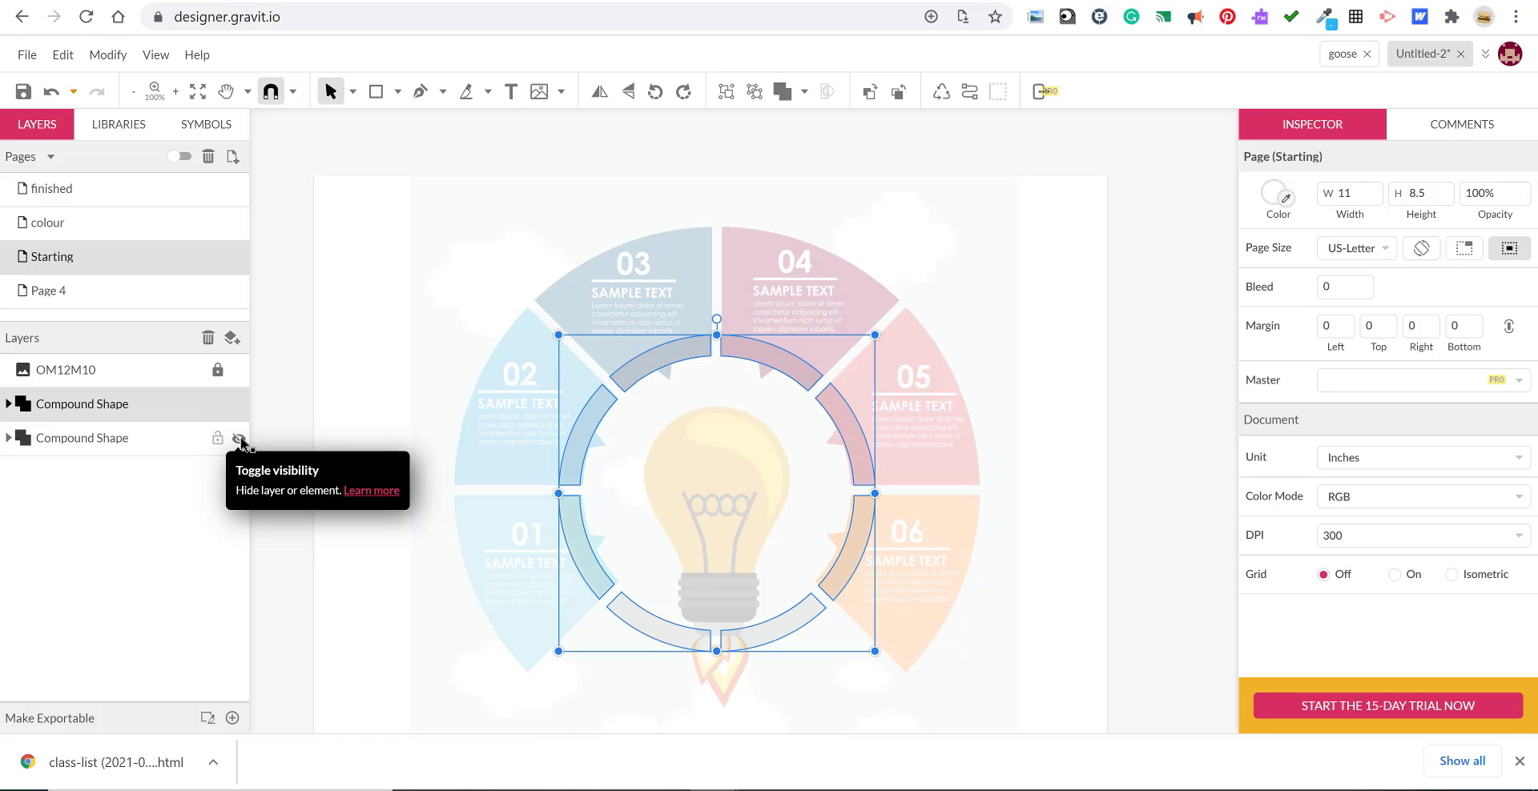
Hide the reference image and fill the outer segmented ring with red.
{"action": "left_click", "coordinate": [238, 439]}
{"action": "left_click", "coordinate": [238, 370]}
{"action": "left_click", "coordinate": [1034, 290]}
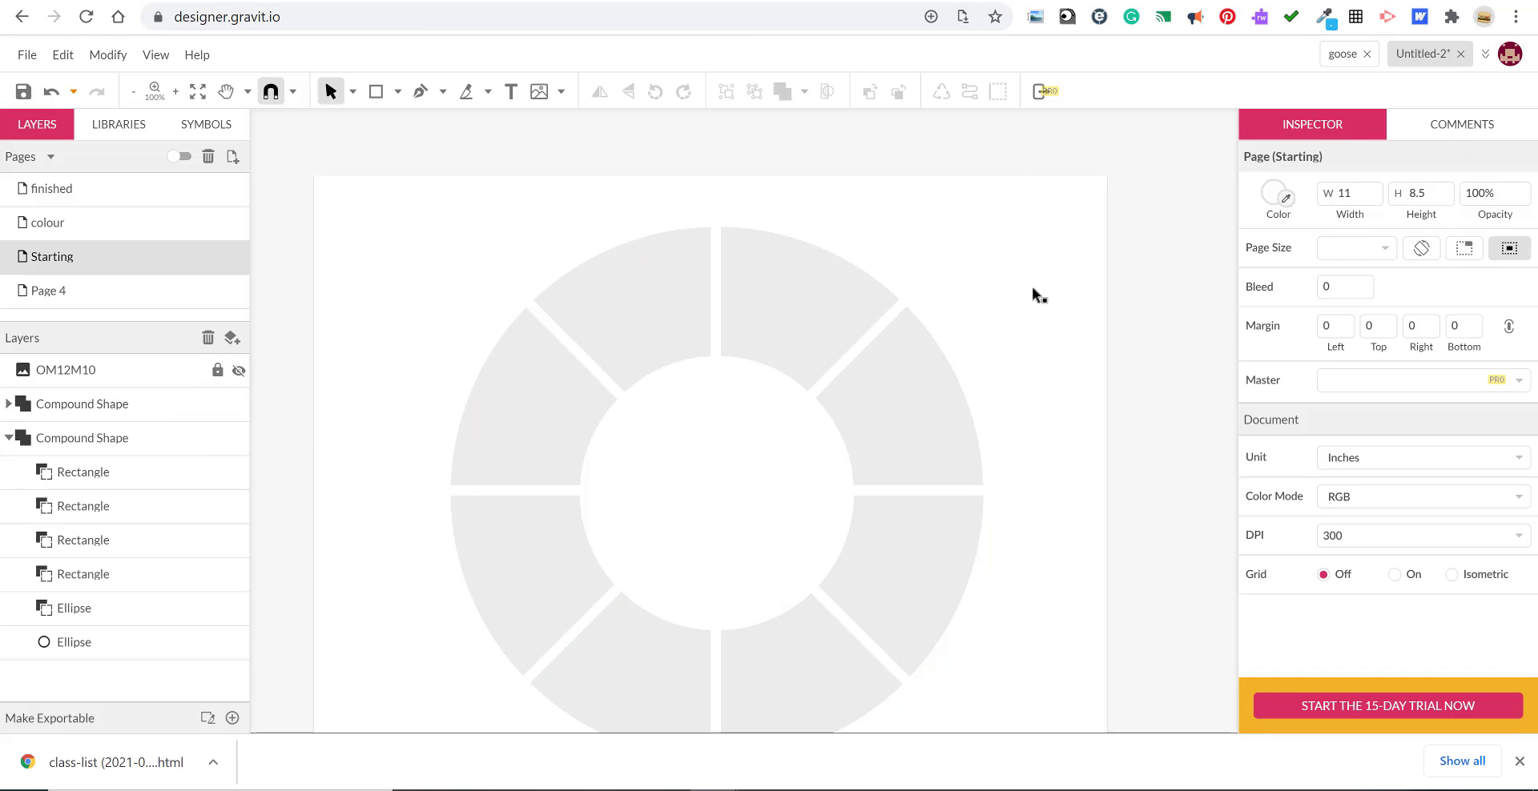
{"action": "left_click", "coordinate": [948, 379]}
{"action": "left_click", "coordinate": [1267, 620]}
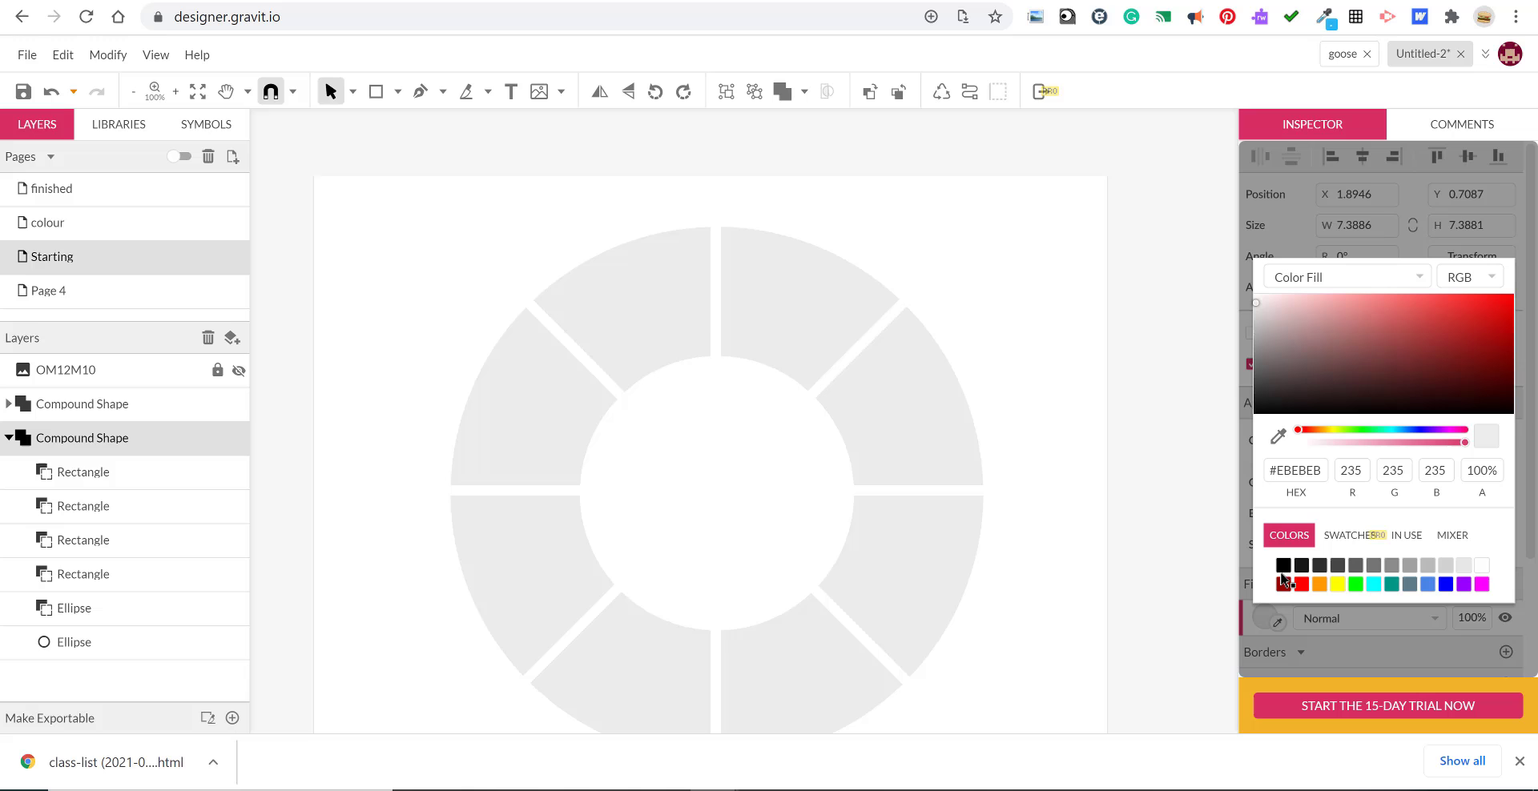
{"action": "left_click", "coordinate": [1301, 585]}
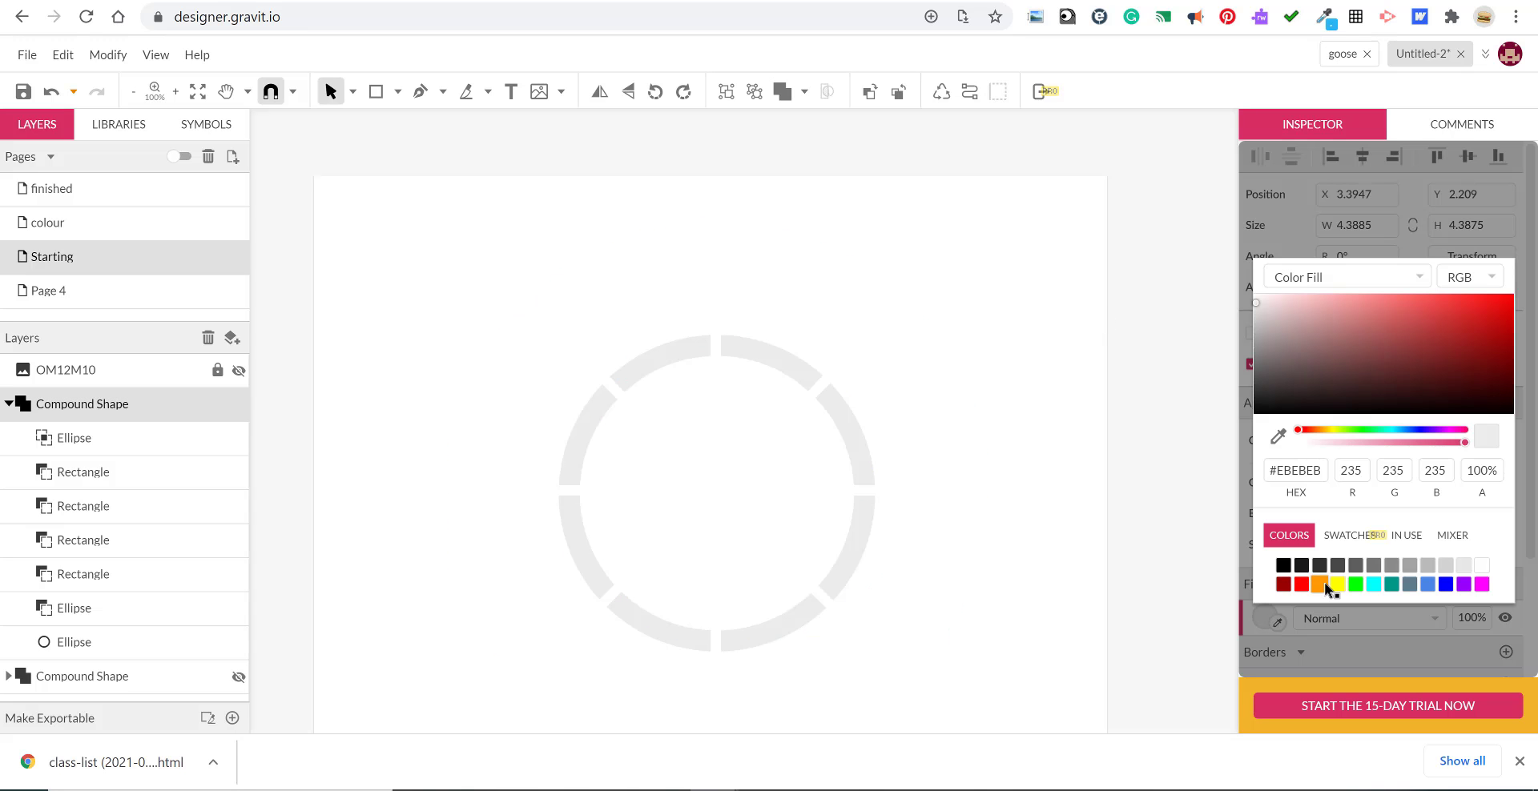
Fill the thin inner band with orange, and make the outer ring and the reference image visible again.
{"action": "left_click", "coordinate": [1320, 584]}
{"action": "left_click", "coordinate": [9, 405]}
{"action": "left_click", "coordinate": [238, 438]}
{"action": "left_click", "coordinate": [512, 264]}
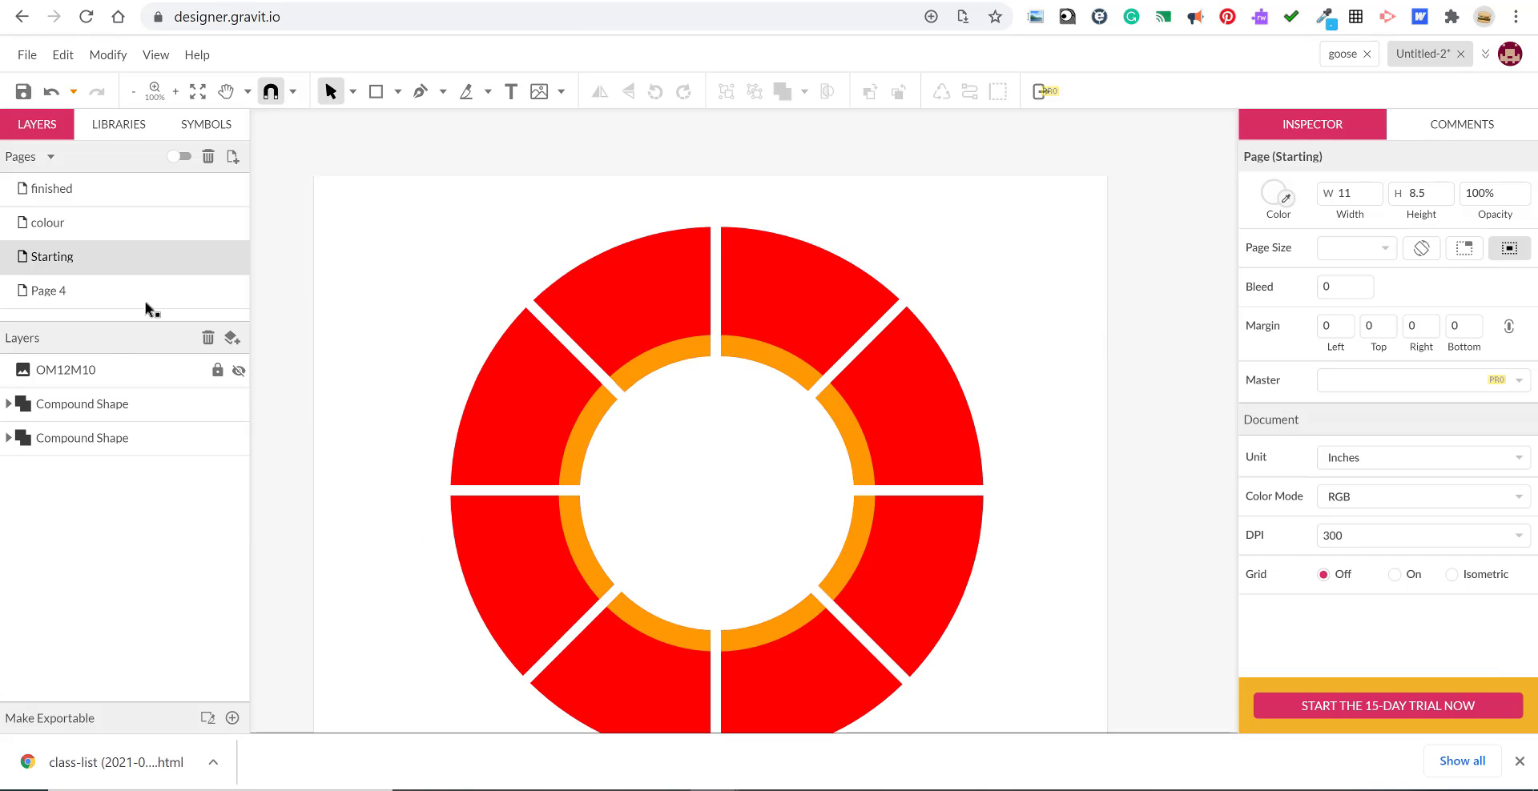
{"action": "left_click", "coordinate": [239, 370]}
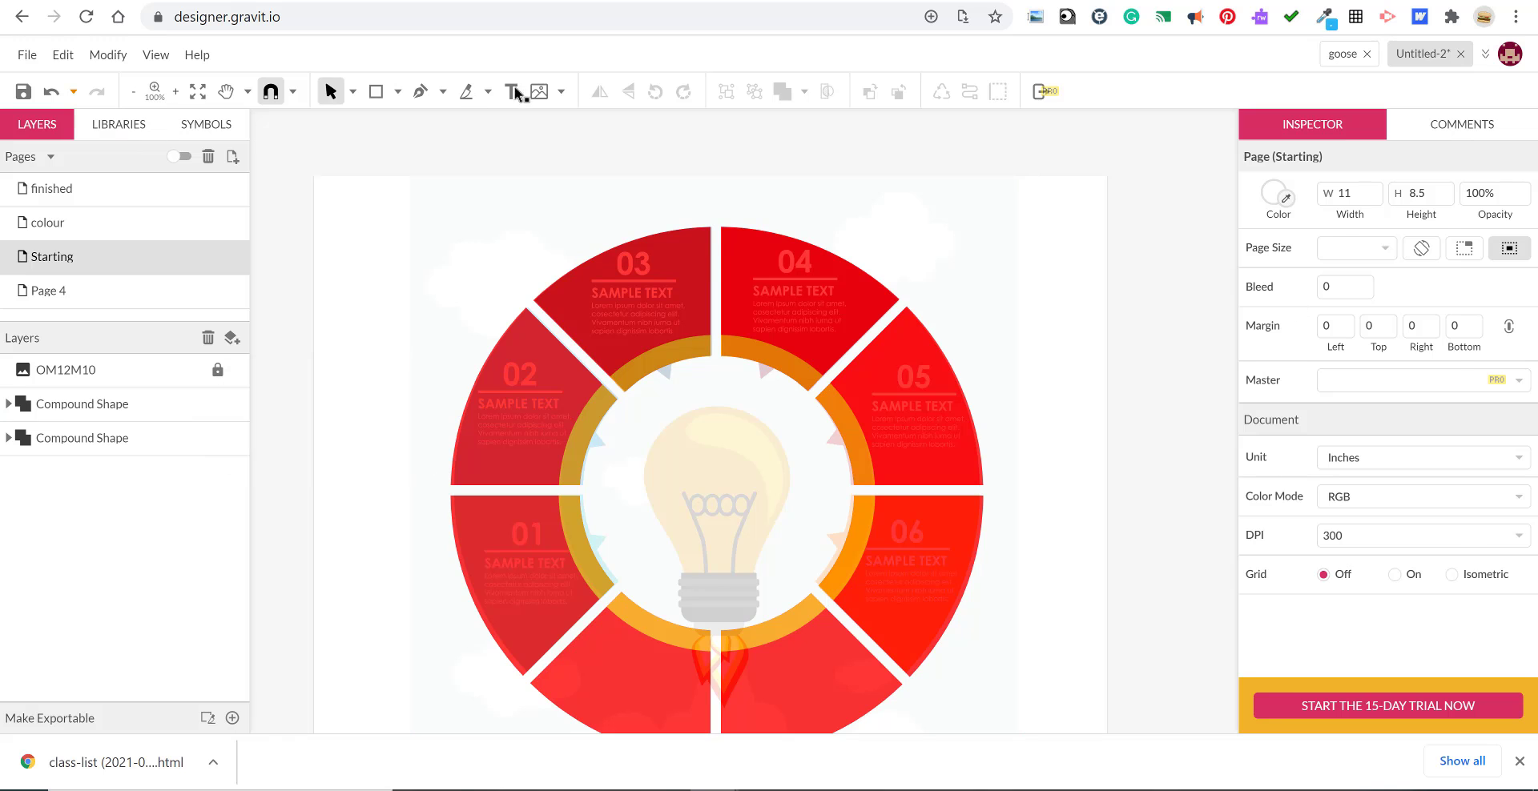
Add a text box reading "04" over the reference number in the segment just right of the vertical gap.
{"action": "left_click", "coordinate": [512, 92]}
{"action": "scroll", "coordinate": [779, 299], "scroll_direction": "up", "scroll_amount": 2}
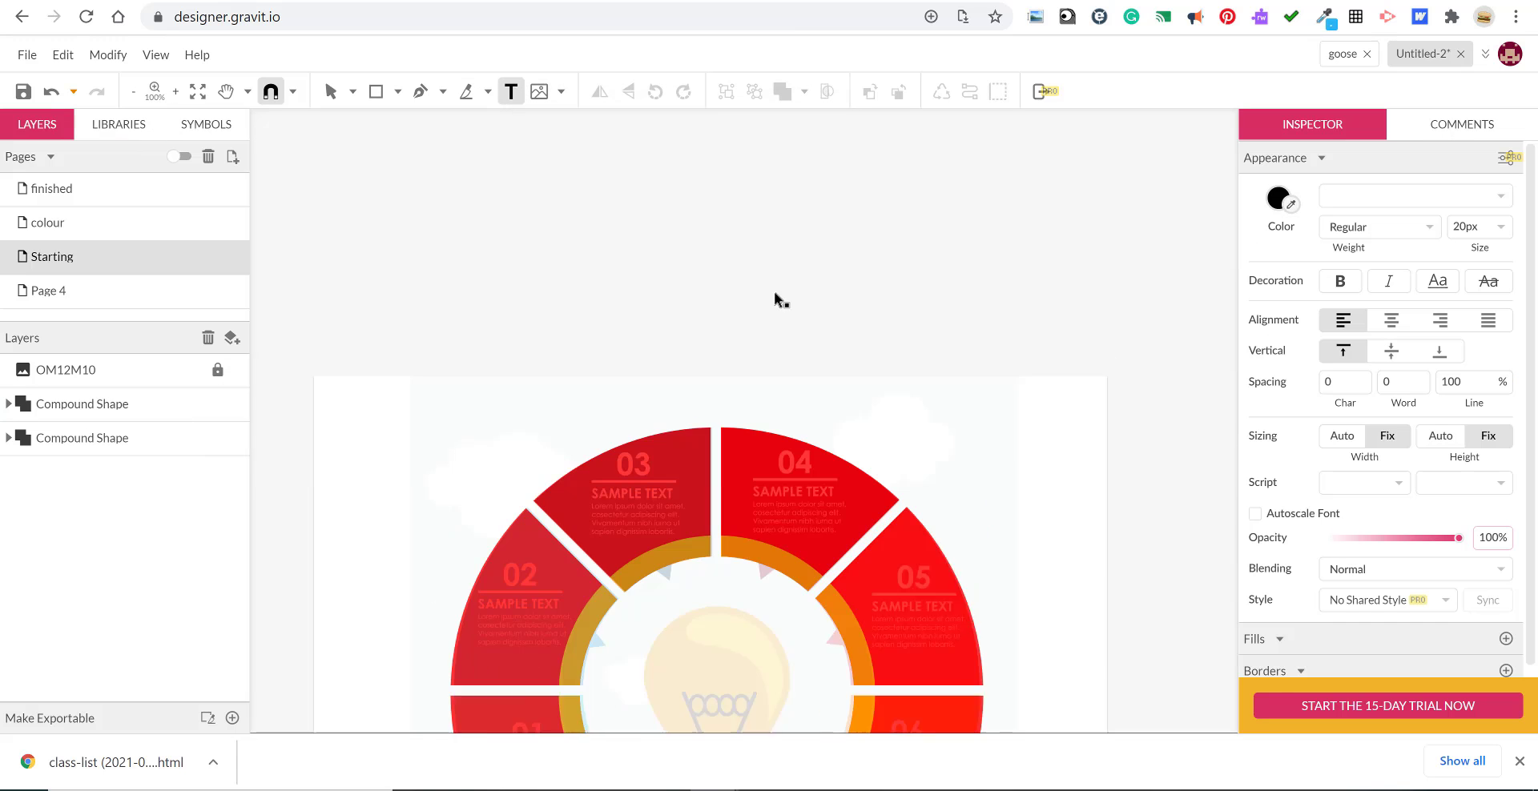
{"action": "scroll", "coordinate": [793, 392], "scroll_direction": "up", "scroll_amount": 4, "text": "ctrl"}
{"action": "left_click_drag", "start_coordinate": [745, 262], "coordinate": [891, 367]}
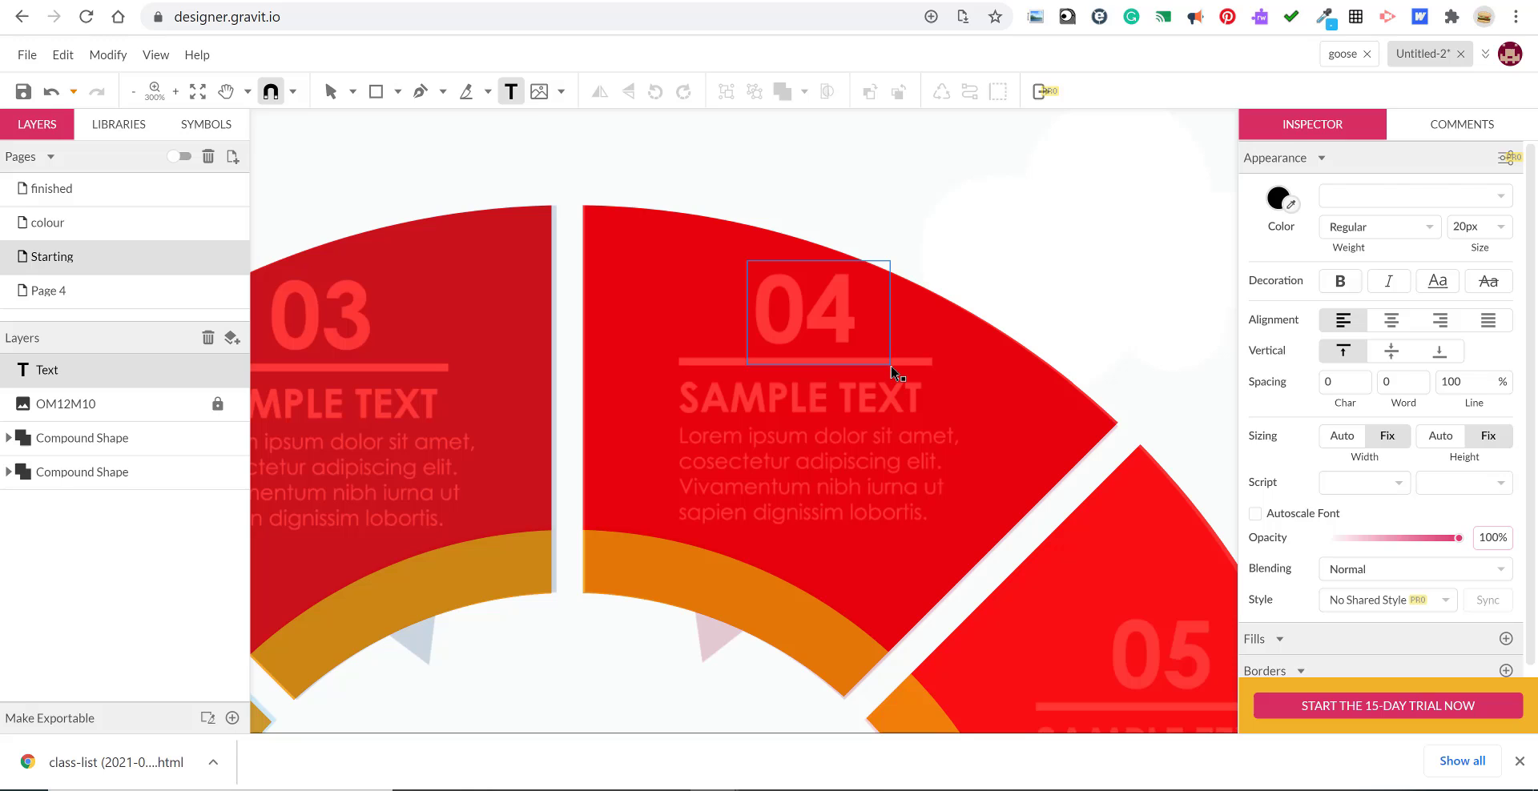
{"action": "type", "text": "Your"}
{"action": "key", "text": "Escape"}
{"action": "type", "text": "04"}
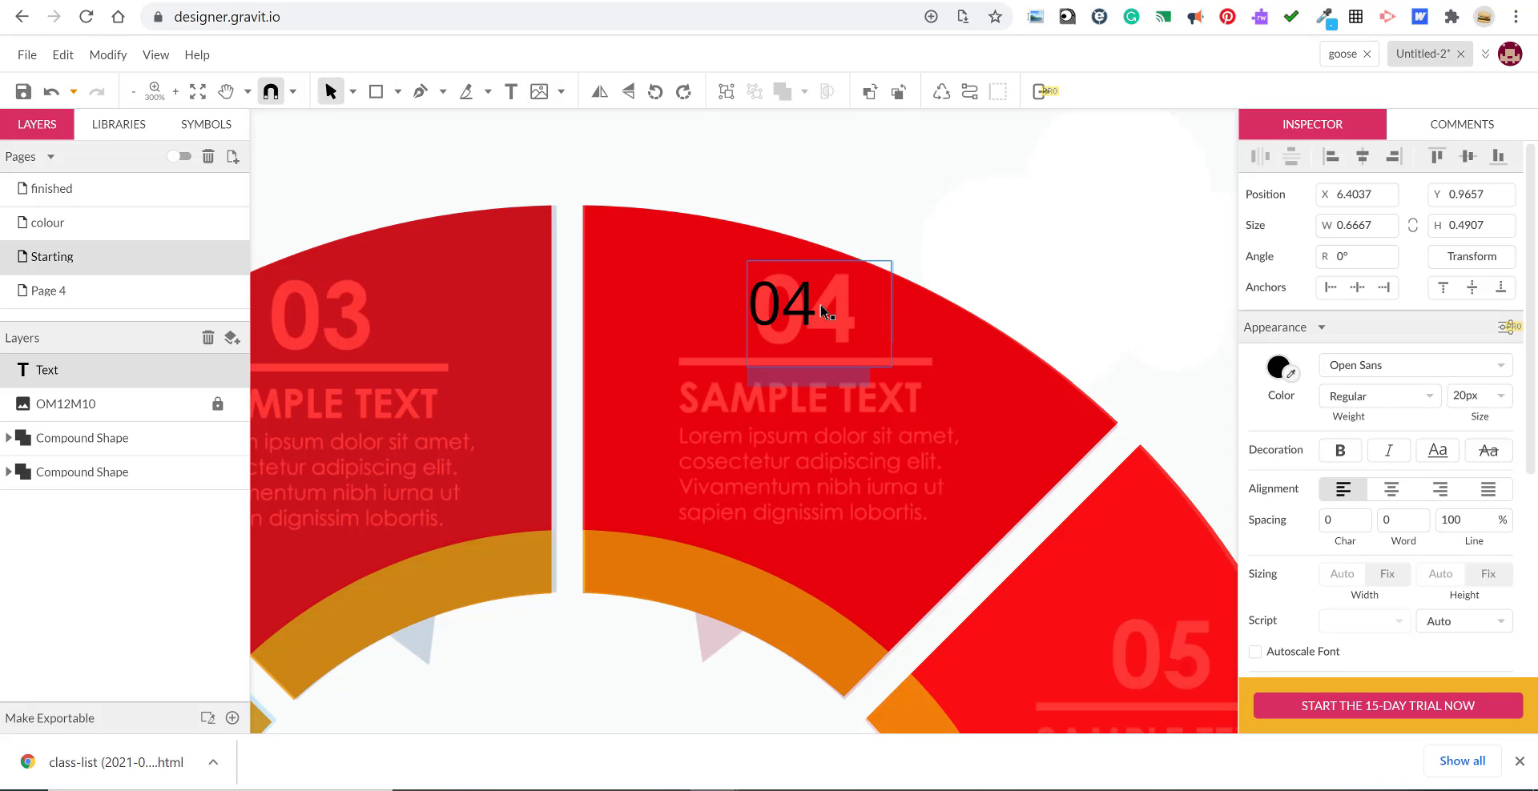
Format the "04" text in Open Sans Extra-Bold at 34px.
{"action": "left_click_drag", "start_coordinate": [820, 305], "coordinate": [748, 302]}
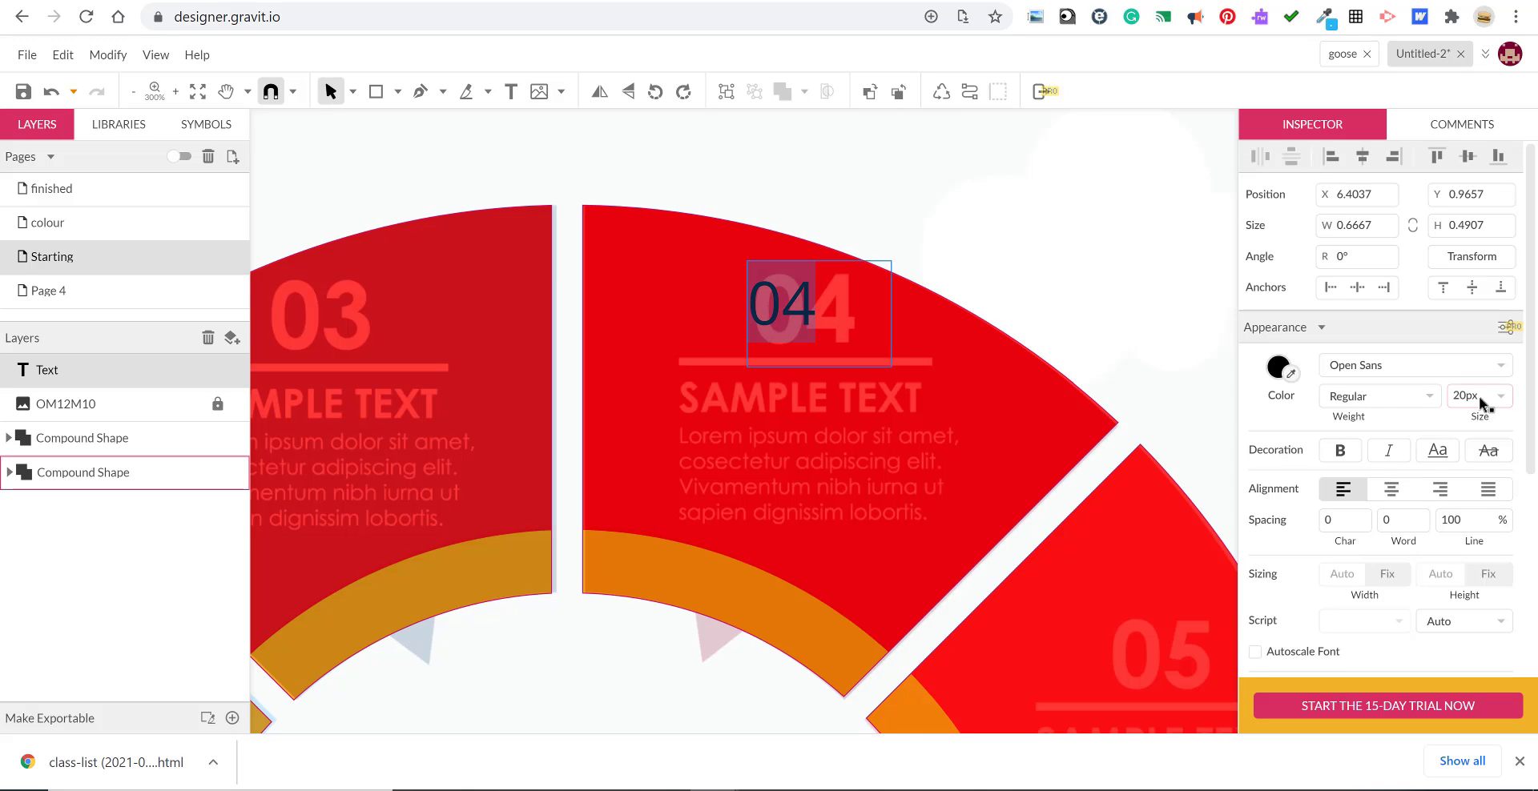
{"action": "left_click", "coordinate": [1405, 392]}
{"action": "left_click", "coordinate": [1384, 680]}
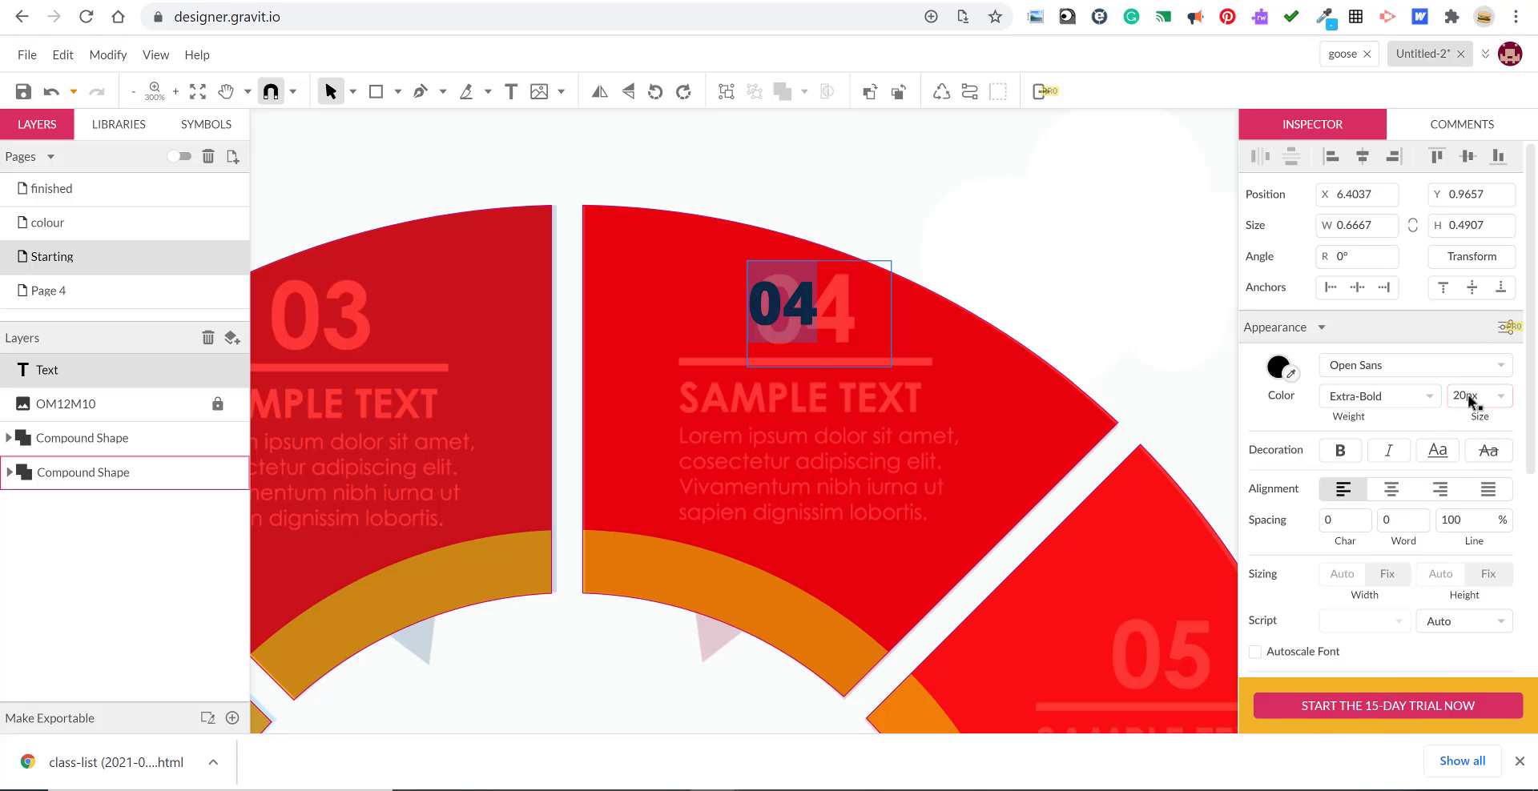
{"action": "mouse_move", "coordinate": [1468, 395]}
{"action": "left_mouse_down"}
{"action": "mouse_move", "coordinate": [1468, 415]}
{"action": "mouse_move", "coordinate": [1469, 383]}
{"action": "left_mouse_up"}
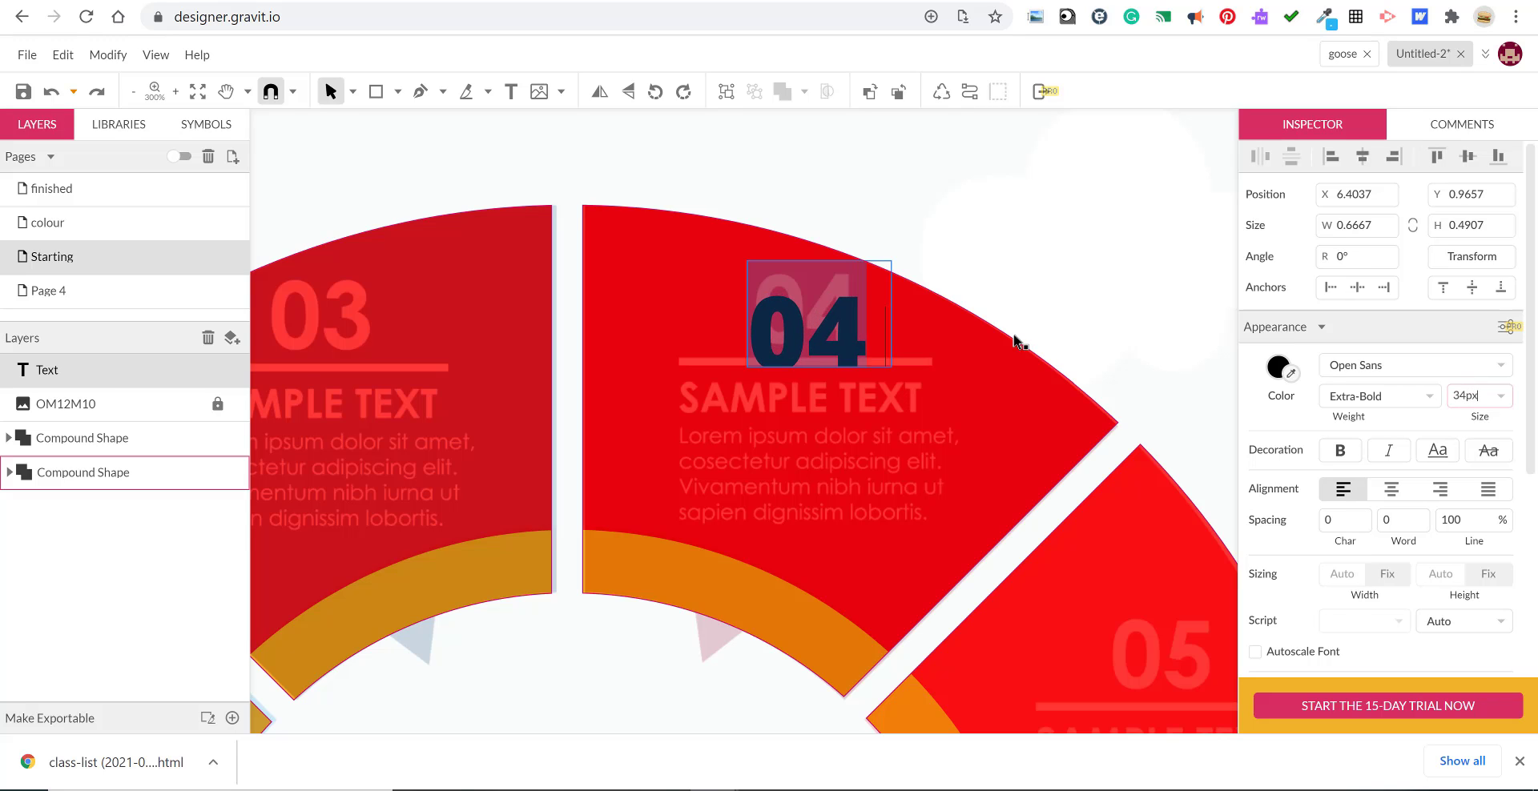
Enlarge the "04" text box to about 0.67 in high and align the number with the reference number.
{"action": "left_click", "coordinate": [833, 343]}
{"action": "left_click", "coordinate": [329, 90]}
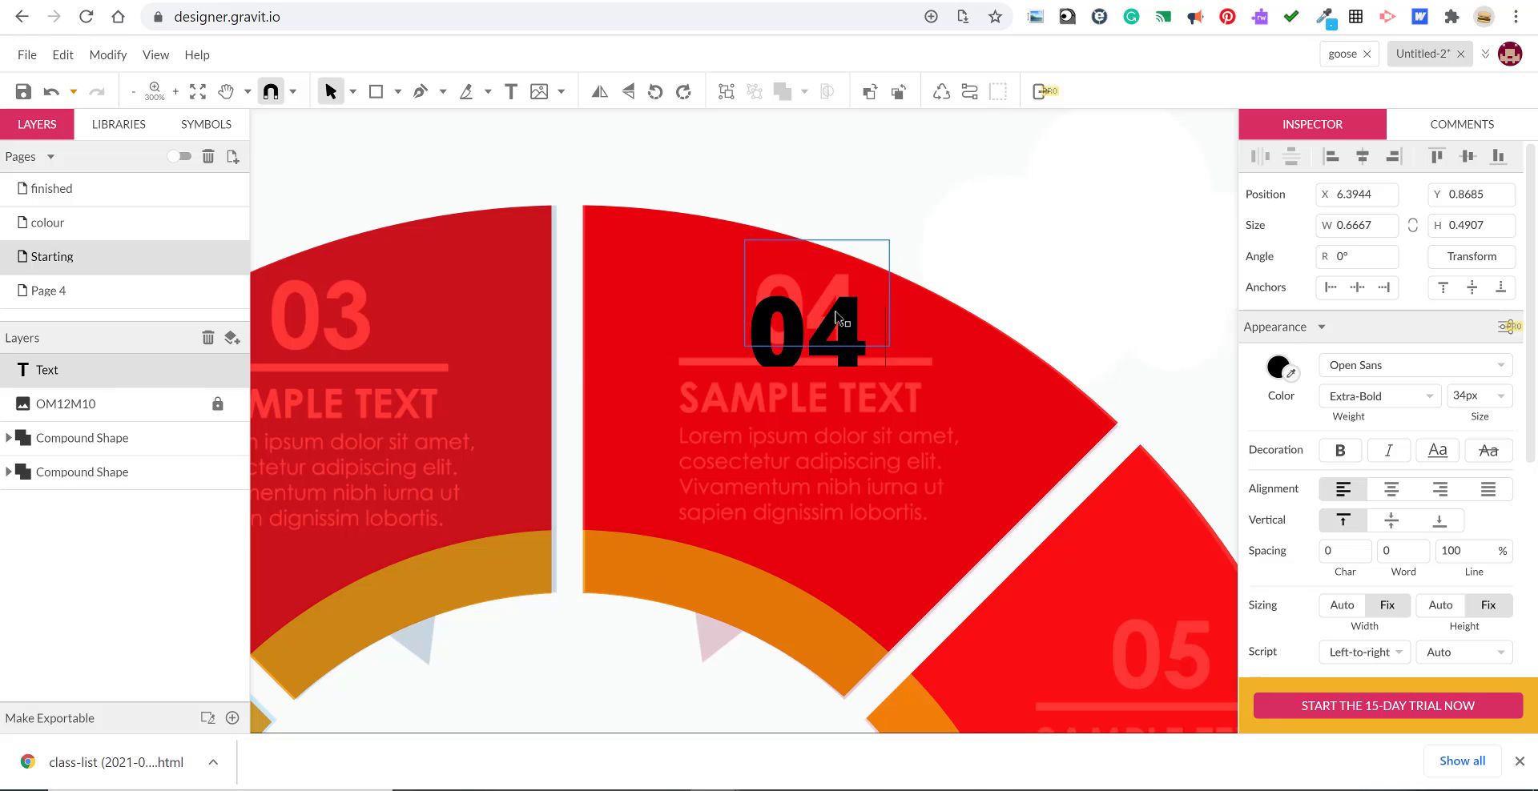
{"action": "mouse_move", "coordinate": [828, 367]}
{"action": "left_mouse_down"}
{"action": "mouse_move", "coordinate": [825, 346]}
{"action": "mouse_move", "coordinate": [816, 384]}
{"action": "left_mouse_up"}
{"action": "left_click_drag", "start_coordinate": [829, 316], "coordinate": [829, 309]}
{"action": "key", "text": "Escape"}
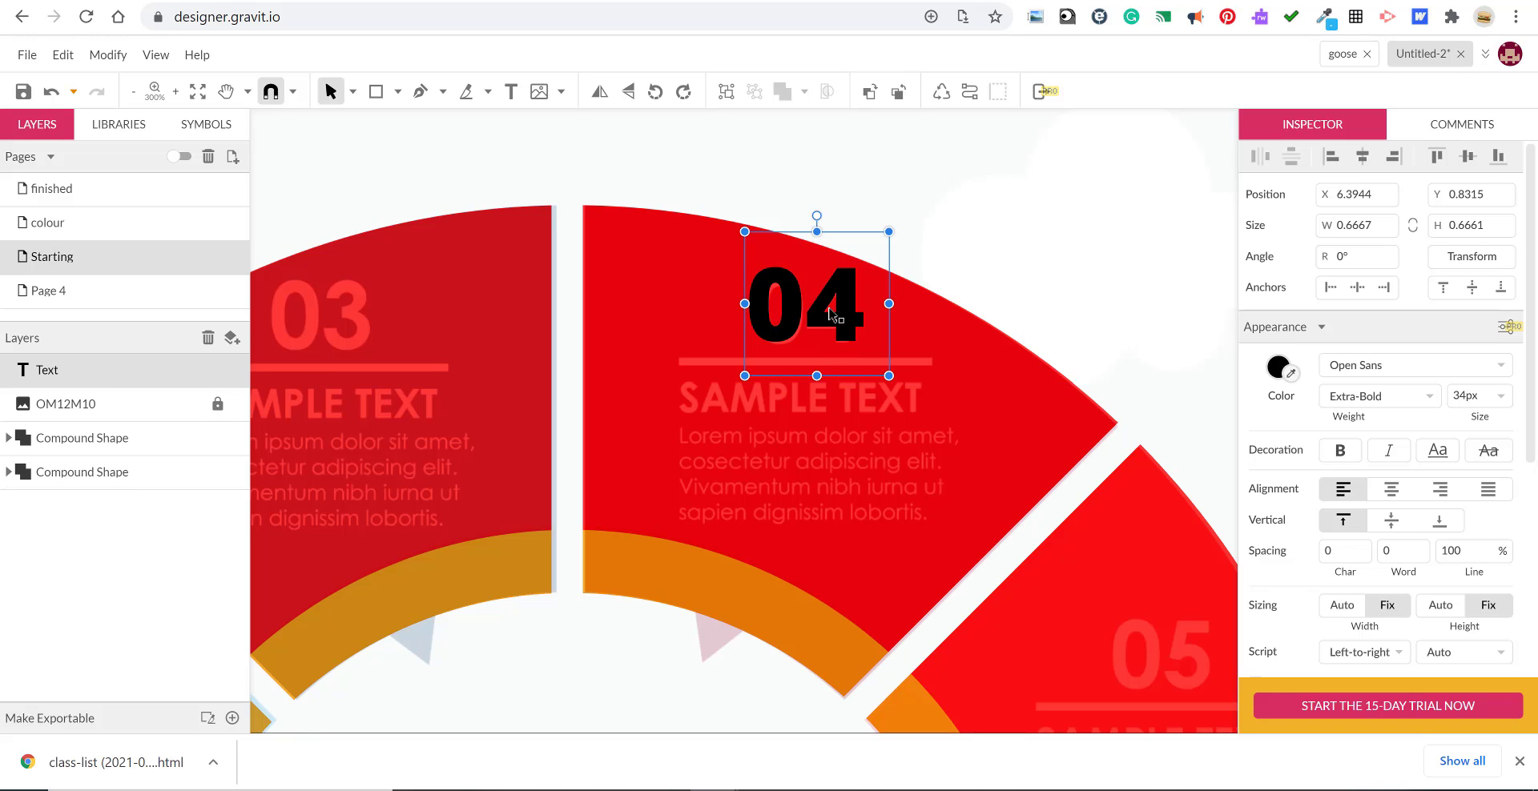
{"action": "left_click", "coordinate": [963, 252]}
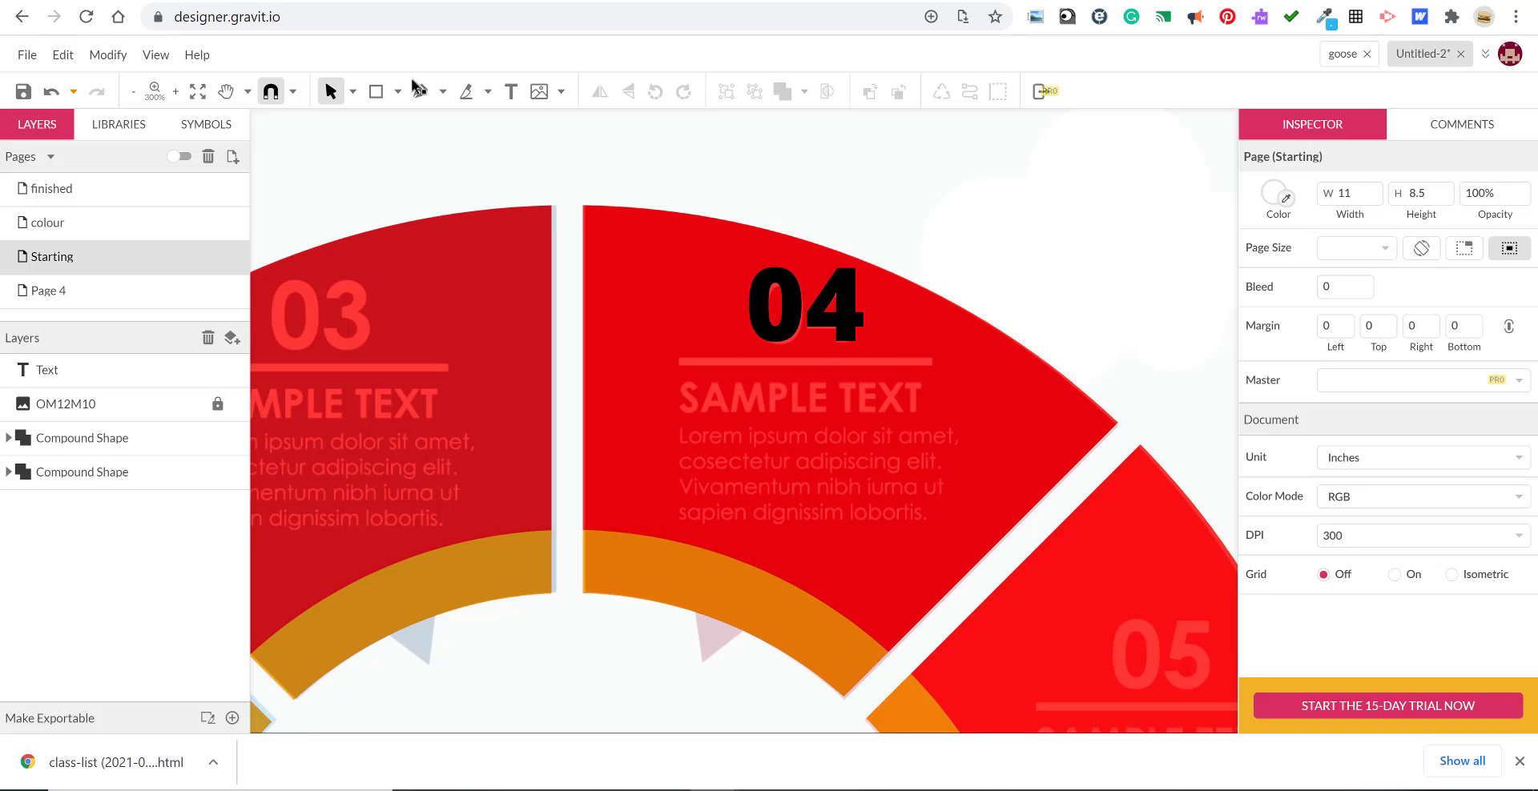
{"action": "left_click", "coordinate": [829, 314]}
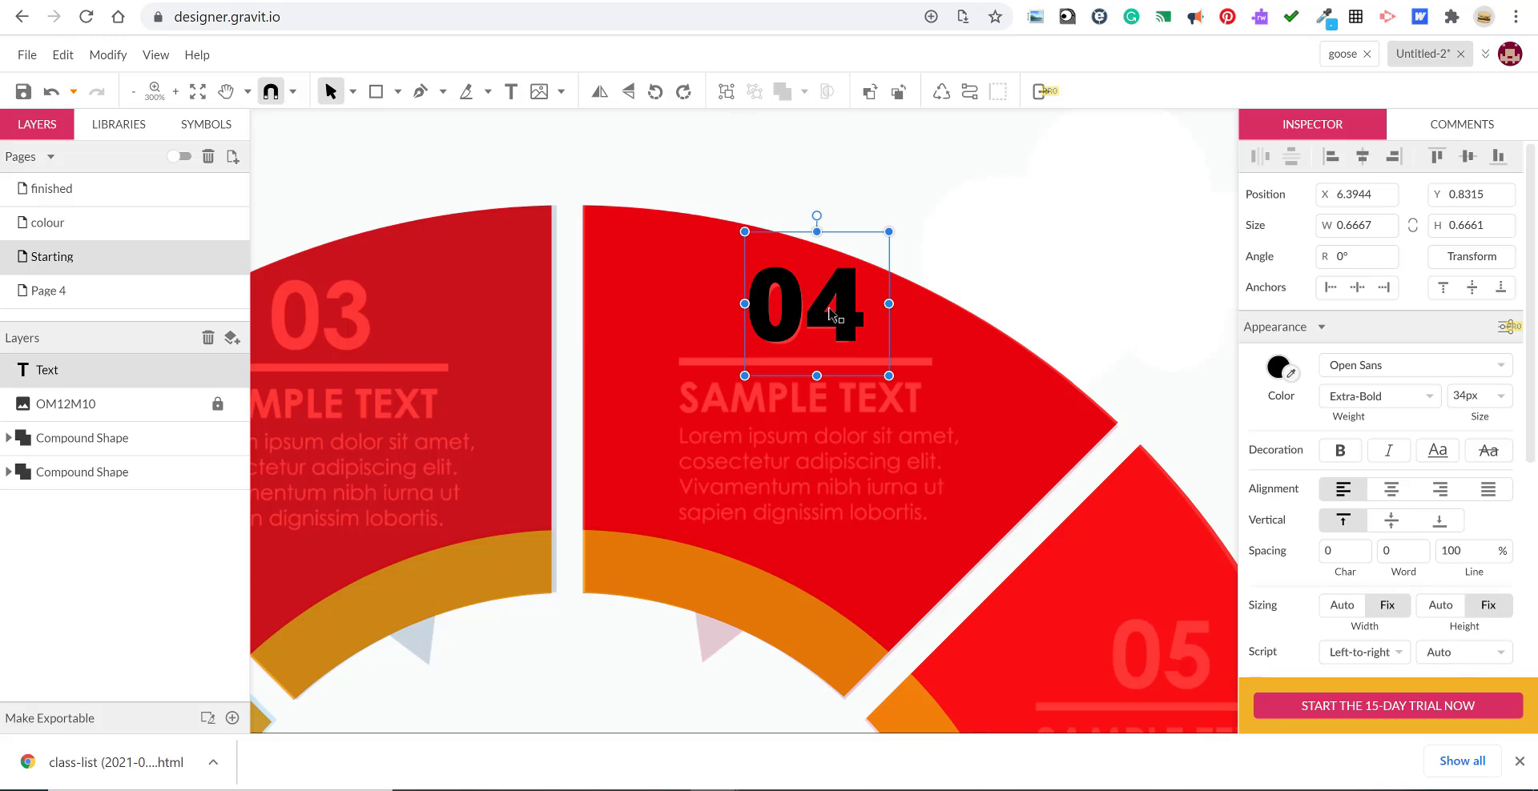
{"action": "left_click", "coordinate": [467, 176]}
Draw a horizontal line about 1.18 in long over the reference rule below "04" and set its border to 4px.
{"action": "left_click", "coordinate": [420, 91]}
{"action": "left_click", "coordinate": [679, 370]}
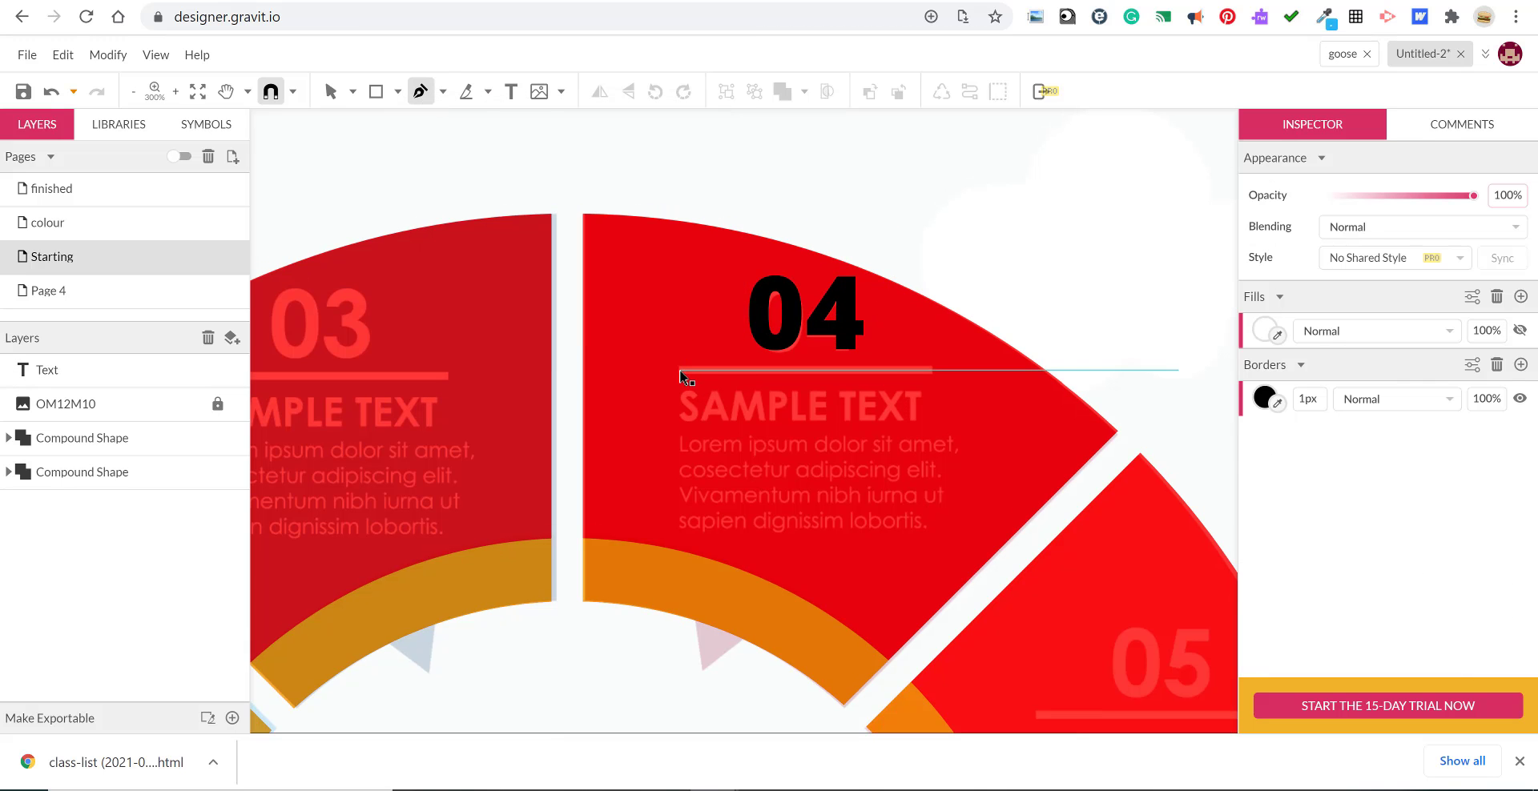
{"action": "left_click", "coordinate": [935, 370]}
{"action": "key", "text": "Escape"}
{"action": "left_click", "coordinate": [689, 371]}
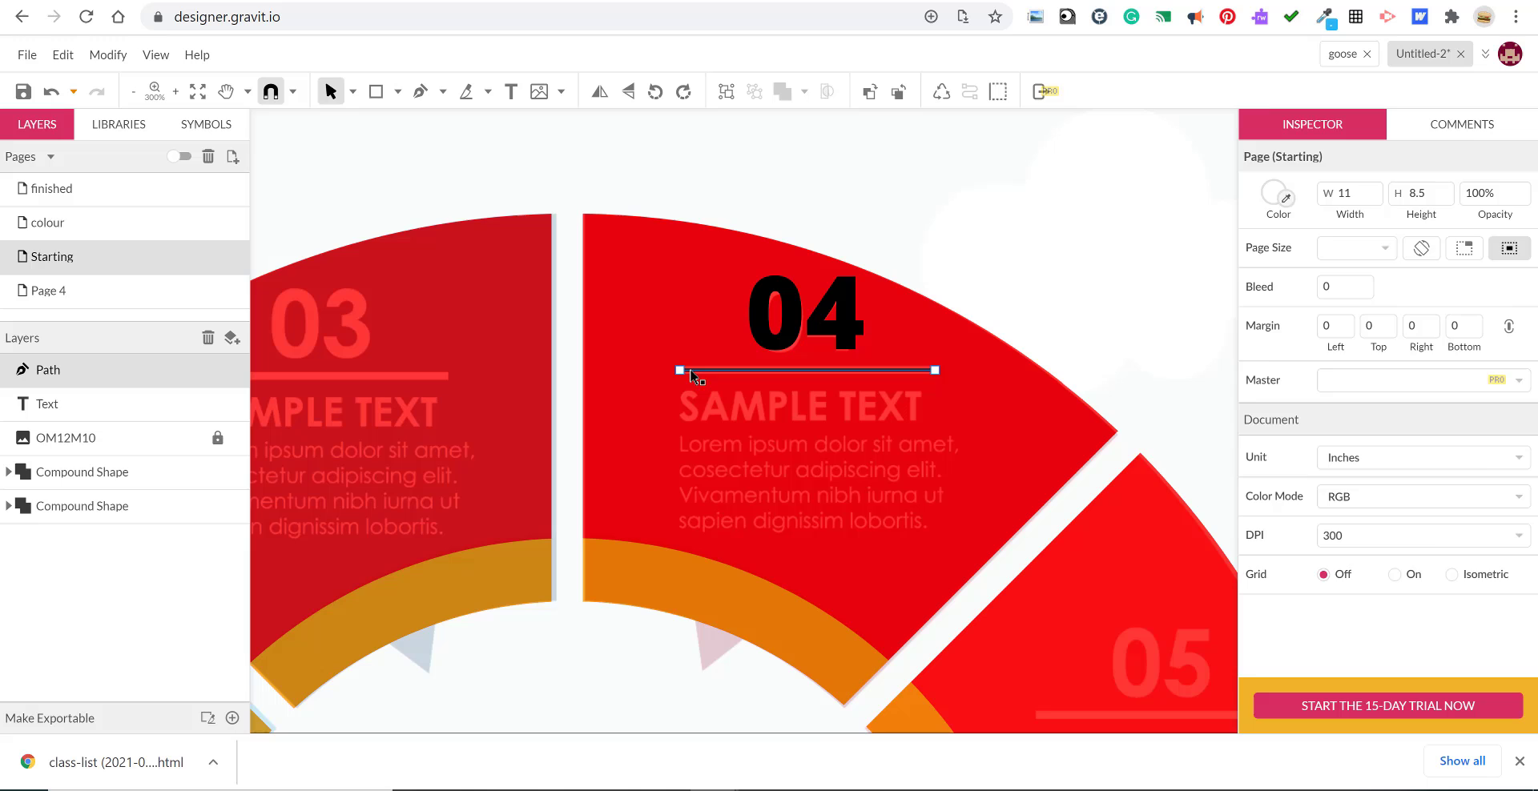
{"action": "left_click", "coordinate": [1308, 607]}
{"action": "type", "text": "4"}
{"action": "key", "text": "Return"}
Add a text box about 1.32 in wide below the line with the text "HEADLINE".
{"action": "left_click", "coordinate": [509, 90]}
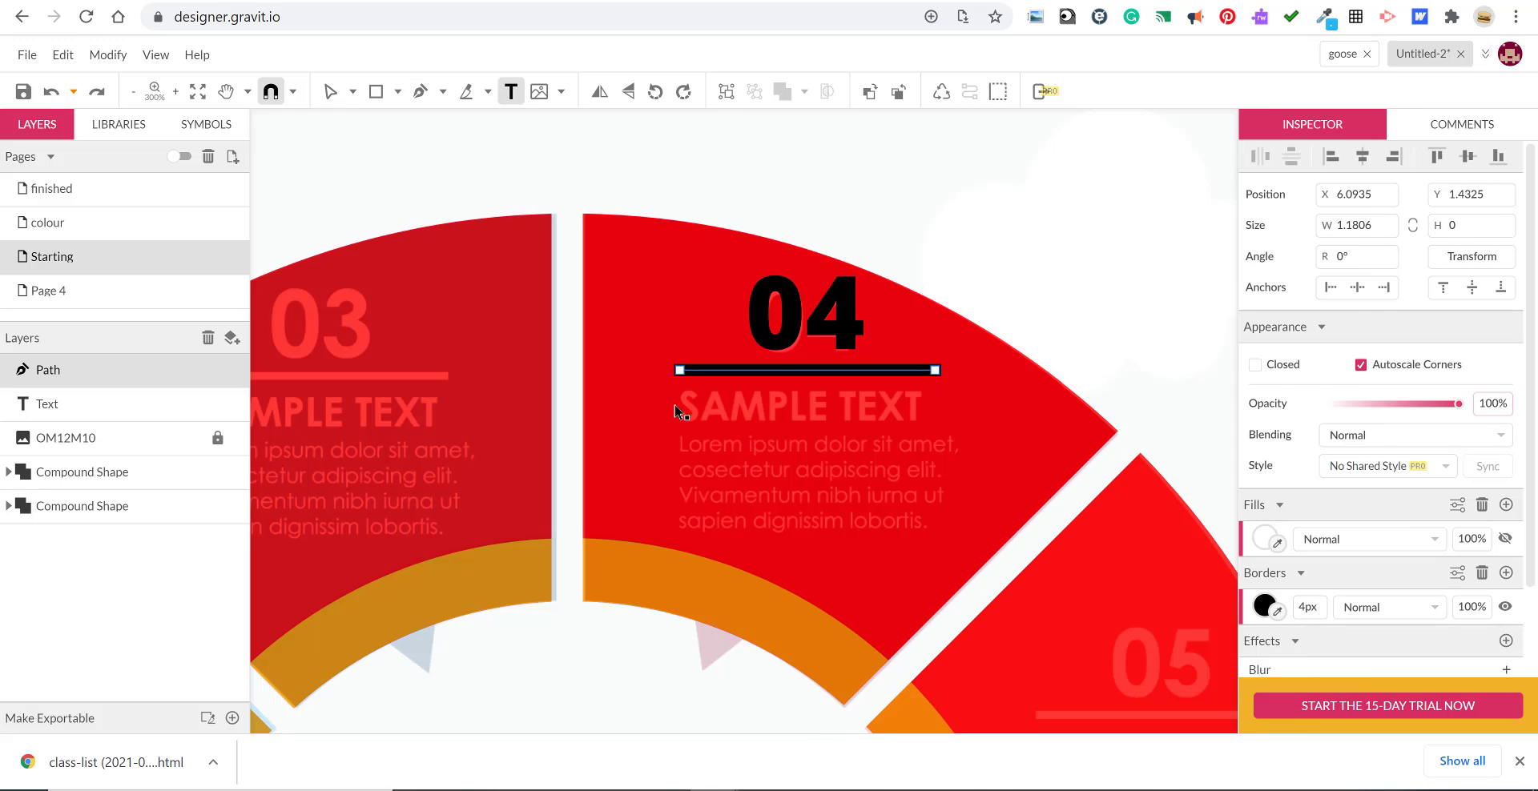
{"action": "left_click_drag", "start_coordinate": [675, 386], "coordinate": [961, 472]}
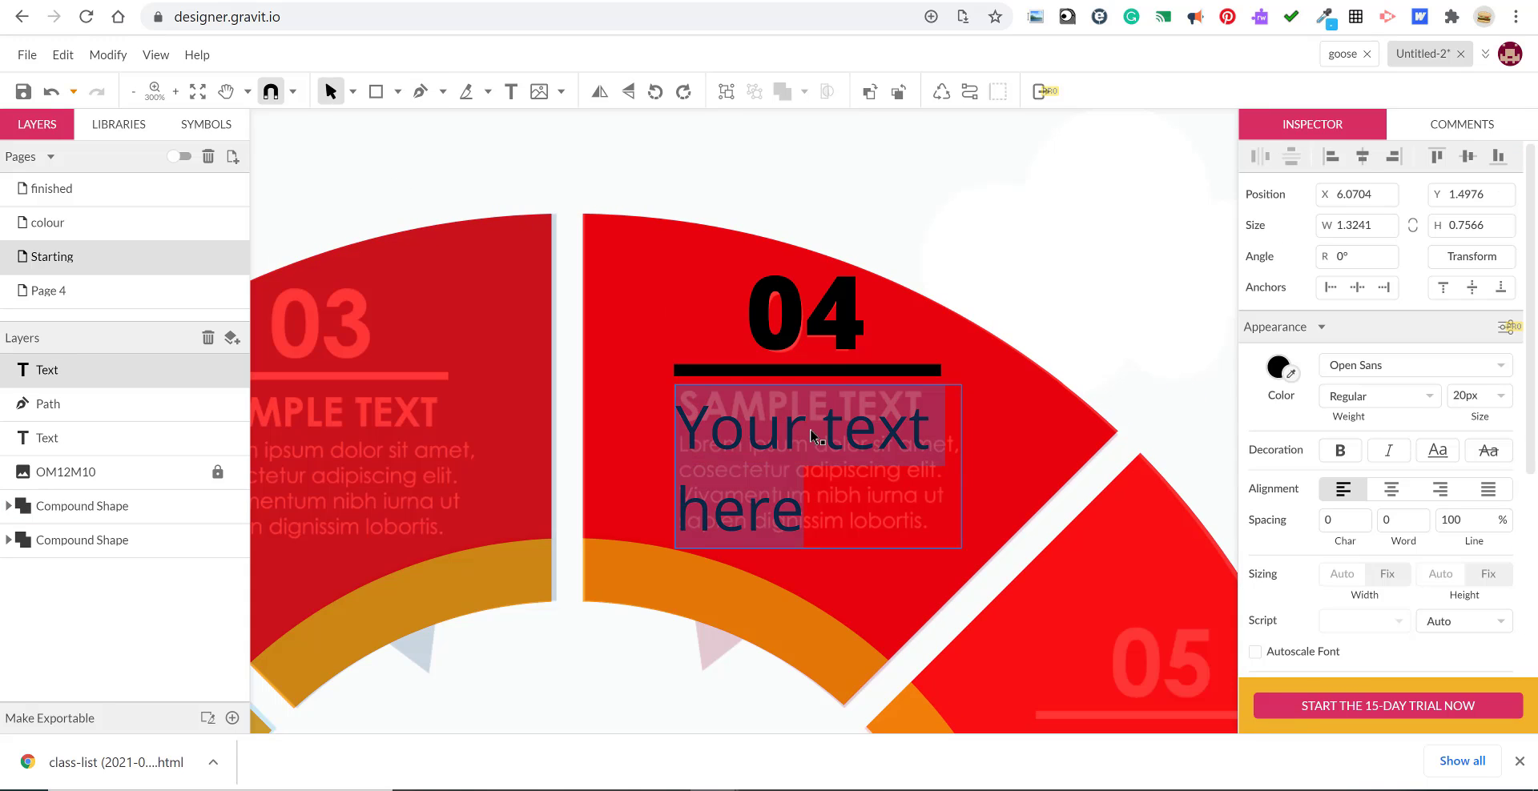
{"action": "type", "text": "SU"}
{"action": "key", "text": "BackSpace"}
{"action": "key", "text": "BackSpace"}
{"action": "type", "text": "HEADLINE"}
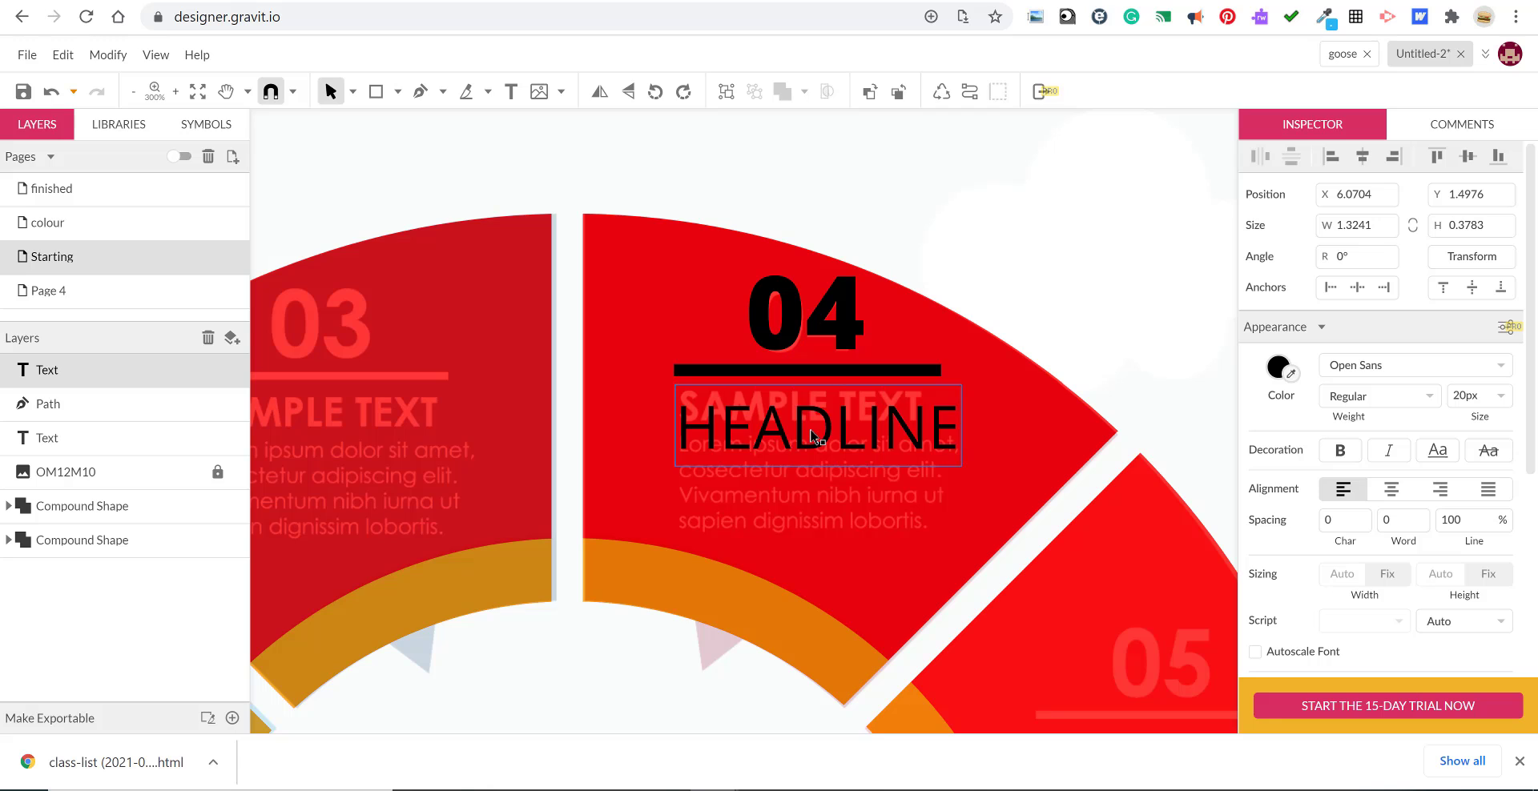
Make the "HEADLINE" text Bold at 14px and nudge it up just below the line.
{"action": "key", "text": "ctrl+a"}
{"action": "left_click", "coordinate": [1467, 403]}
{"action": "left_click", "coordinate": [1475, 406]}
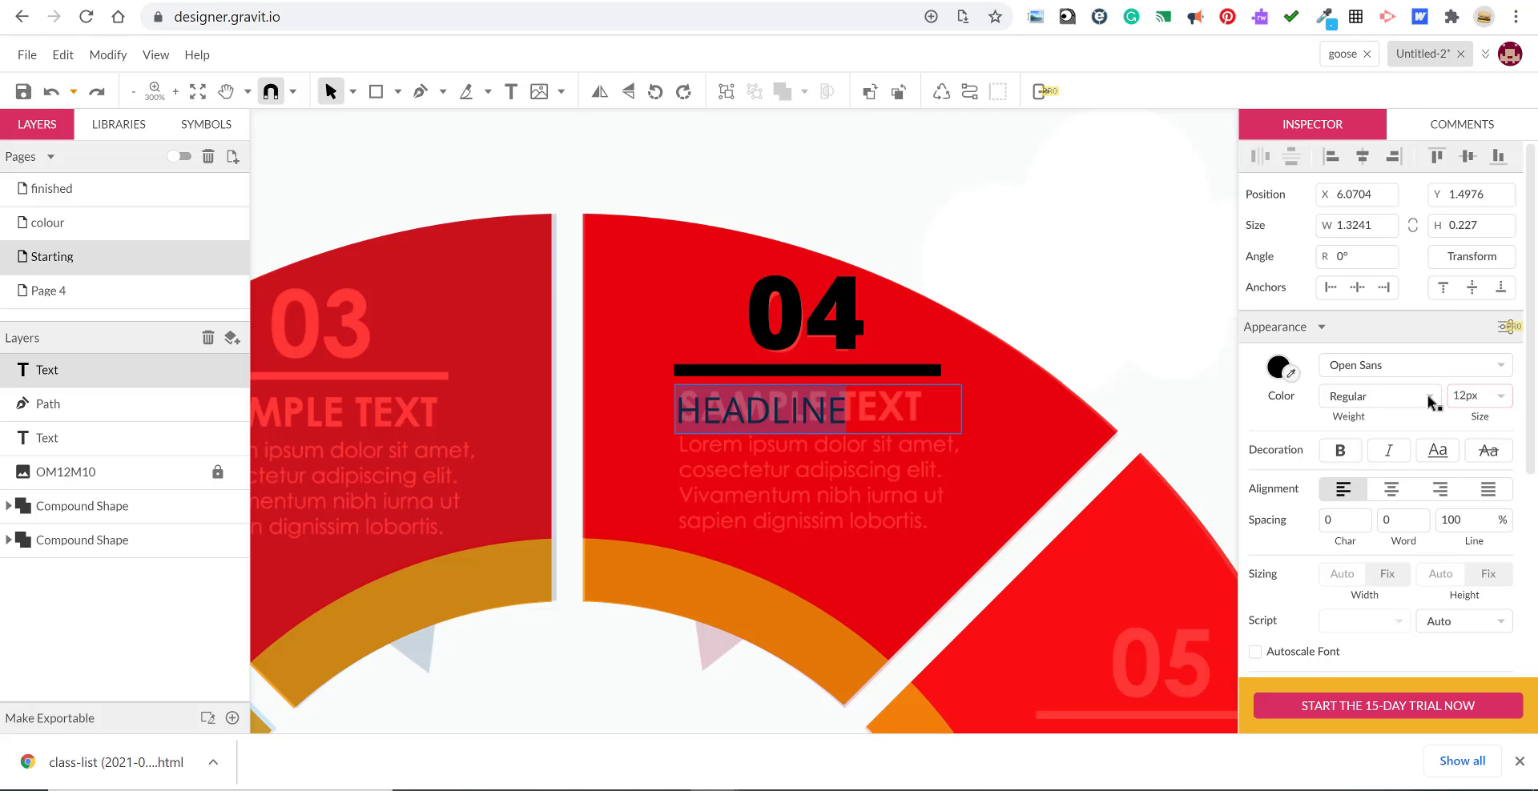
{"action": "left_click", "coordinate": [1379, 398]}
{"action": "left_click", "coordinate": [1372, 618]}
{"action": "scroll", "coordinate": [1461, 400], "scroll_direction": "up", "scroll_amount": 2}
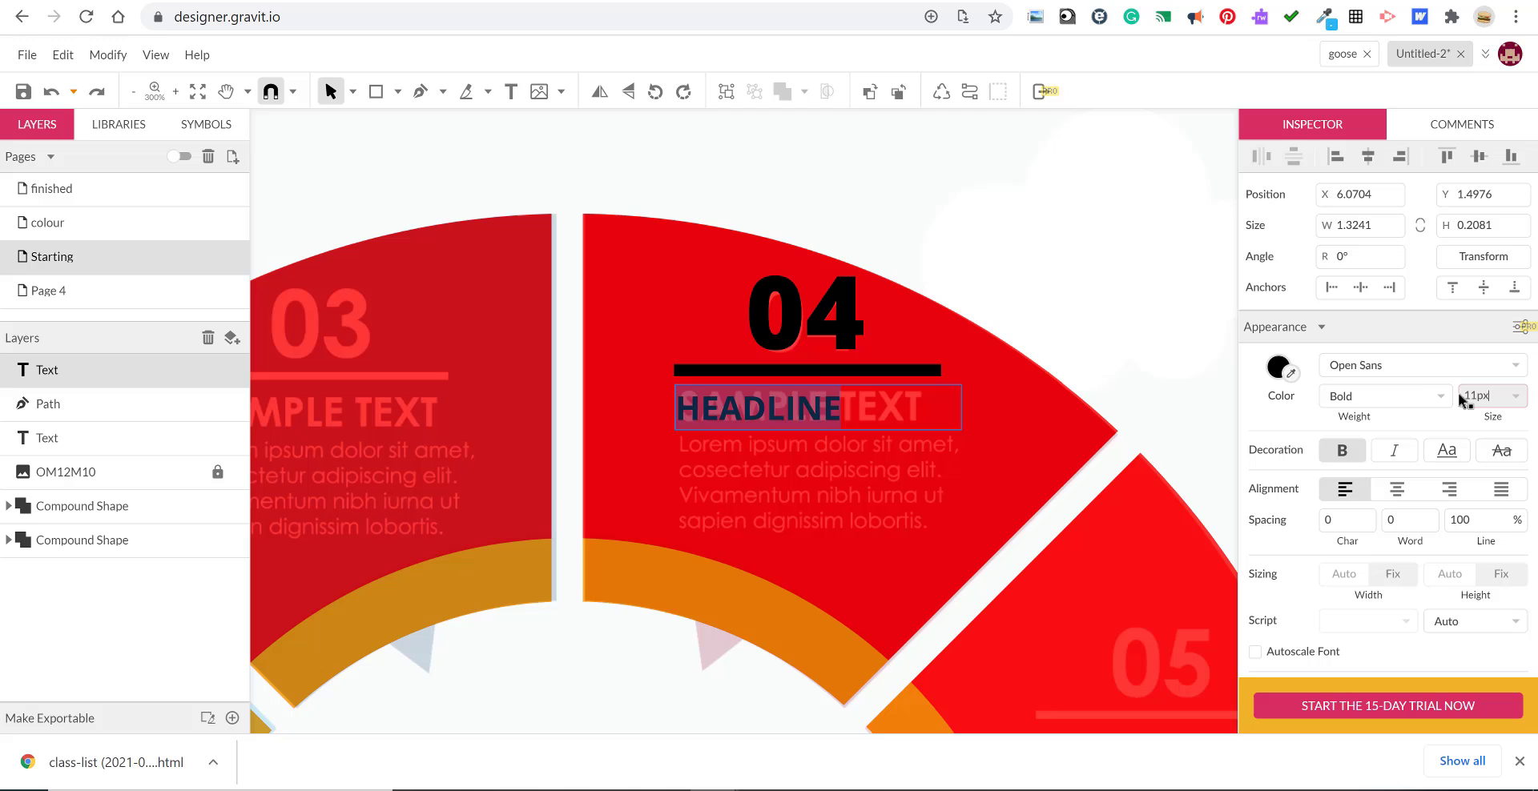
{"action": "left_click", "coordinate": [1020, 295]}
{"action": "left_click_drag", "start_coordinate": [825, 418], "coordinate": [827, 418]}
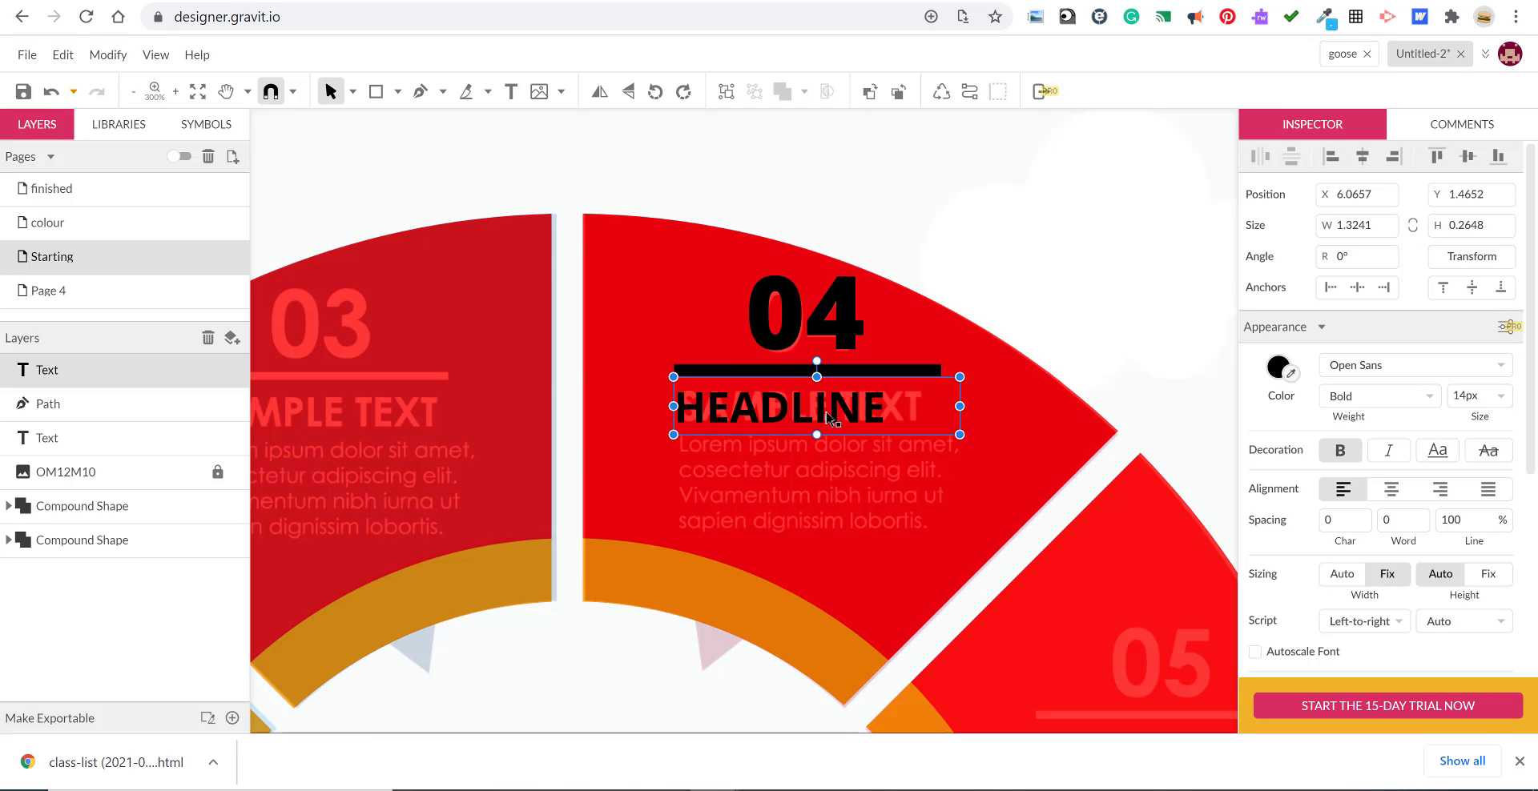
Add a body text box about 1.38 by 0.52 in below the headline and fill it with repeated "Your text here".
{"action": "key", "text": "t"}
{"action": "left_click_drag", "start_coordinate": [674, 437], "coordinate": [973, 549]}
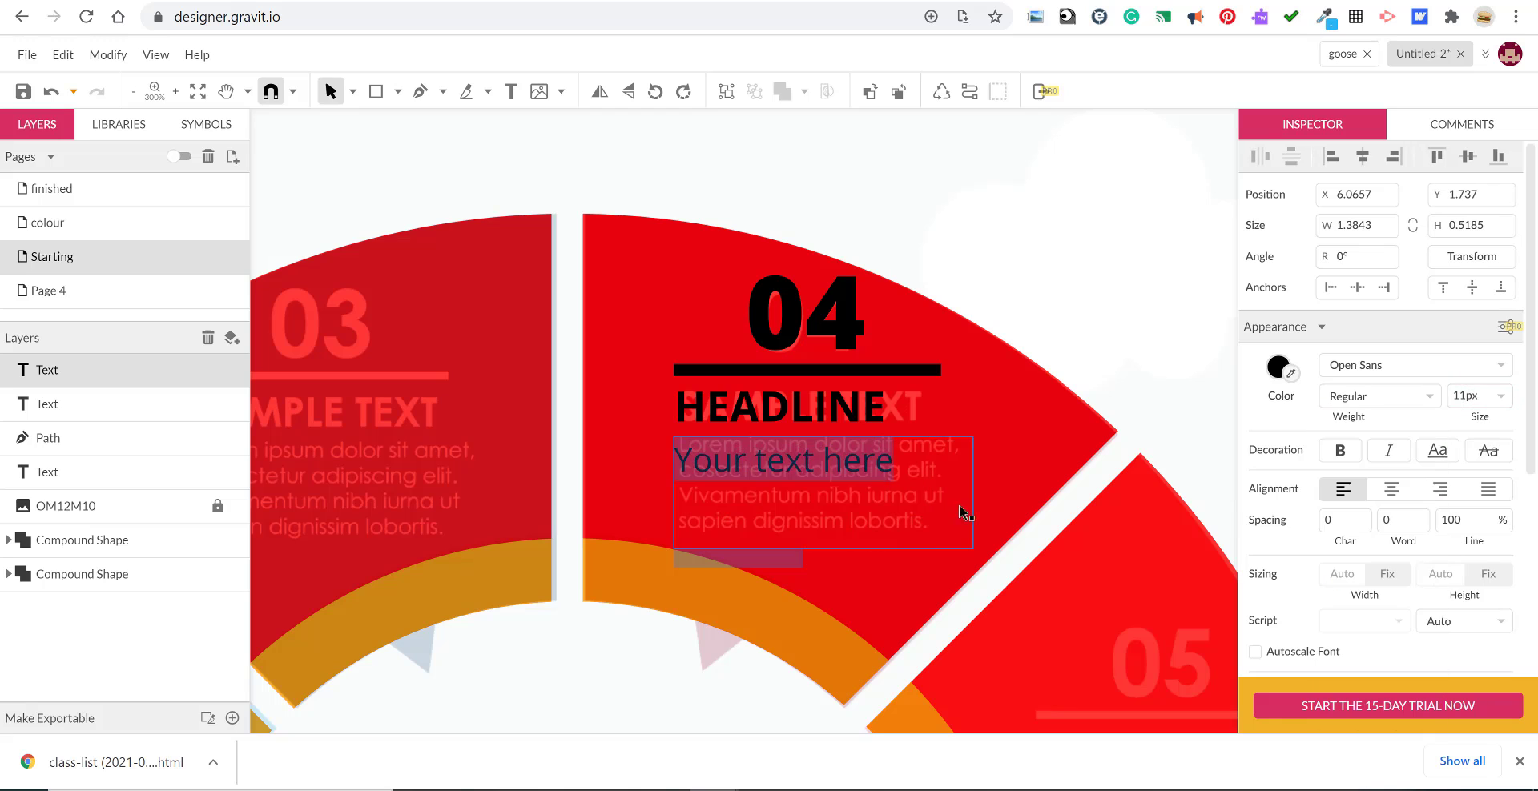
{"action": "left_click", "coordinate": [910, 468]}
{"action": "key", "text": "ctrl+v"}
{"action": "key", "text": "ctrl+v"}
{"action": "key", "text": "ctrl+v"}
{"action": "key", "text": "ctrl+v"}
{"action": "key", "text": "ctrl+v"}
Set the body text's line spacing to 78.2% and its font size to 9px.
{"action": "key", "text": "ctrl+a"}
{"action": "left_click_drag", "start_coordinate": [1467, 529], "coordinate": [1480, 725]}
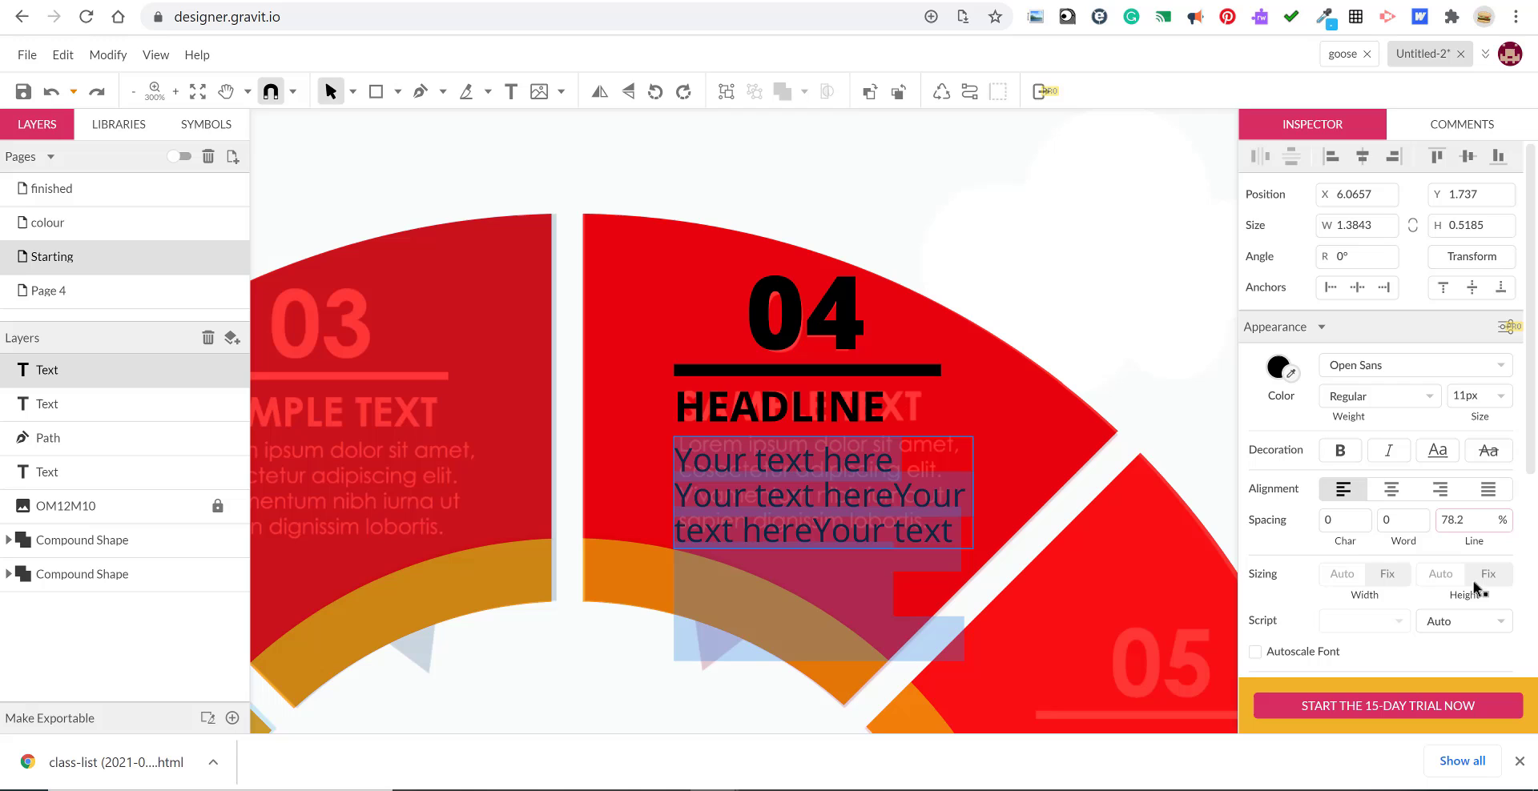
{"action": "left_click", "coordinate": [1475, 400]}
{"action": "scroll", "coordinate": [1475, 399], "scroll_direction": "down", "scroll_amount": 7}
{"action": "scroll", "coordinate": [1475, 400], "scroll_direction": "up", "scroll_amount": 5}
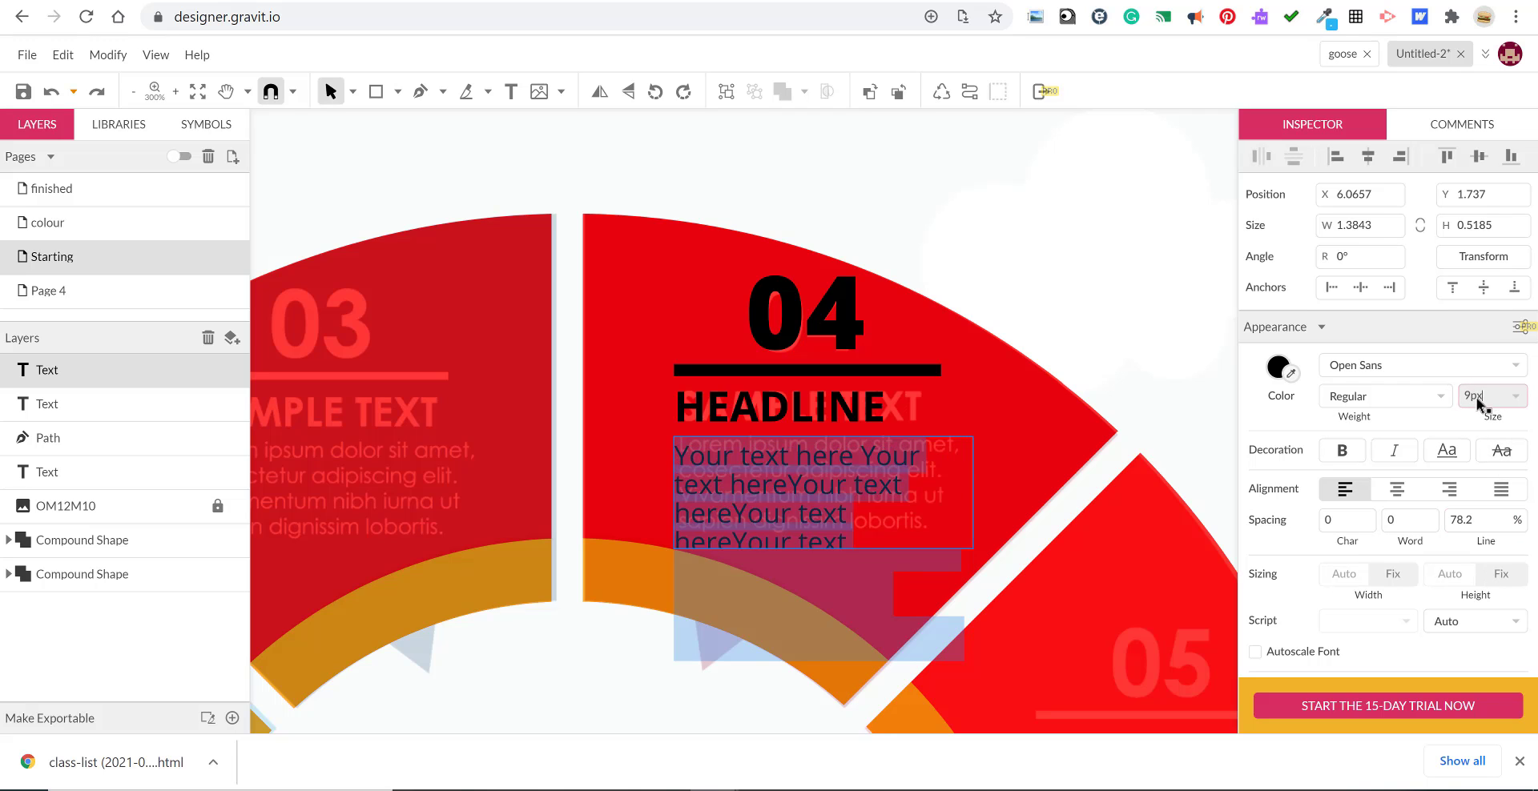
{"action": "scroll", "coordinate": [1478, 399], "scroll_direction": "down", "scroll_amount": 3}
{"action": "scroll", "coordinate": [1478, 399], "scroll_direction": "up", "scroll_amount": 1}
{"action": "scroll", "coordinate": [1478, 399], "scroll_direction": "up", "scroll_amount": 2}
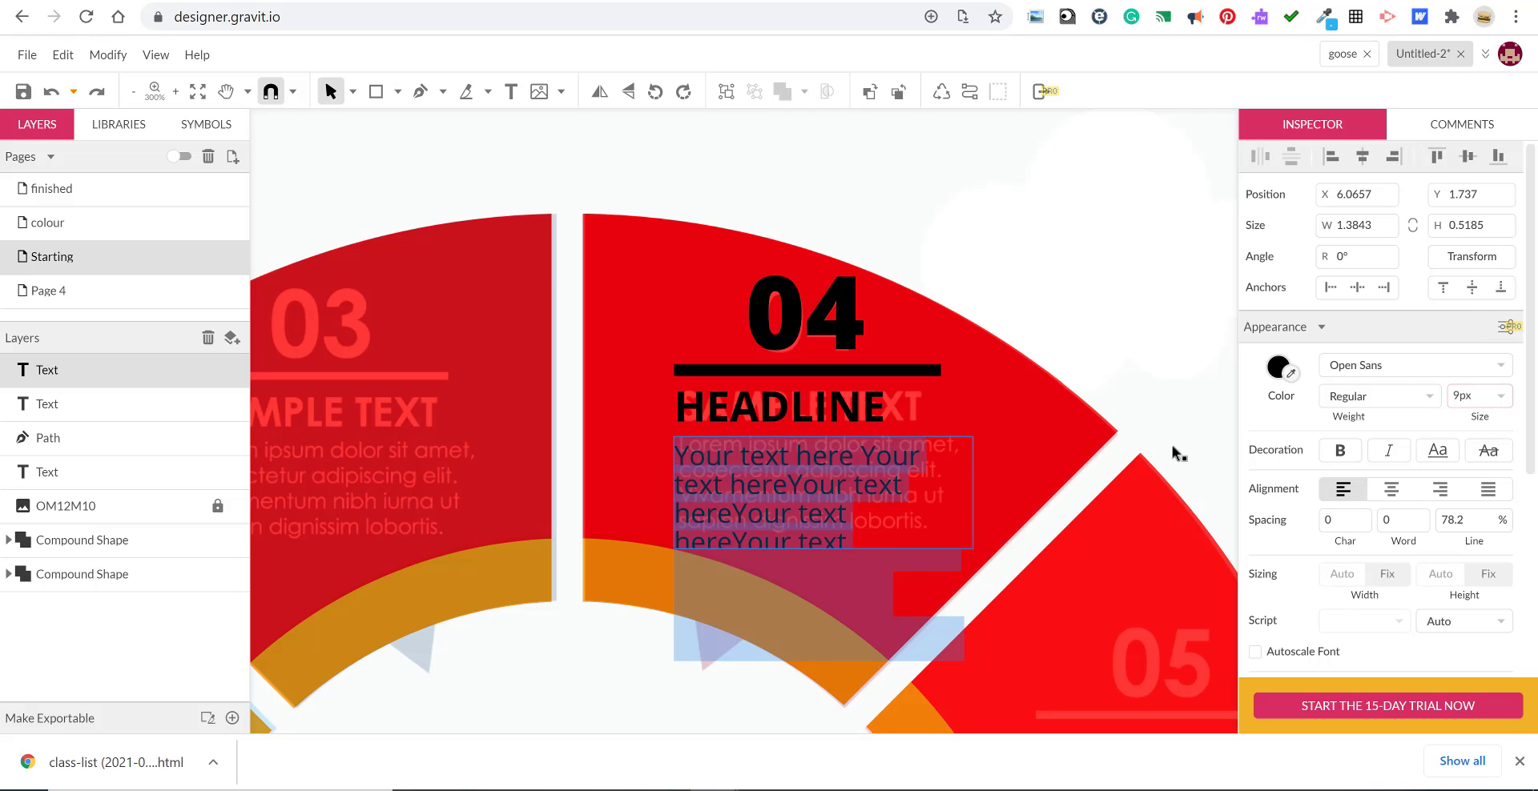
Move the body text box up against the headline and extend its height to about 0.56 in.
{"action": "left_click", "coordinate": [873, 458]}
{"action": "left_click", "coordinate": [1002, 406]}
{"action": "left_click_drag", "start_coordinate": [860, 456], "coordinate": [859, 444]}
{"action": "left_click_drag", "start_coordinate": [822, 534], "coordinate": [824, 544]}
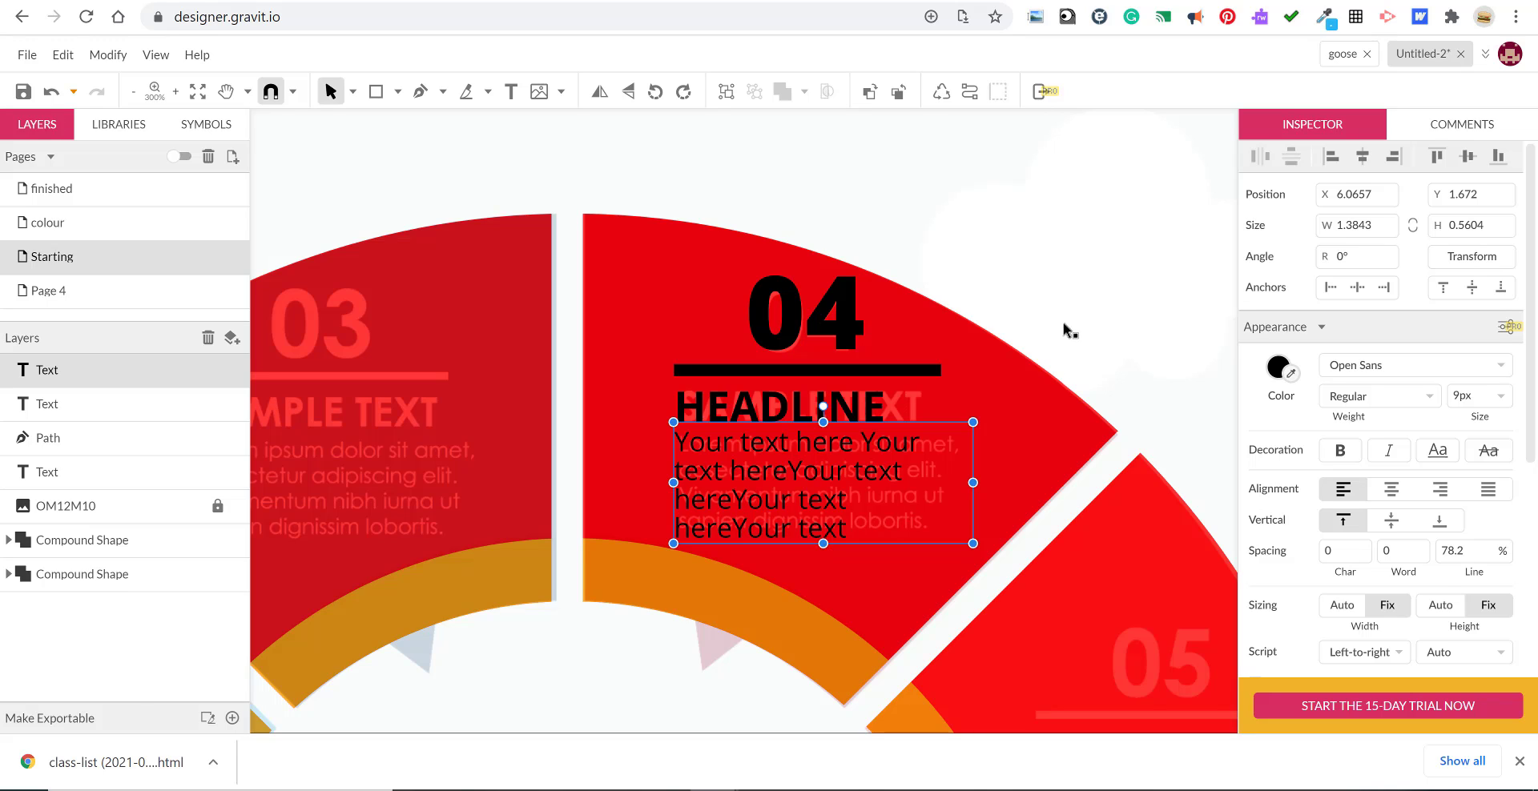
{"action": "left_click", "coordinate": [1085, 266]}
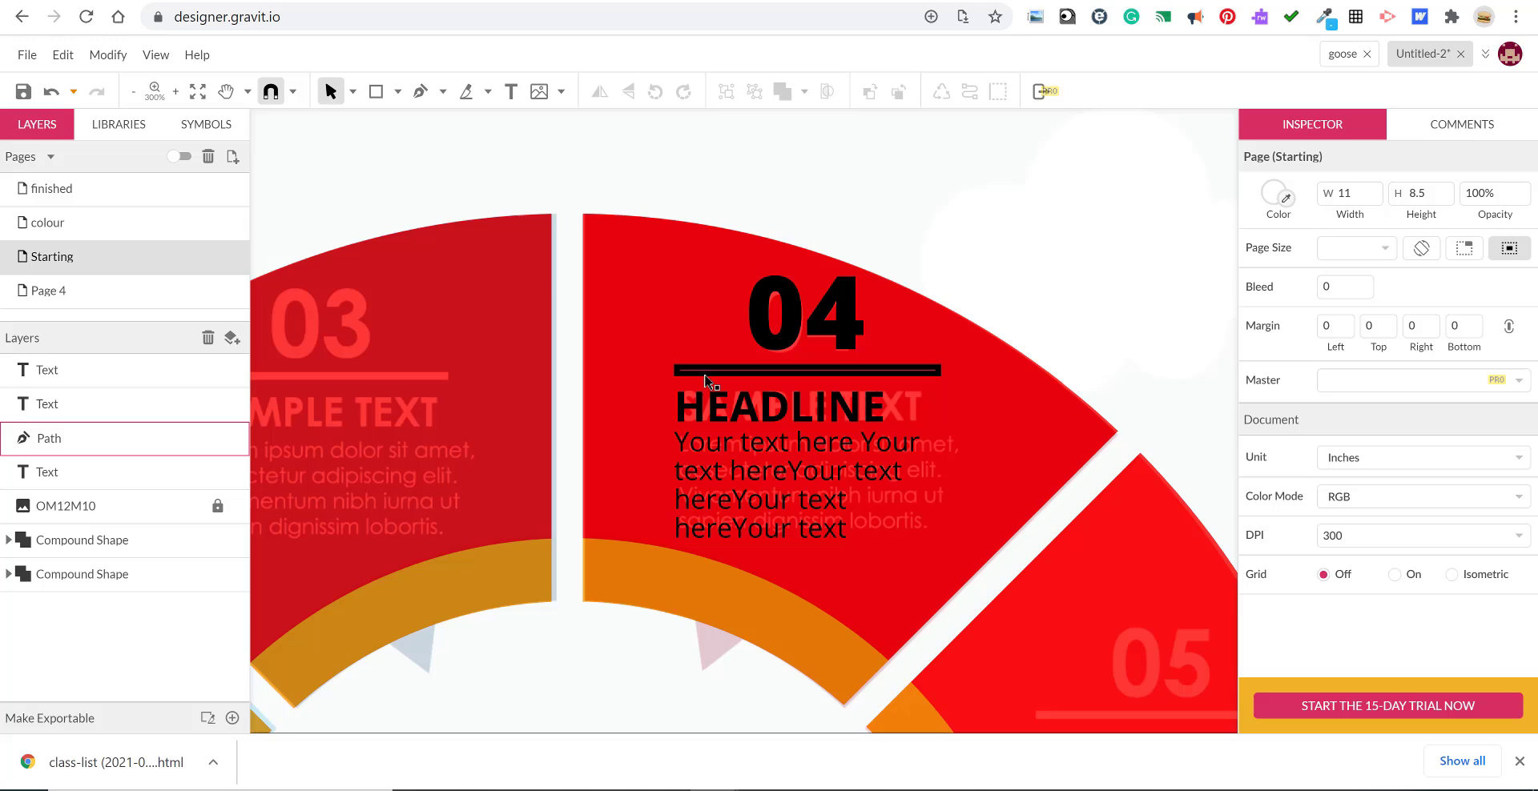
Collapse the expanded ring compound shape in the layer list and lock both compound shapes.
{"action": "scroll", "coordinate": [995, 316], "scroll_direction": "down", "scroll_amount": 2}
{"action": "scroll", "coordinate": [995, 317], "scroll_direction": "down", "scroll_amount": 5}
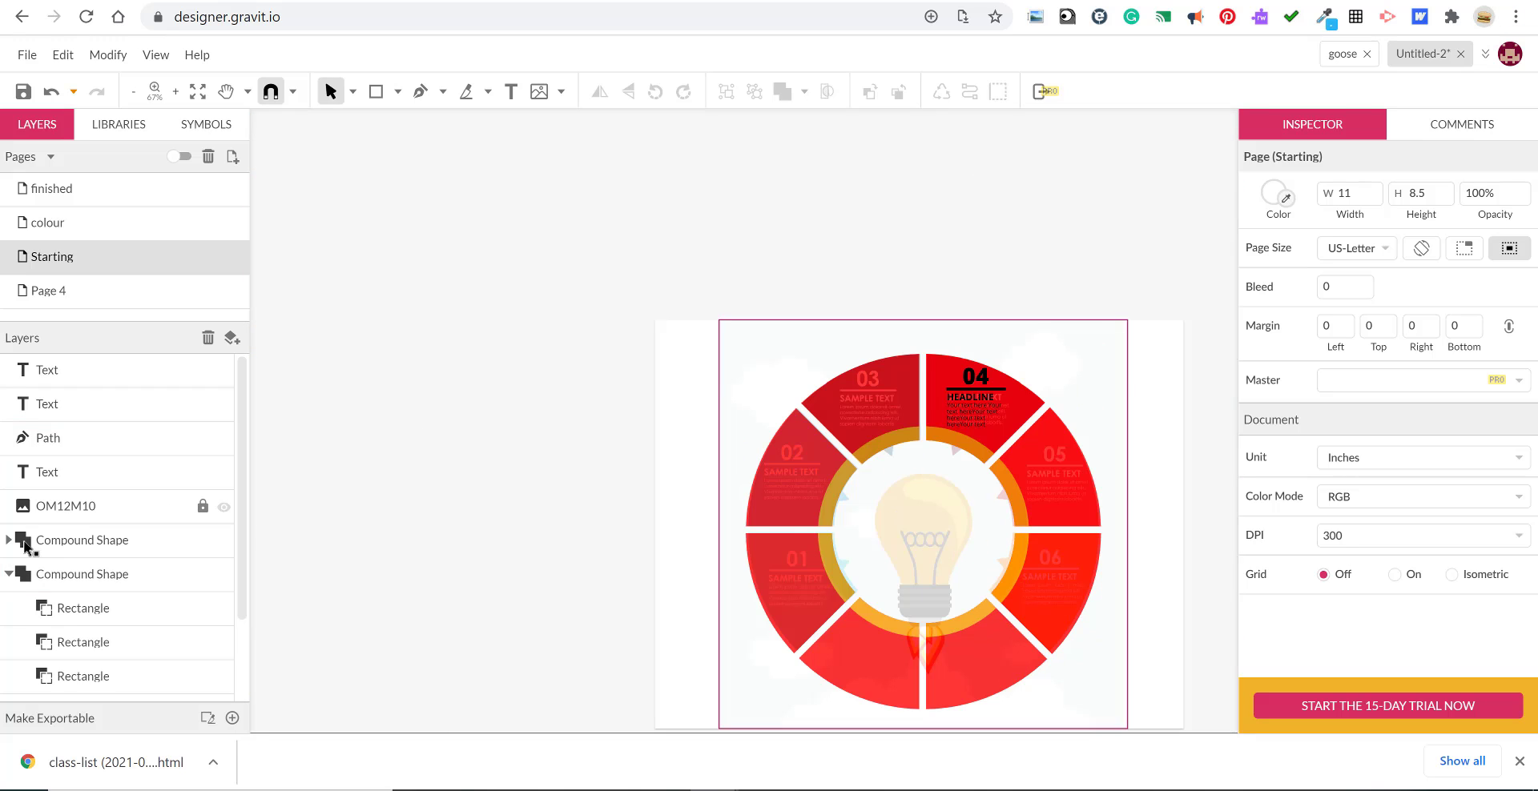
{"action": "left_click", "coordinate": [8, 574]}
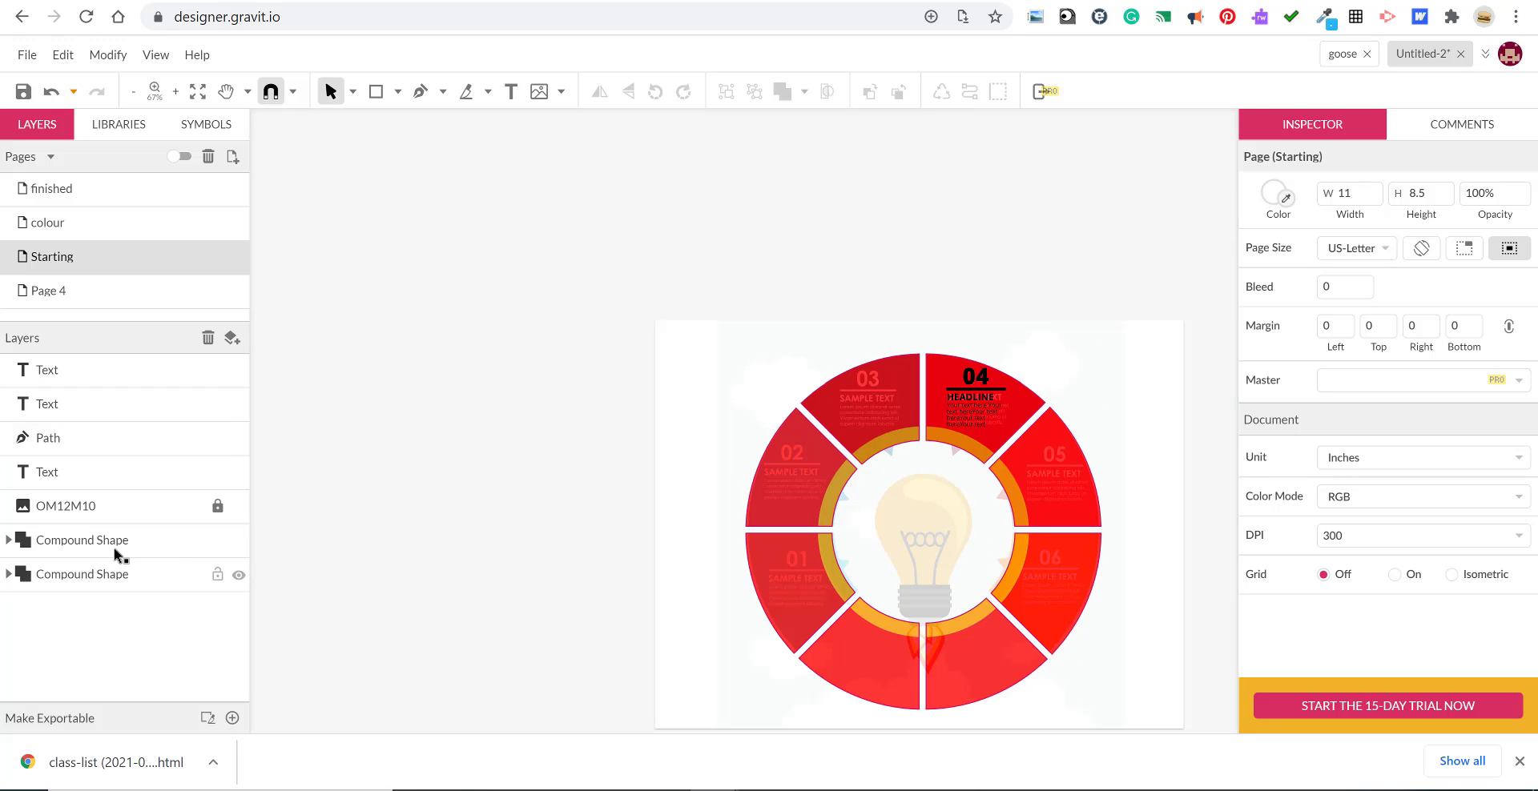
{"action": "left_click", "coordinate": [216, 540]}
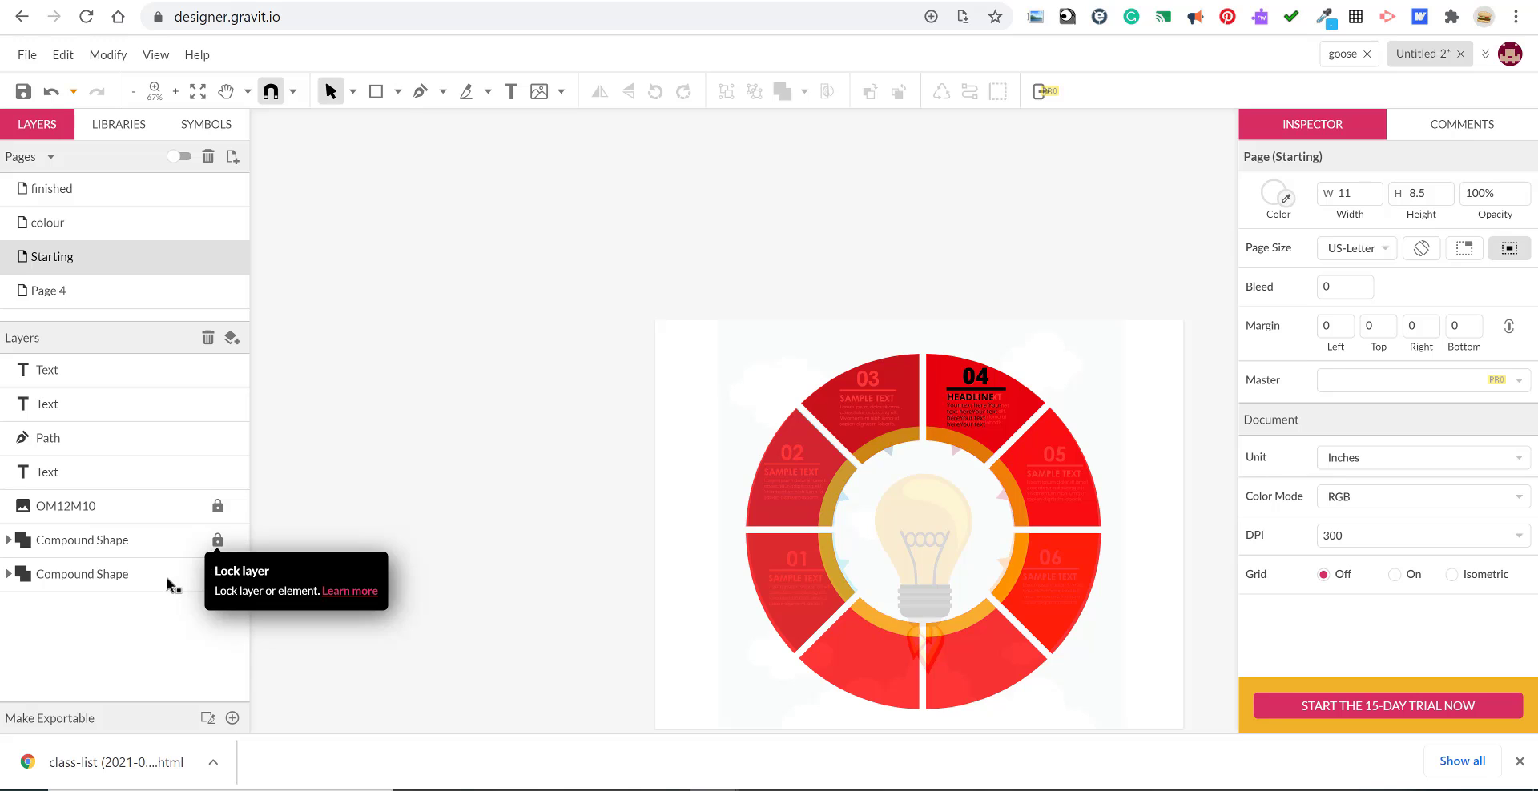
{"action": "left_click", "coordinate": [196, 575]}
{"action": "left_click", "coordinate": [218, 575]}
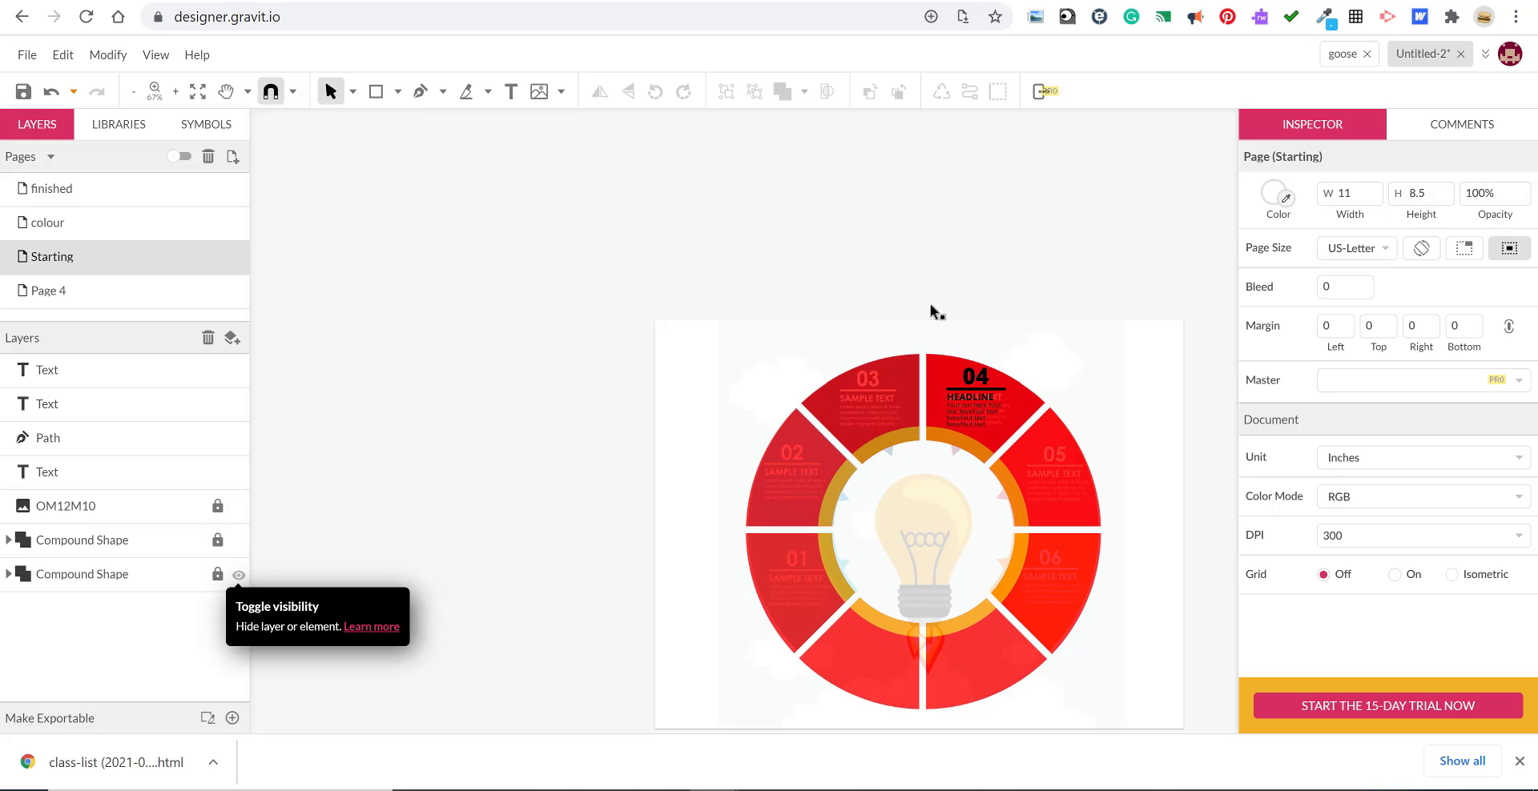
Duplicate the complete 04 text block with its line and place the copy over segment 03, at about X 3.84, Y 0.87 in.
{"action": "left_click_drag", "start_coordinate": [924, 317], "coordinate": [1028, 475]}
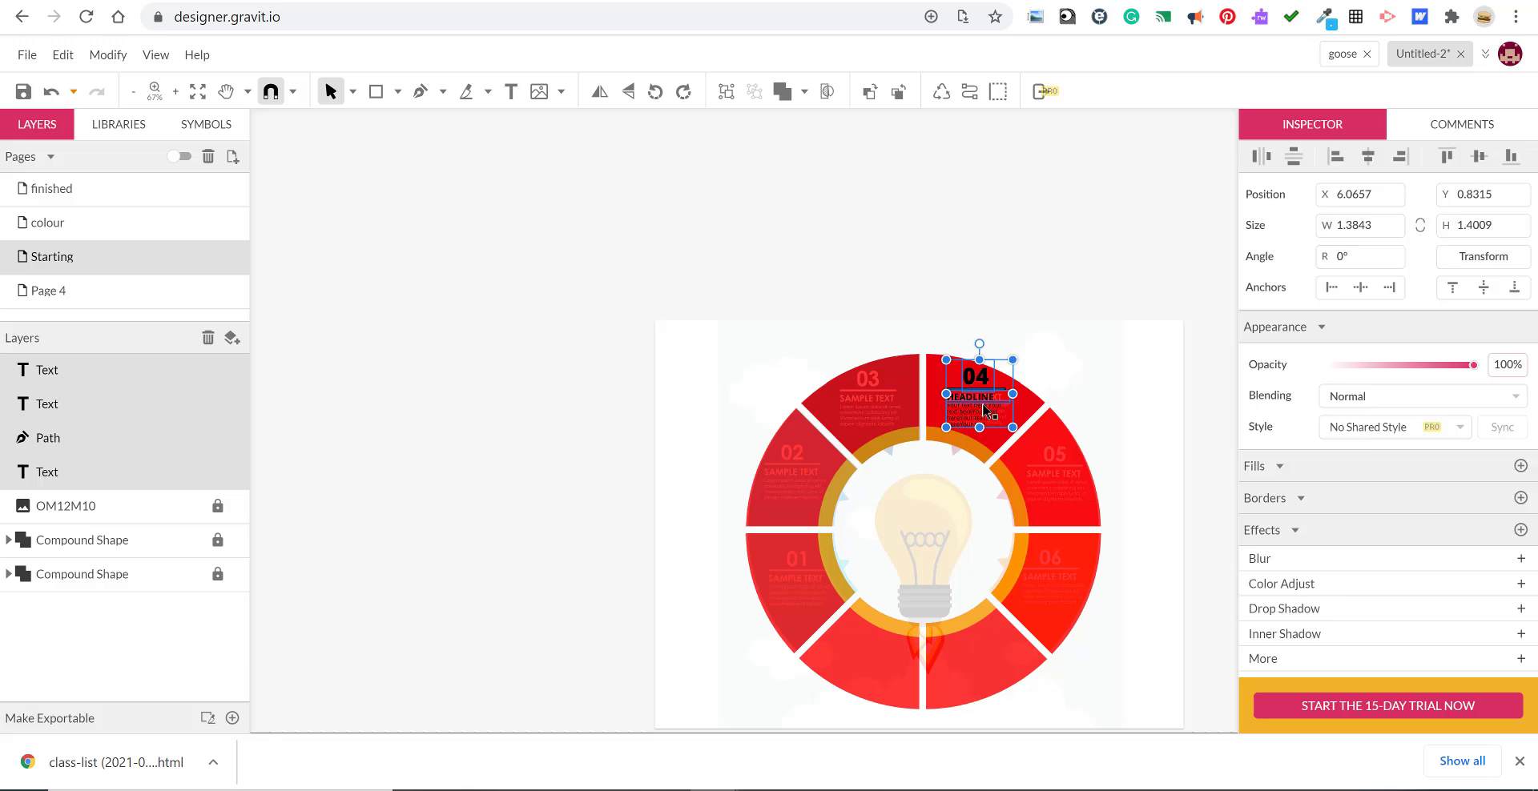
{"action": "key", "text": "ctrl+d"}
{"action": "left_click_drag", "start_coordinate": [929, 390], "coordinate": [819, 388]}
{"action": "left_click", "coordinate": [768, 275]}
{"action": "left_click_drag", "start_coordinate": [767, 275], "coordinate": [892, 426]}
{"action": "scroll", "coordinate": [892, 426], "scroll_direction": "up", "scroll_amount": 5}
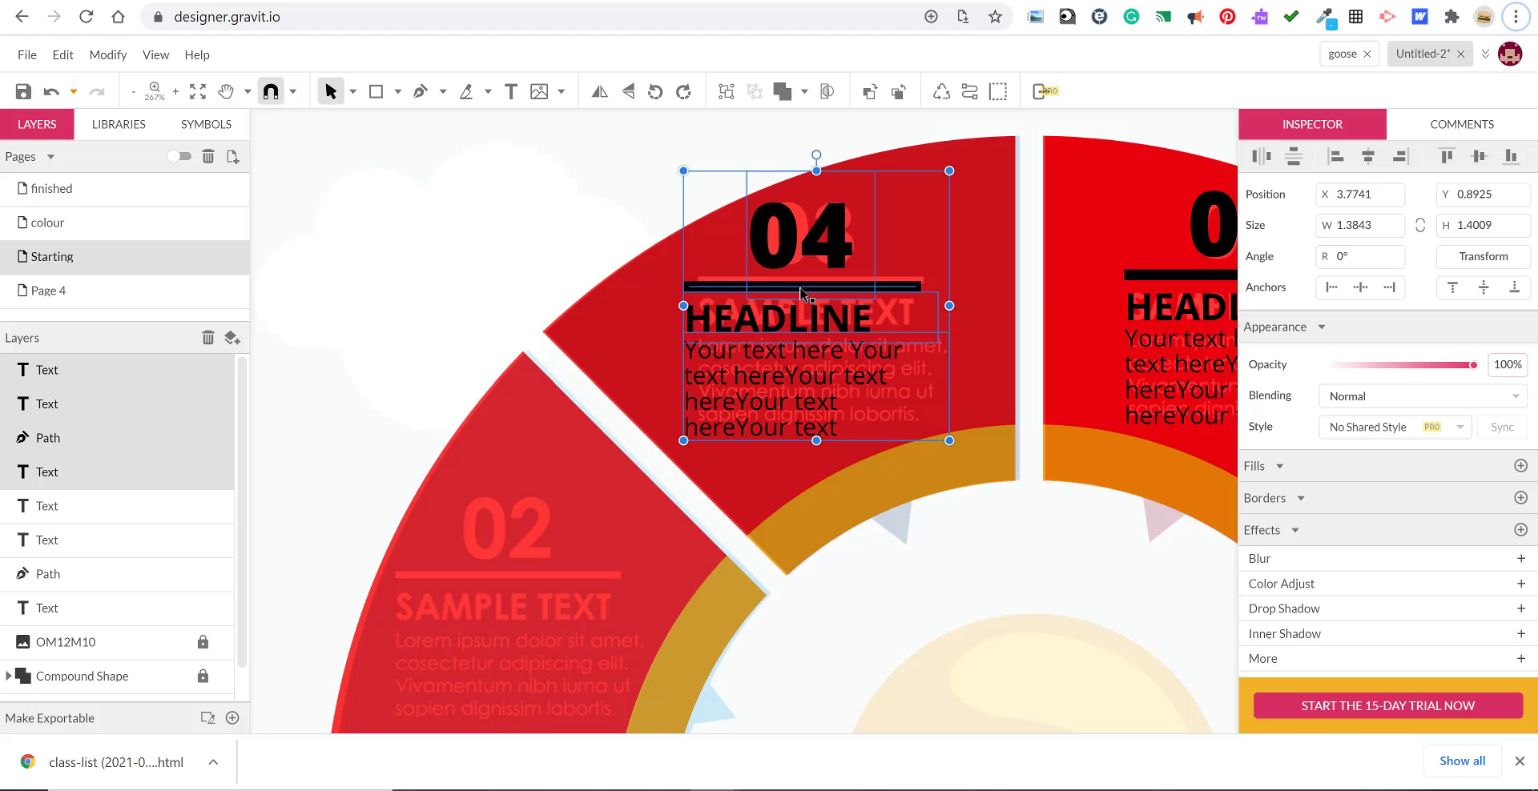
{"action": "left_click_drag", "start_coordinate": [801, 293], "coordinate": [814, 289]}
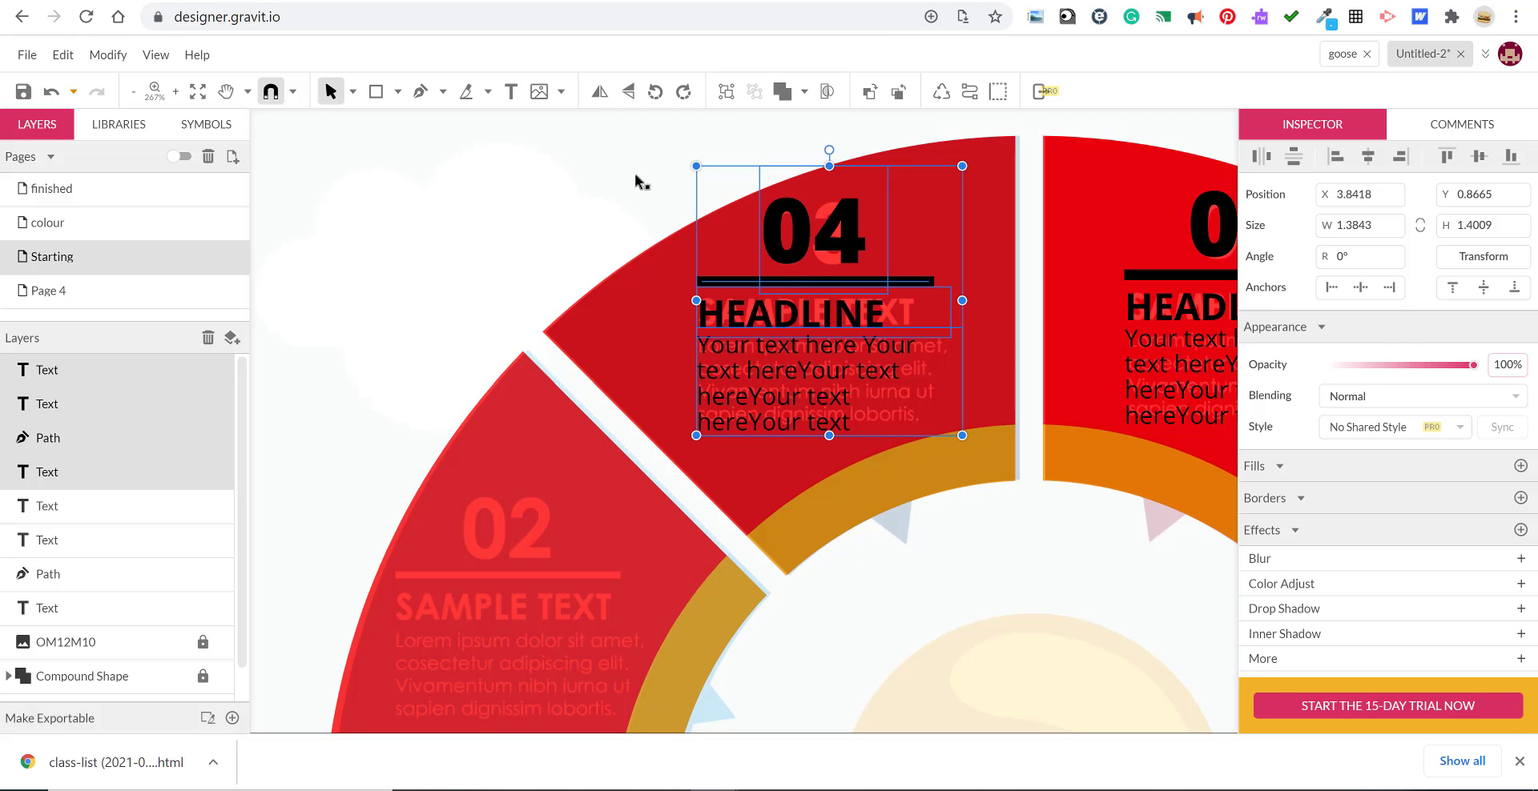
{"action": "left_click", "coordinate": [499, 253]}
Open the "finished" page, then lock and hide its OM12M10 reference image.
{"action": "scroll", "coordinate": [498, 253], "scroll_direction": "down", "scroll_amount": 3}
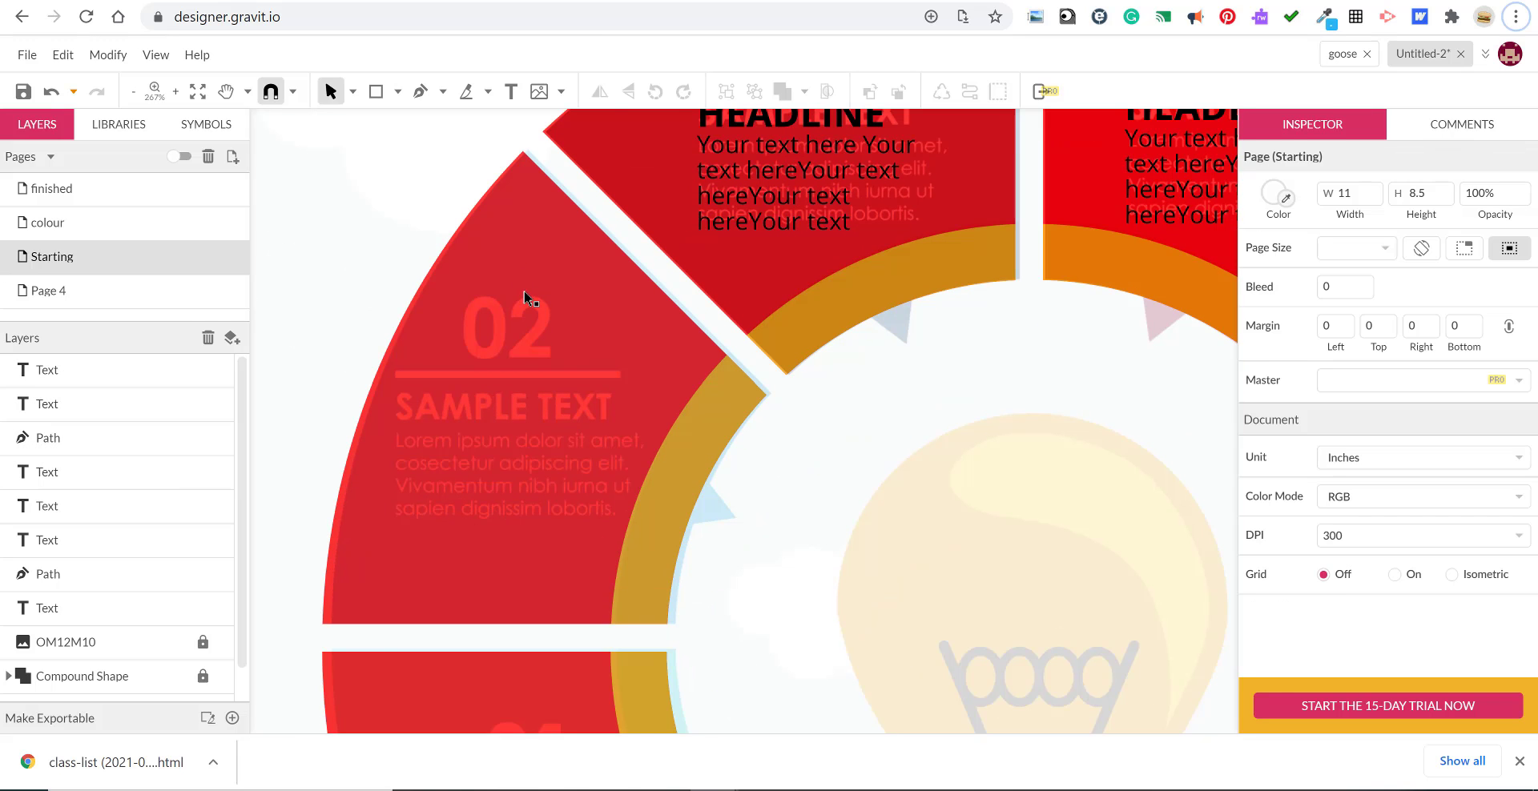
{"action": "scroll", "coordinate": [523, 291], "scroll_direction": "down", "scroll_amount": 4}
{"action": "left_click", "coordinate": [106, 190]}
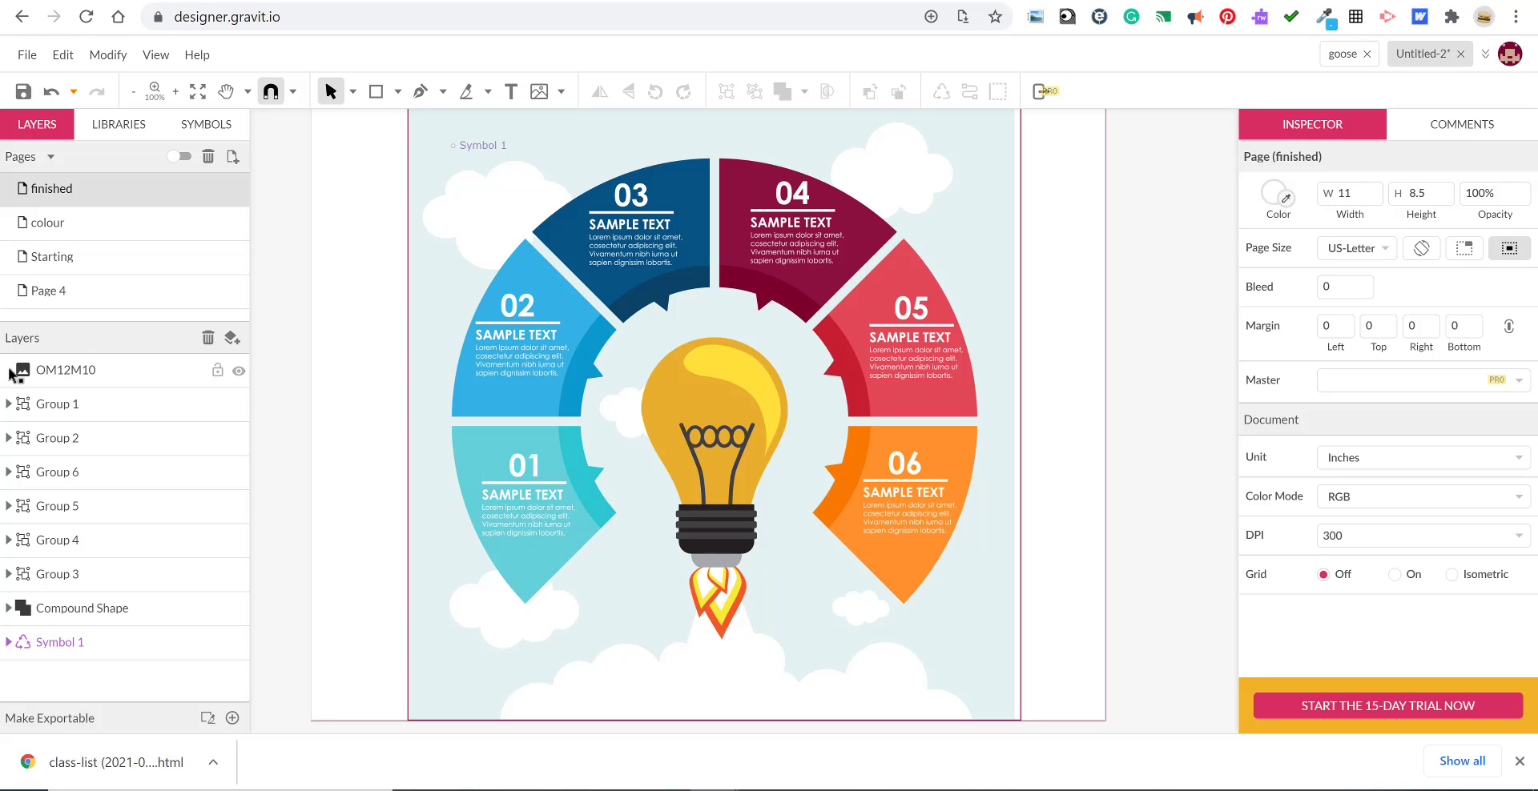
{"action": "left_click", "coordinate": [214, 371]}
{"action": "left_click", "coordinate": [237, 373]}
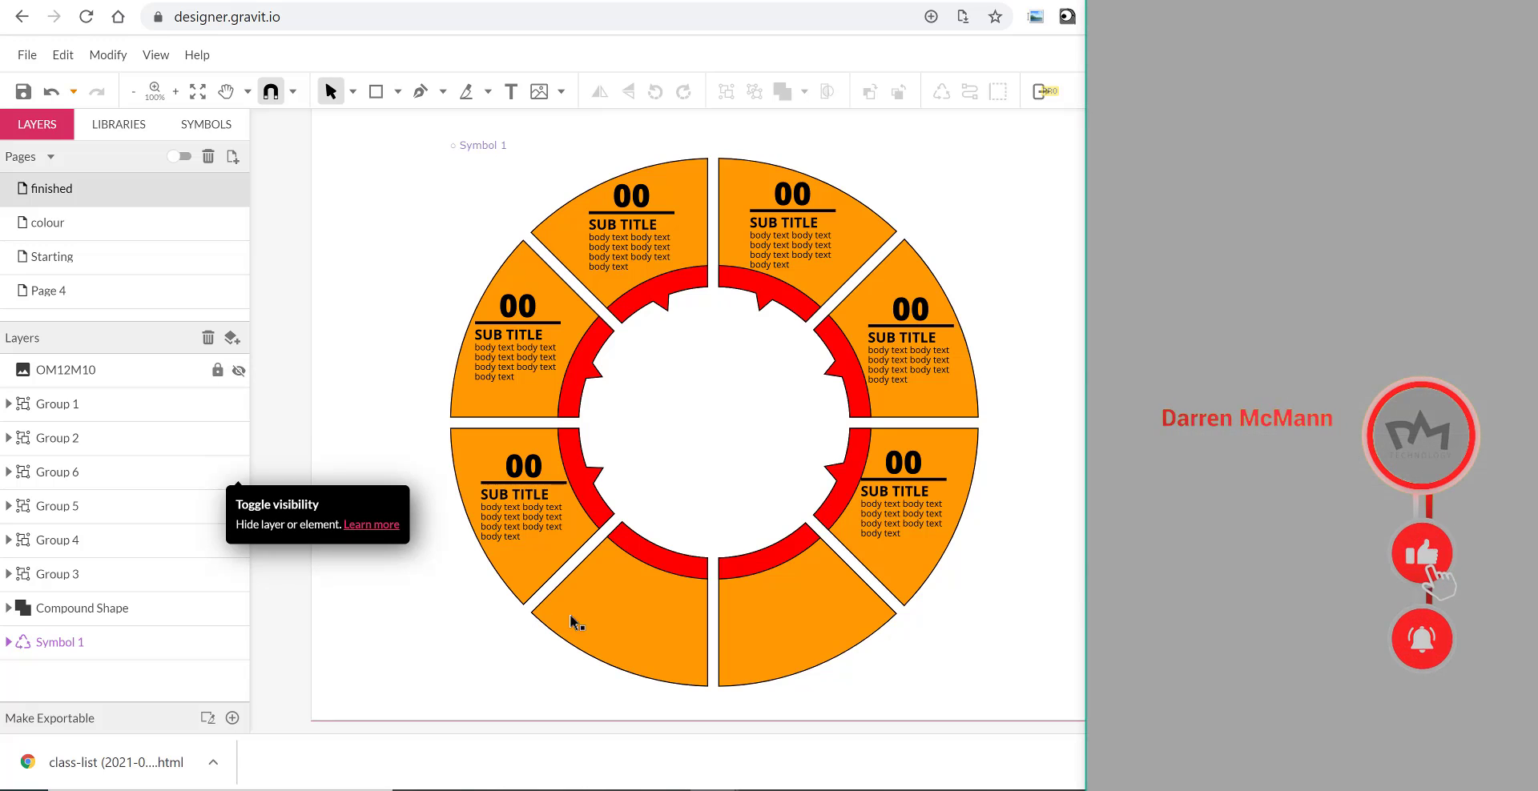
{"action": "left_click", "coordinate": [585, 609]}
{"action": "left_click", "coordinate": [609, 435]}
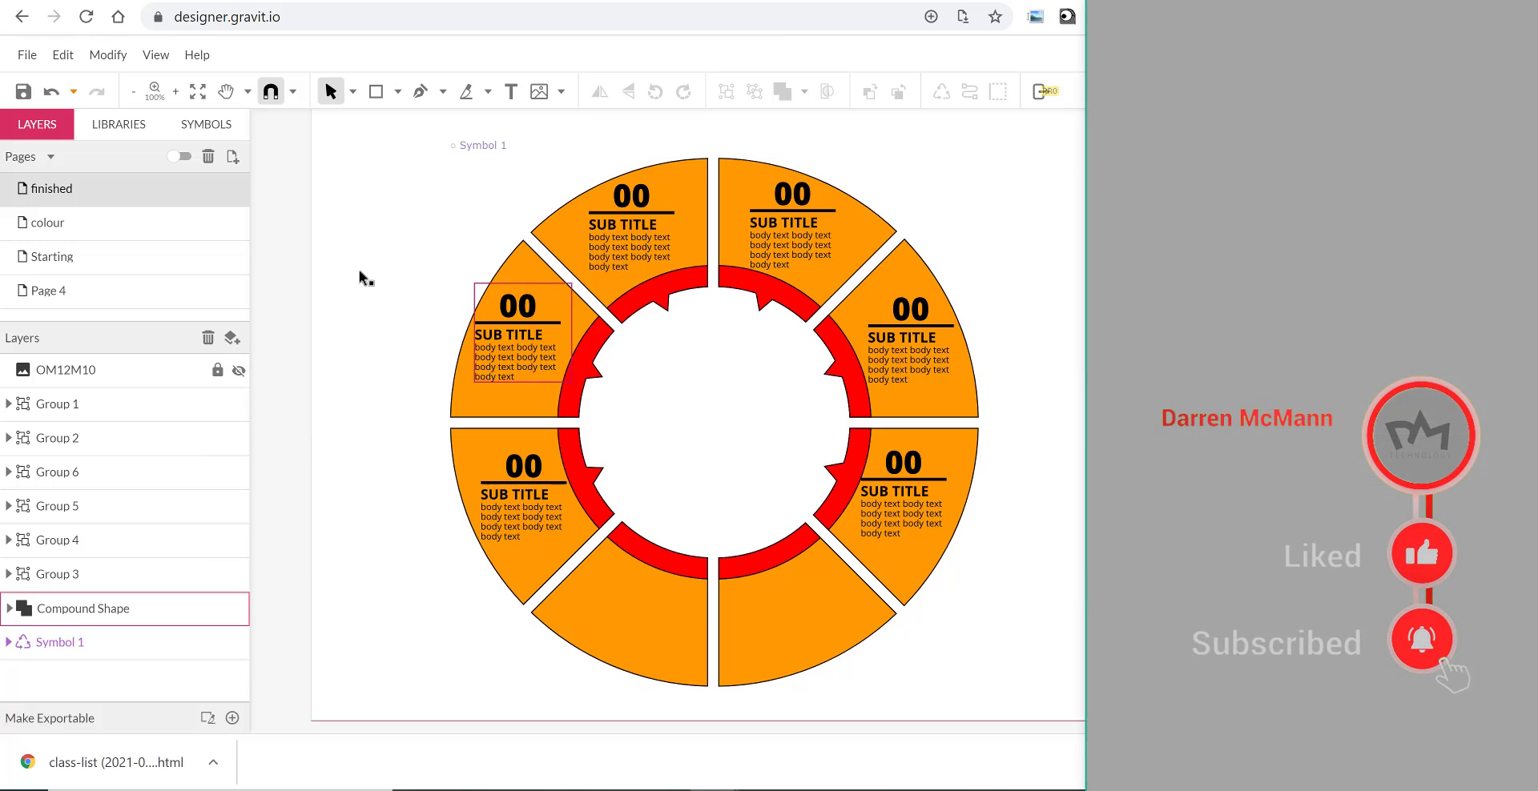